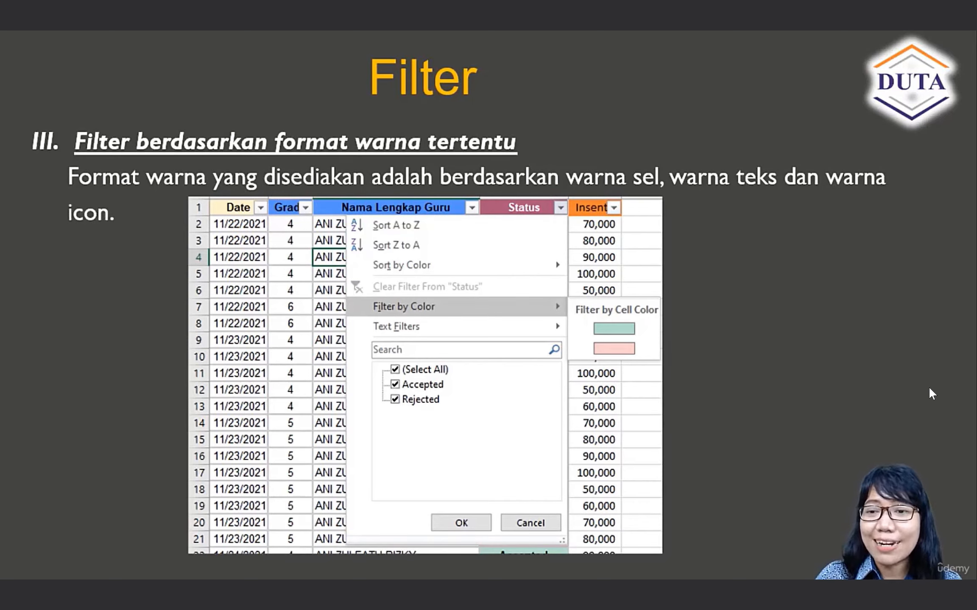
{"action": "left_click", "coordinate": [929, 388]}
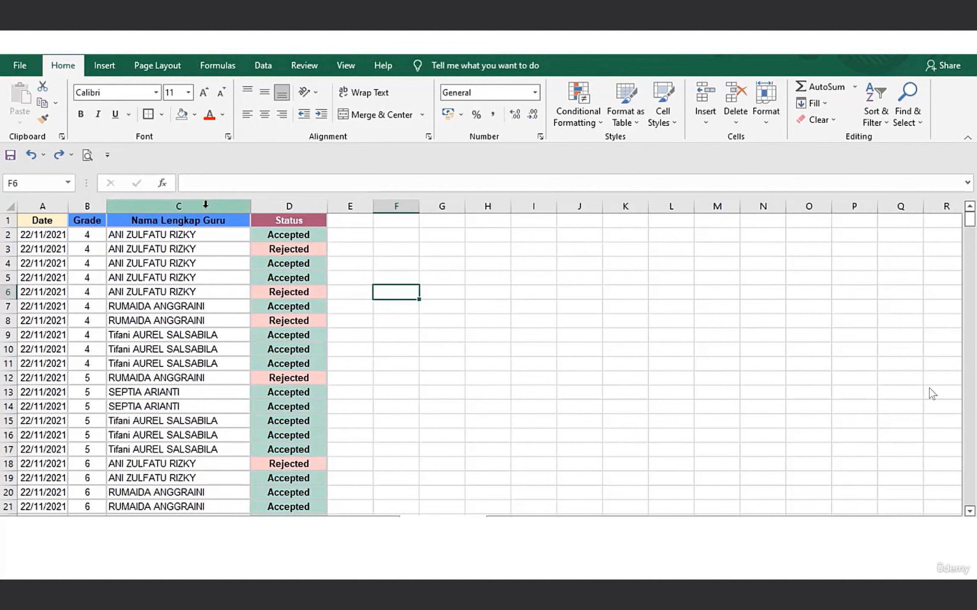
Select the whole sheet and sort its records by Date from oldest to newest.
{"action": "left_click", "coordinate": [8, 207]}
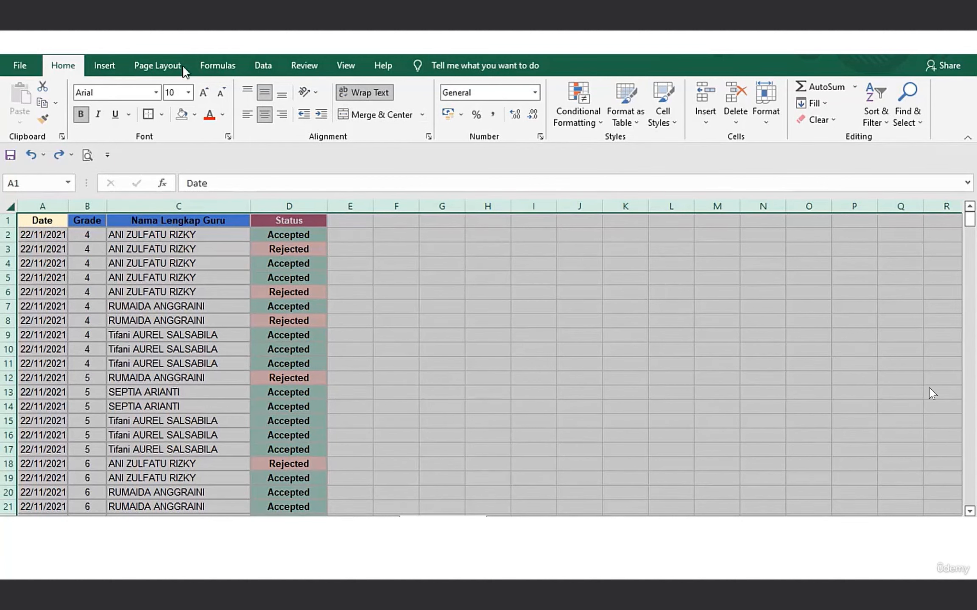
{"action": "left_click", "coordinate": [885, 122]}
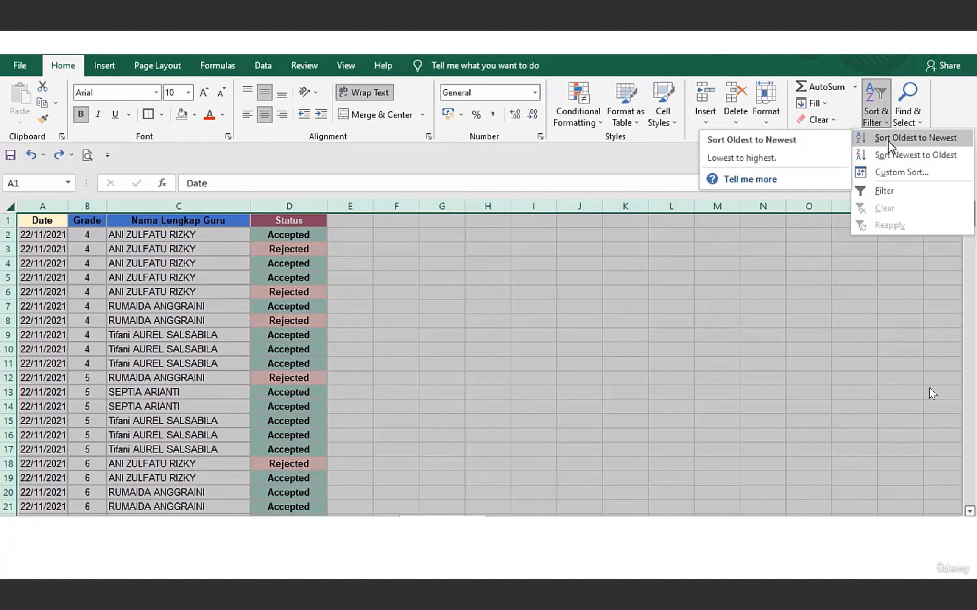
{"action": "left_click", "coordinate": [889, 141]}
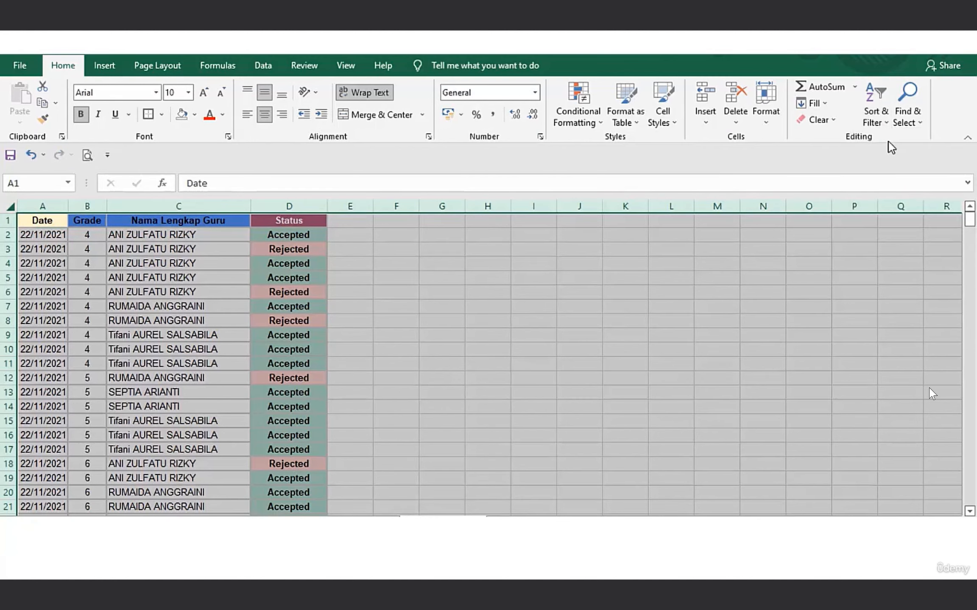
{"action": "mouse_move", "coordinate": [969, 220]}
{"action": "left_mouse_down"}
{"action": "mouse_move", "coordinate": [971, 445]}
{"action": "mouse_move", "coordinate": [971, 220]}
{"action": "left_mouse_up"}
Sort the whole sheet by Date from newest to oldest and select the first record's cells A2:D2.
{"action": "left_click", "coordinate": [64, 207]}
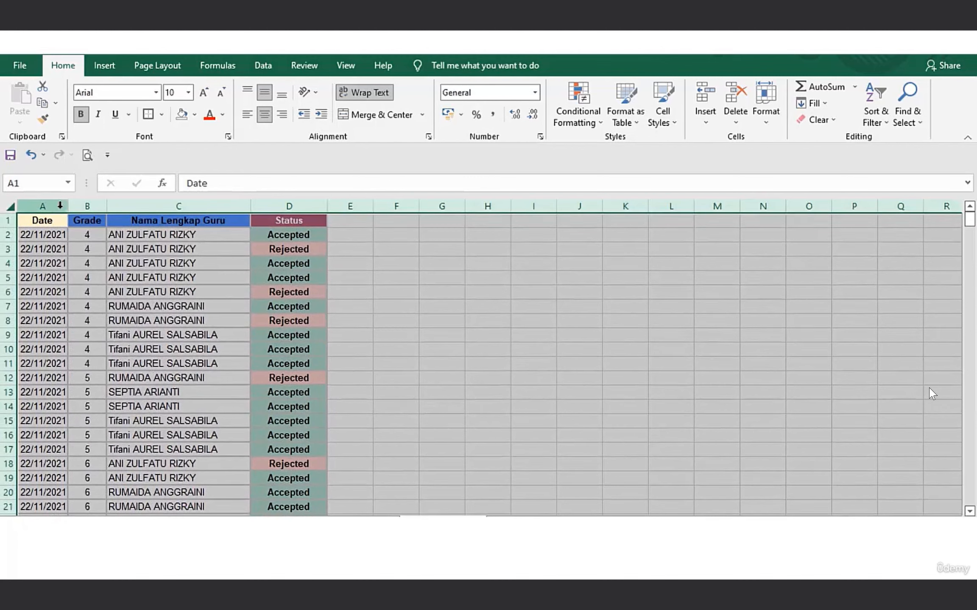
{"action": "left_click", "coordinate": [11, 207]}
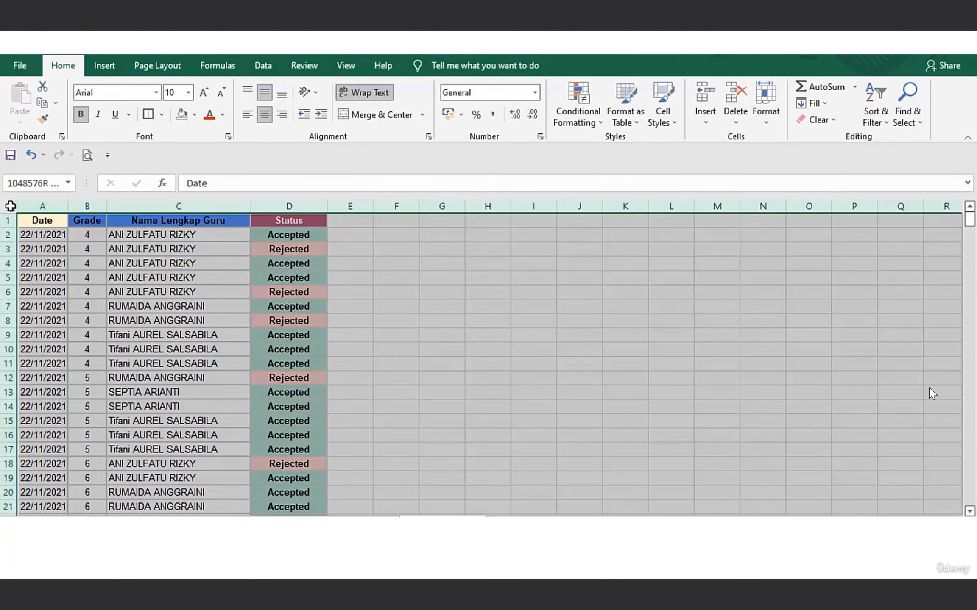
{"action": "left_click", "coordinate": [880, 102]}
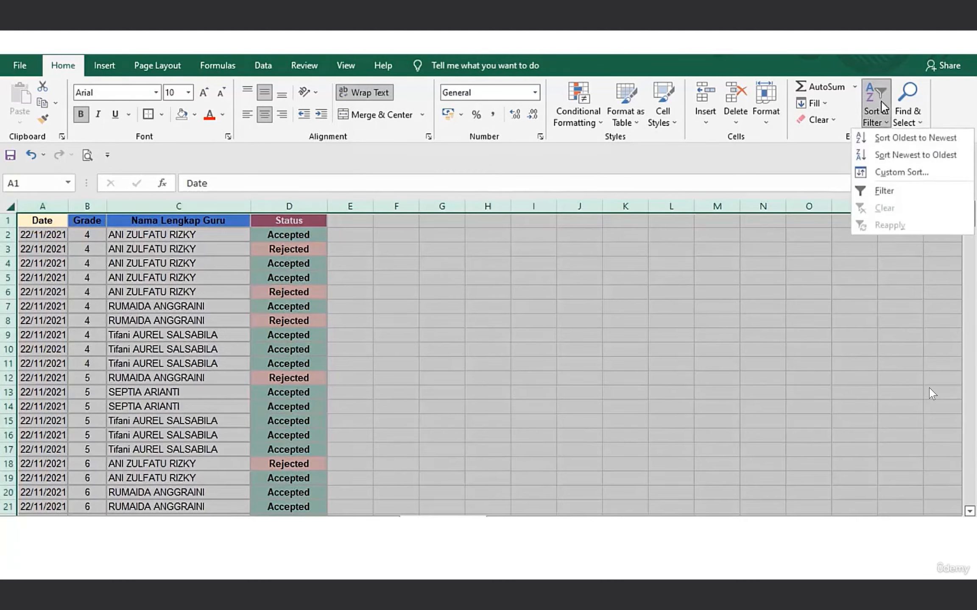
{"action": "left_click", "coordinate": [900, 156]}
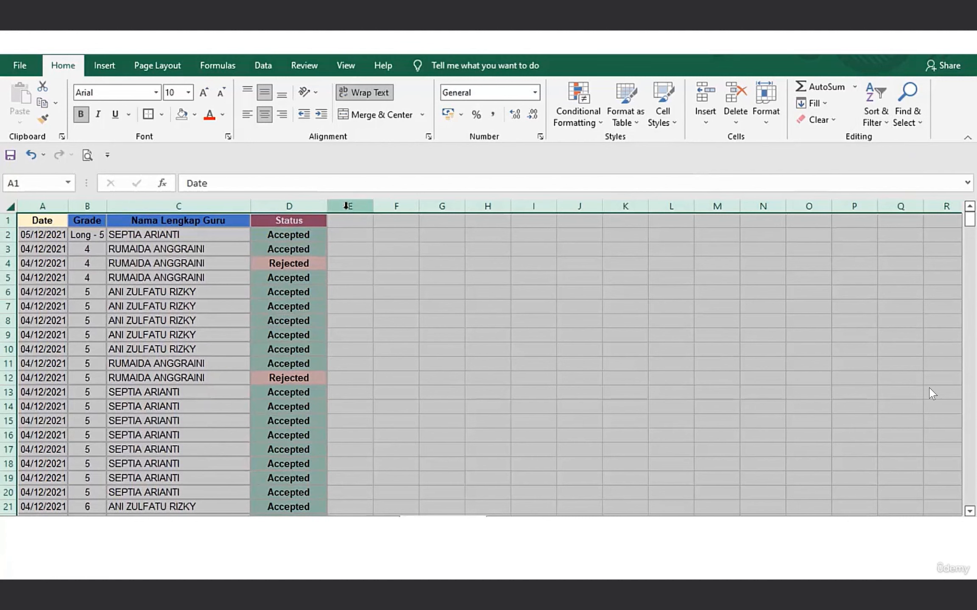
{"action": "left_click", "coordinate": [47, 199]}
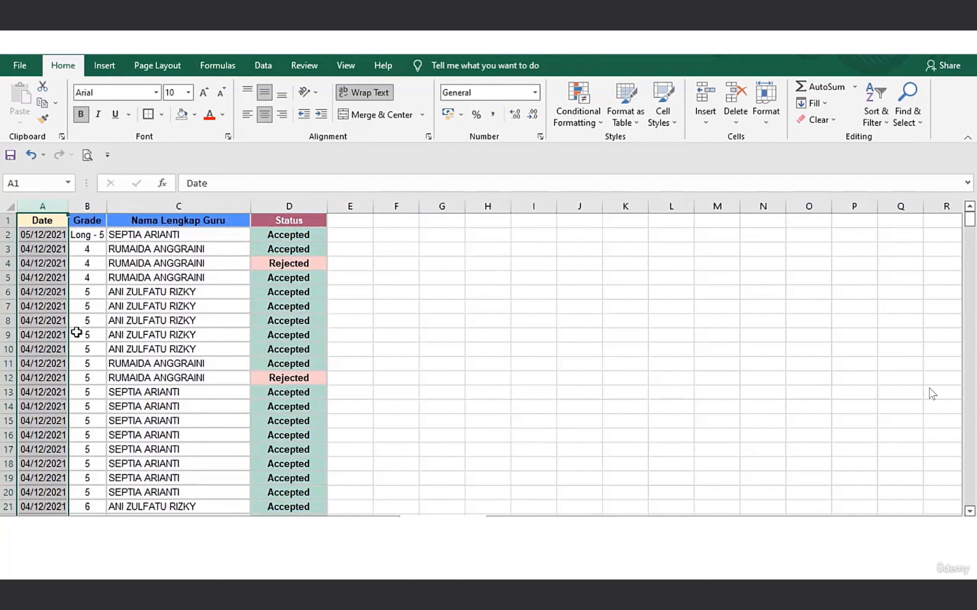
{"action": "left_click", "coordinate": [32, 235]}
{"action": "key", "text": "shift+Right"}
{"action": "key", "text": "shift+Right"}
{"action": "key", "text": "shift+Right"}
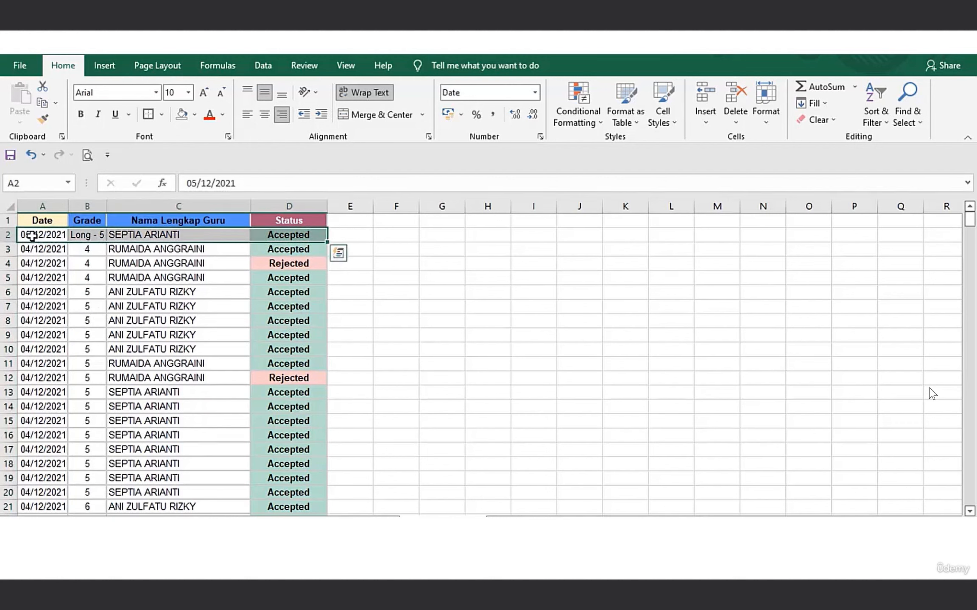
Apply a custom sort to the whole sheet by Nama Lengkap Guru on Cell Values, ordered A to Z.
{"action": "left_click", "coordinate": [13, 205]}
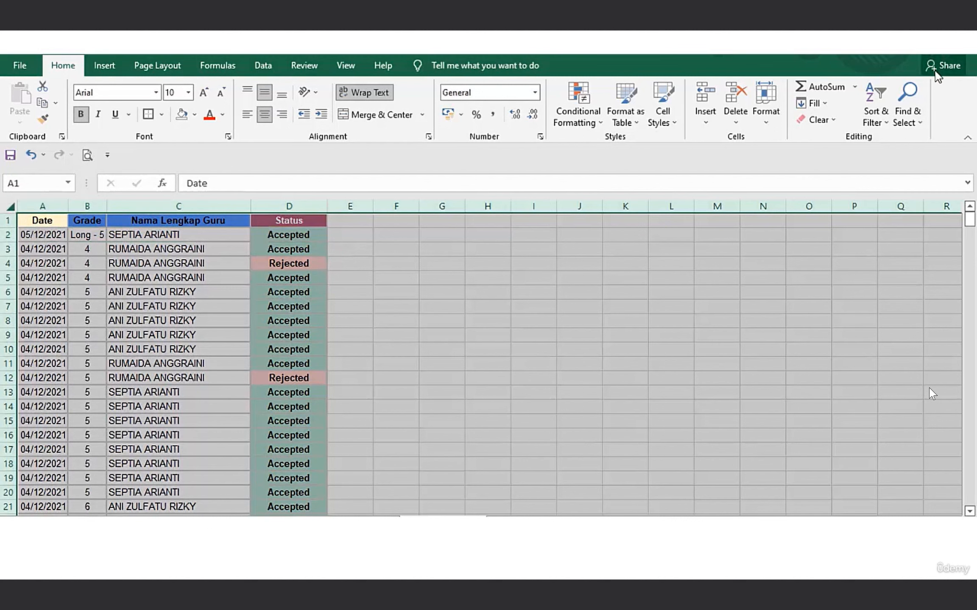
{"action": "left_click", "coordinate": [880, 109]}
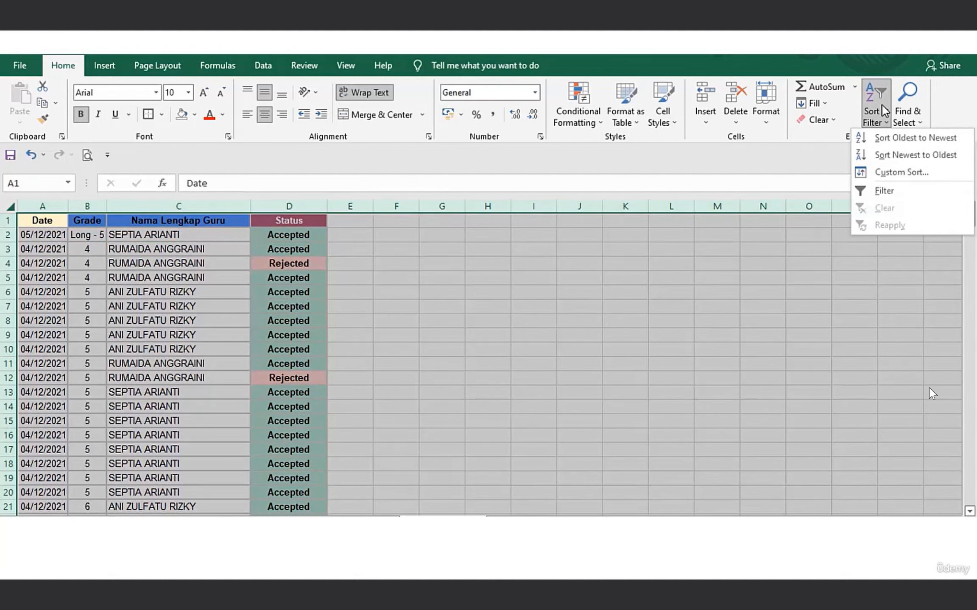
{"action": "left_click", "coordinate": [910, 172]}
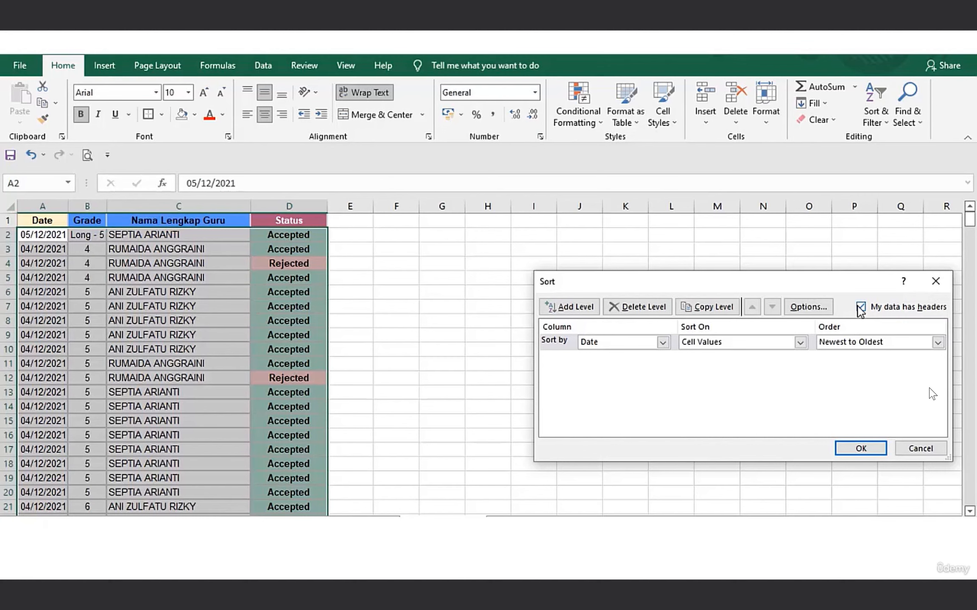
{"action": "left_click", "coordinate": [662, 346]}
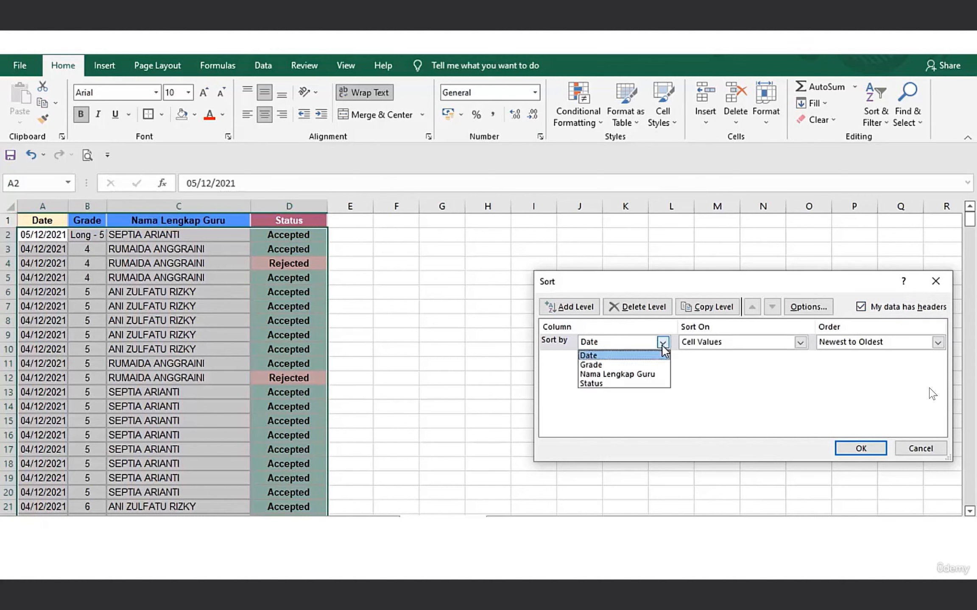
{"action": "left_click", "coordinate": [638, 375]}
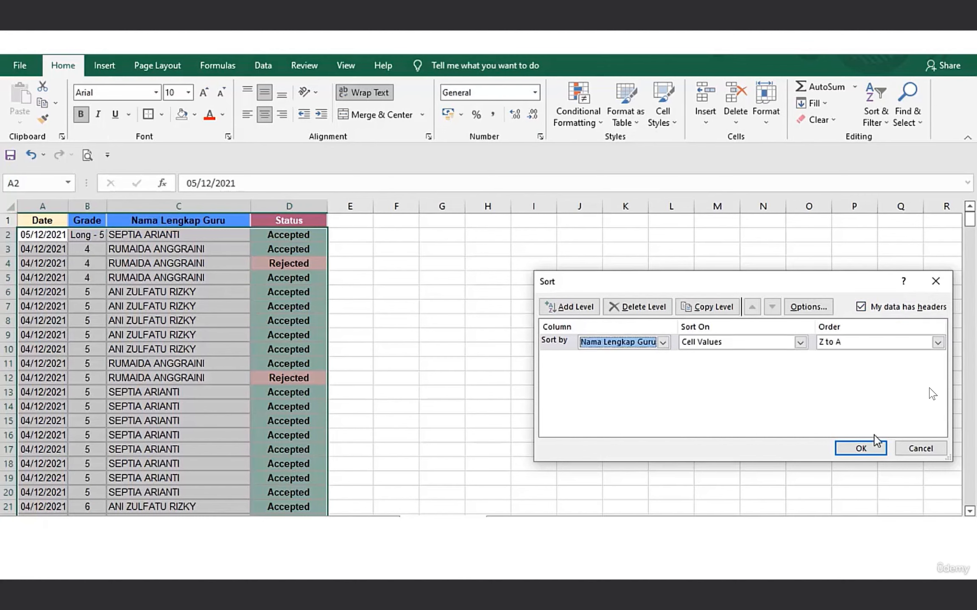
{"action": "left_click", "coordinate": [937, 342]}
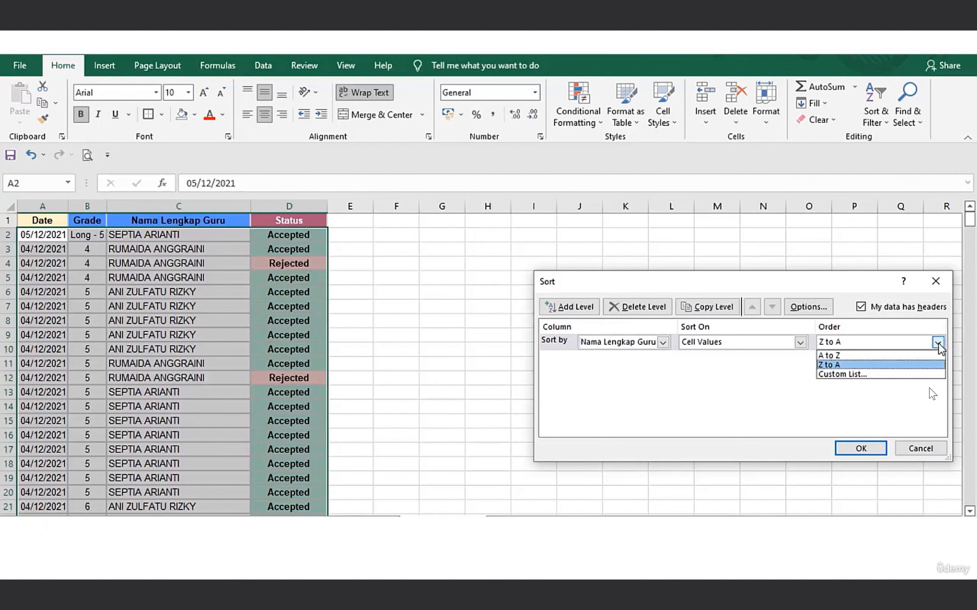
{"action": "left_click", "coordinate": [886, 355]}
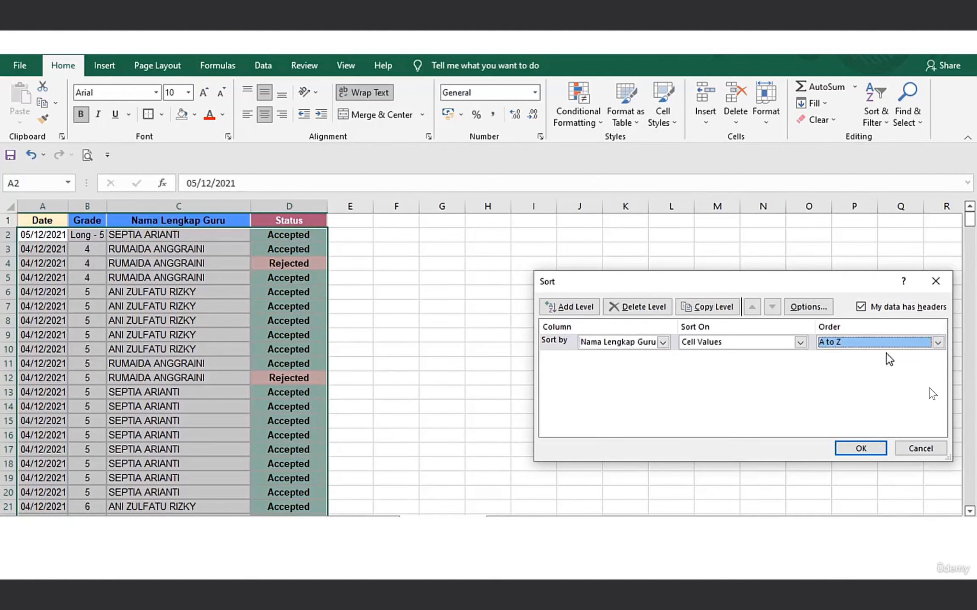
{"action": "left_click", "coordinate": [800, 343]}
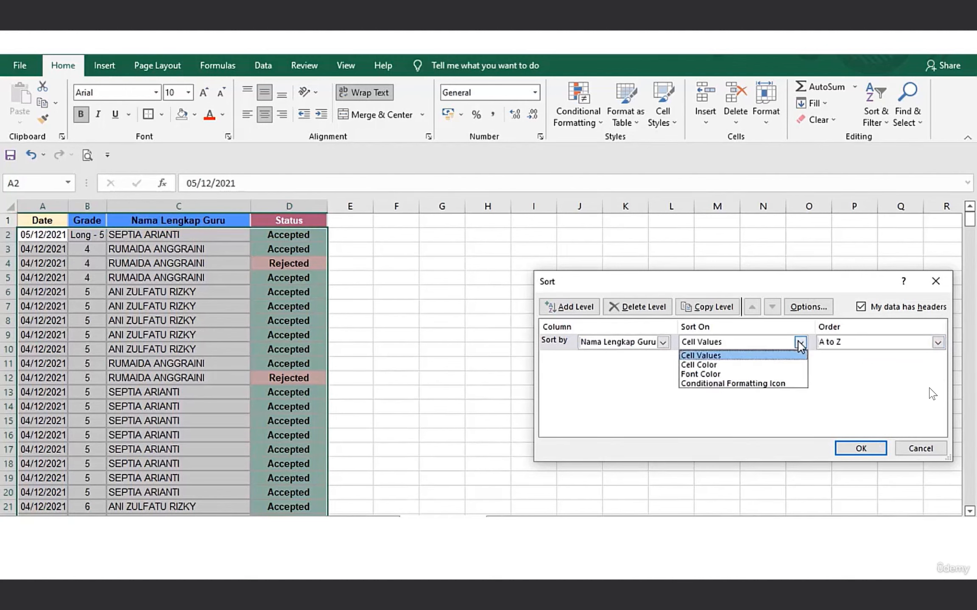
{"action": "left_click", "coordinate": [769, 357]}
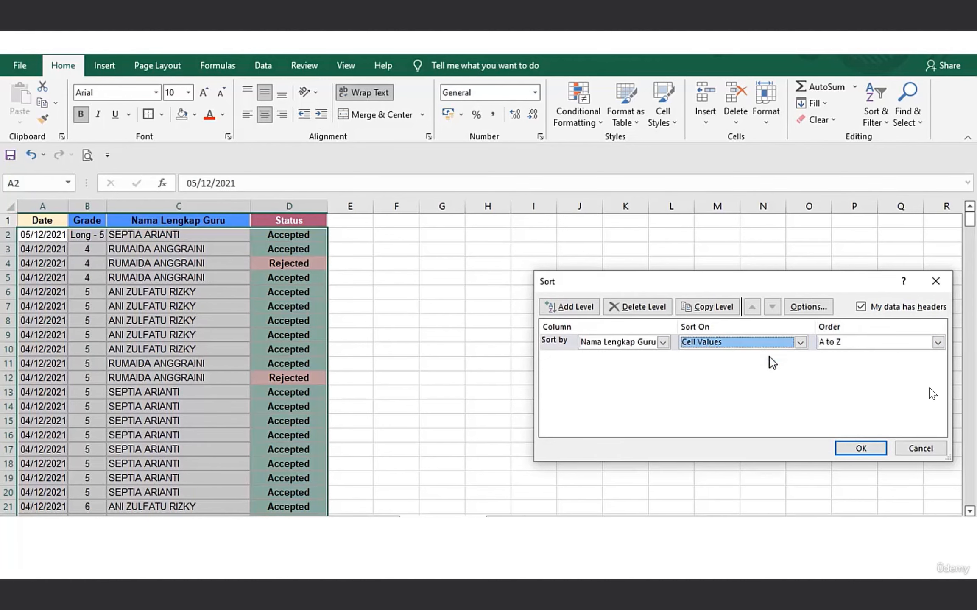
{"action": "left_click", "coordinate": [857, 450]}
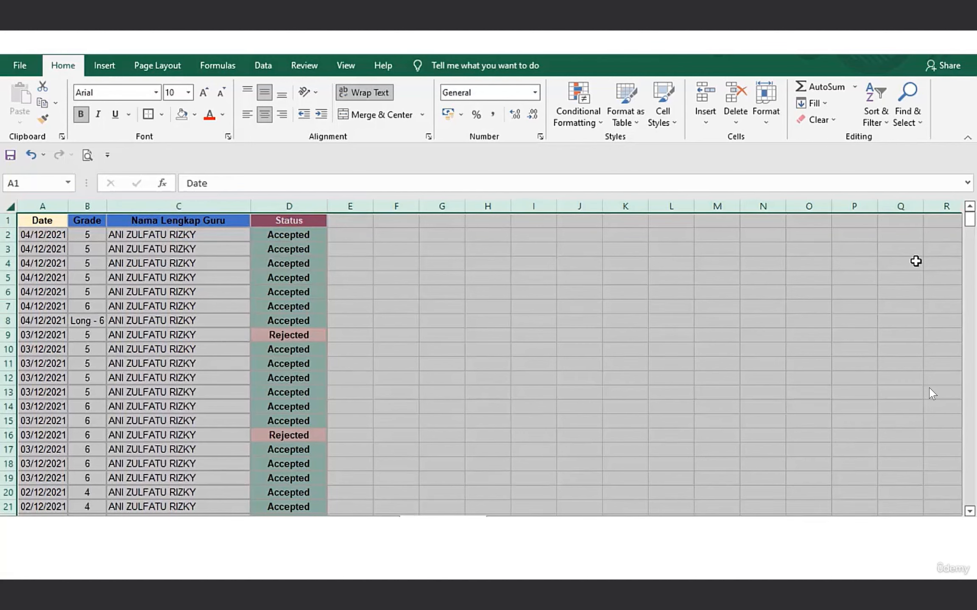
{"action": "mouse_move", "coordinate": [970, 217]}
{"action": "left_mouse_down"}
{"action": "mouse_move", "coordinate": [970, 494]}
{"action": "mouse_move", "coordinate": [970, 220]}
{"action": "left_mouse_up"}
Custom sort the sheet by Grade on Cell Values, Smallest to Largest, and check the Grade column down to the last record.
{"action": "left_click", "coordinate": [867, 125]}
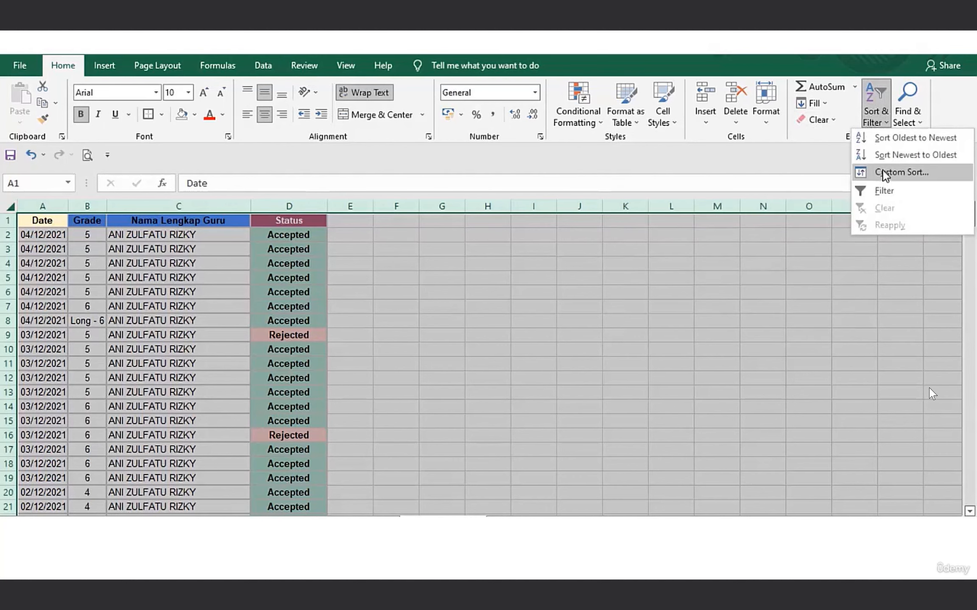
{"action": "left_click", "coordinate": [883, 171]}
{"action": "left_click", "coordinate": [664, 343]}
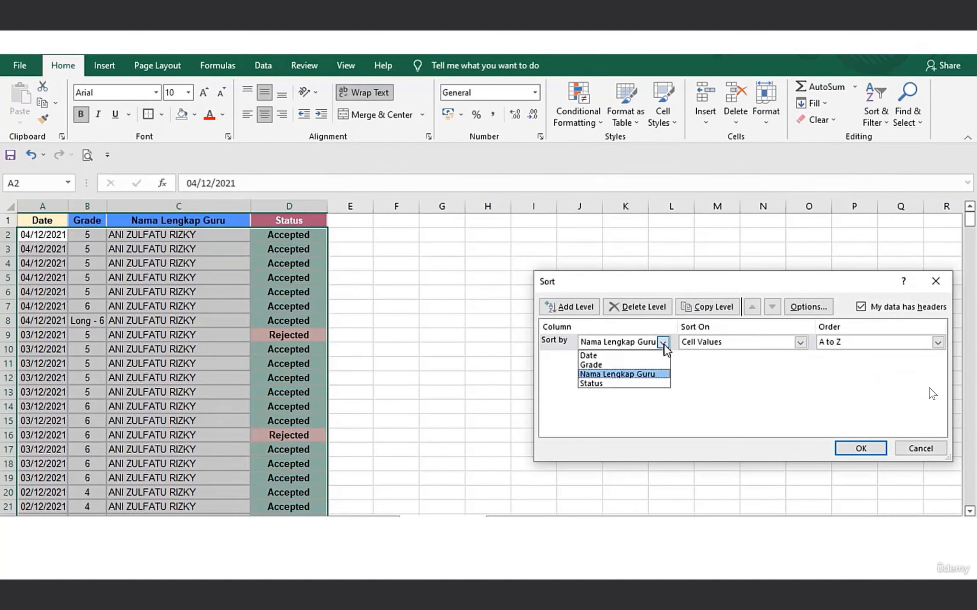
{"action": "left_click", "coordinate": [621, 365]}
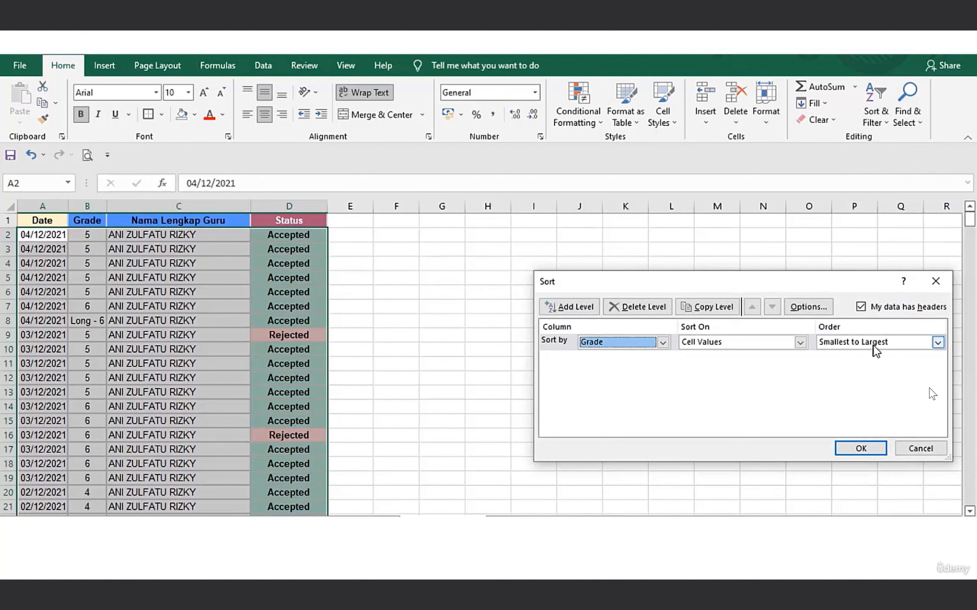
{"action": "left_click", "coordinate": [871, 447]}
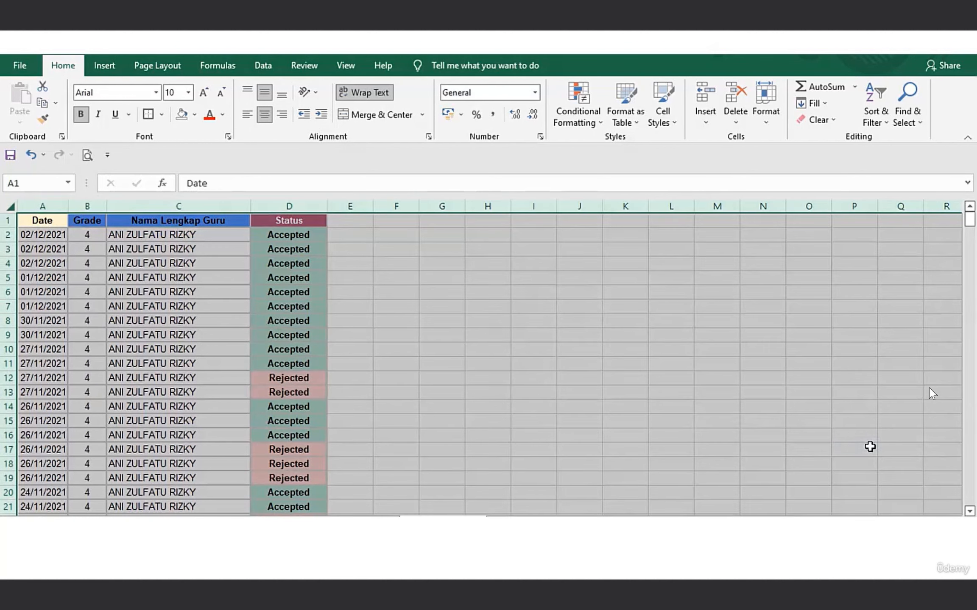
{"action": "left_click", "coordinate": [78, 248]}
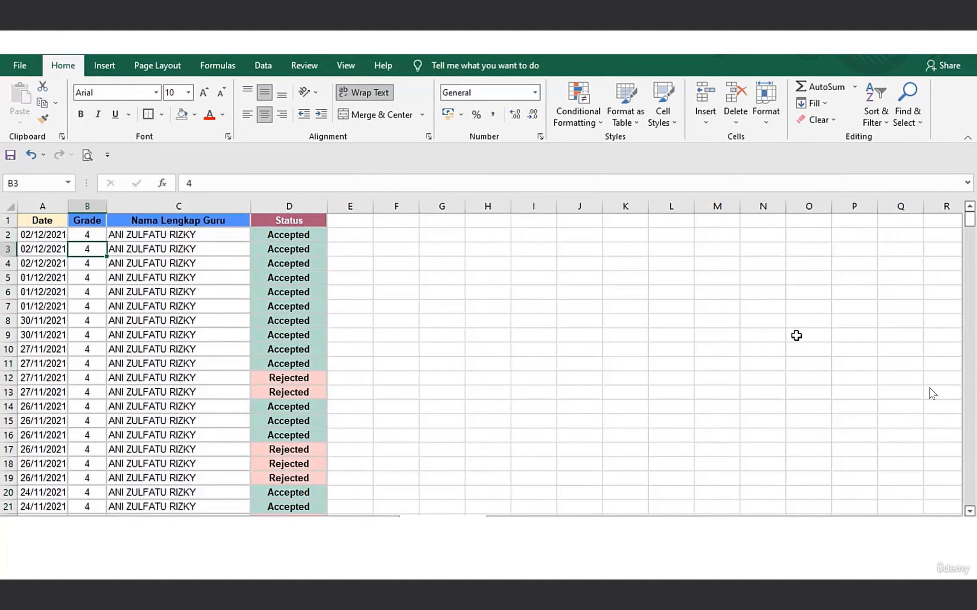
{"action": "left_click_drag", "start_coordinate": [970, 220], "coordinate": [959, 494]}
{"action": "left_click", "coordinate": [90, 434]}
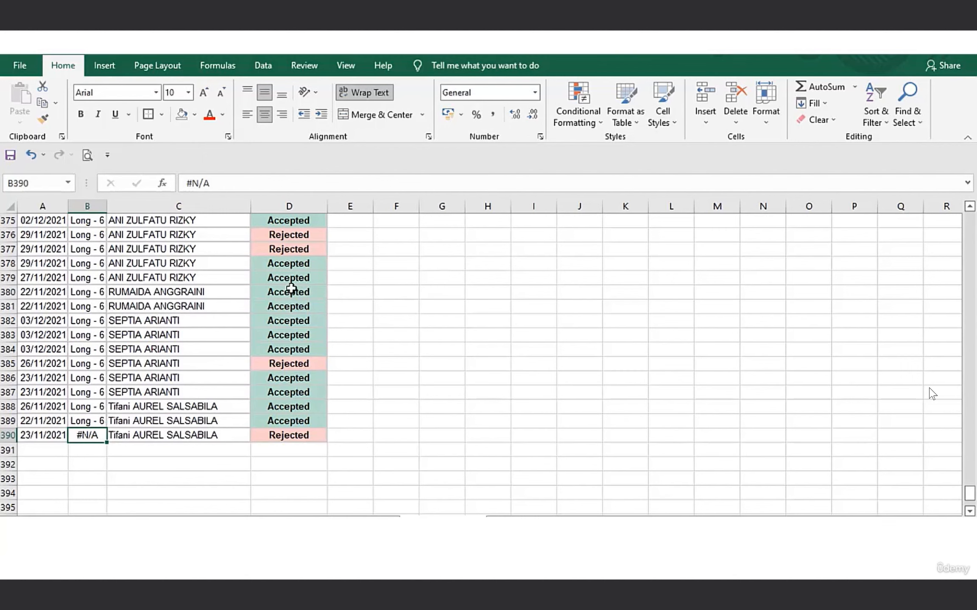
{"action": "left_click_drag", "start_coordinate": [970, 494], "coordinate": [970, 218]}
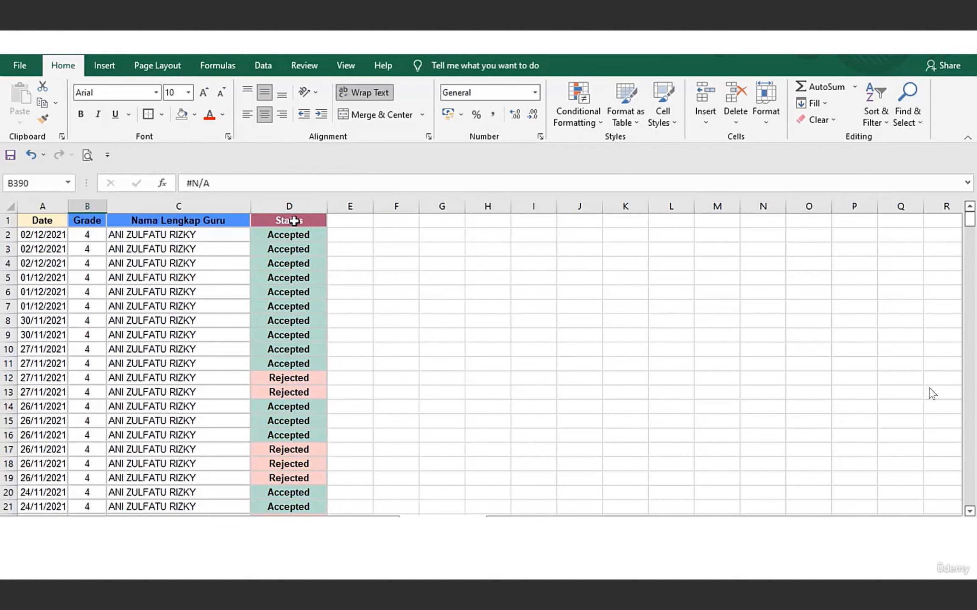
Set up a custom sort of the whole sheet by Status on Cell Color.
{"action": "left_click", "coordinate": [8, 207]}
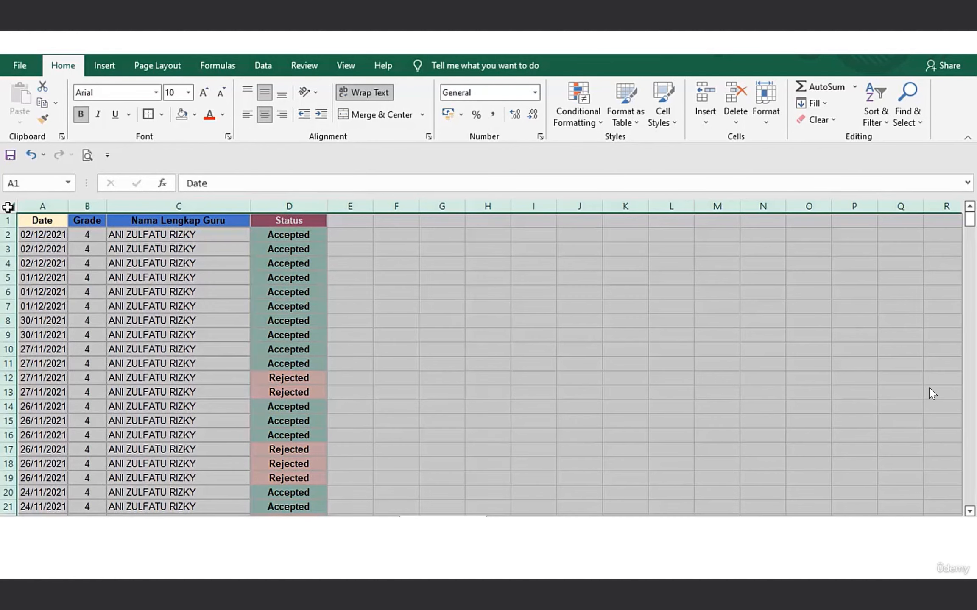
{"action": "left_click", "coordinate": [886, 109]}
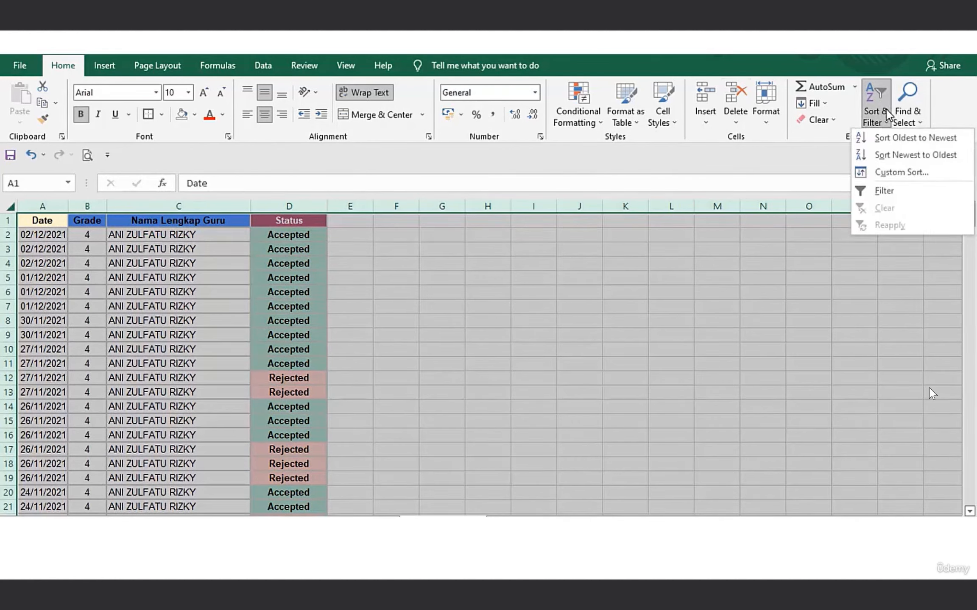
{"action": "left_click", "coordinate": [880, 174]}
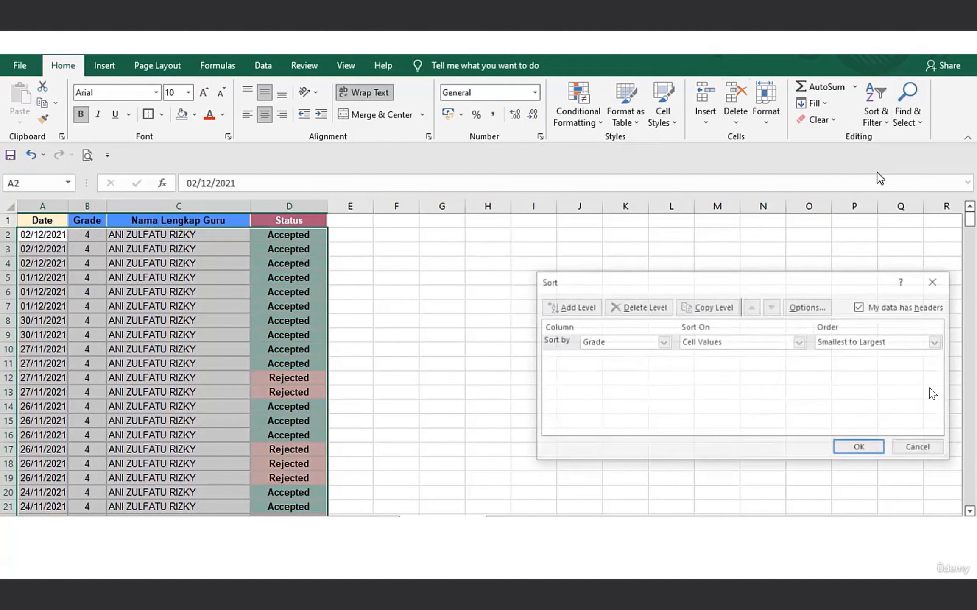
{"action": "left_click", "coordinate": [662, 341]}
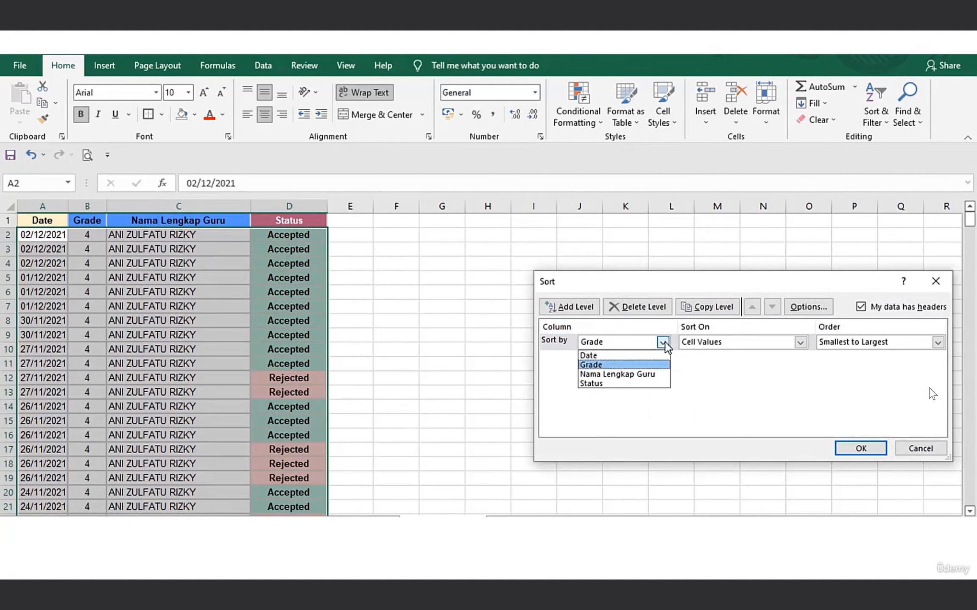
{"action": "left_click", "coordinate": [618, 383]}
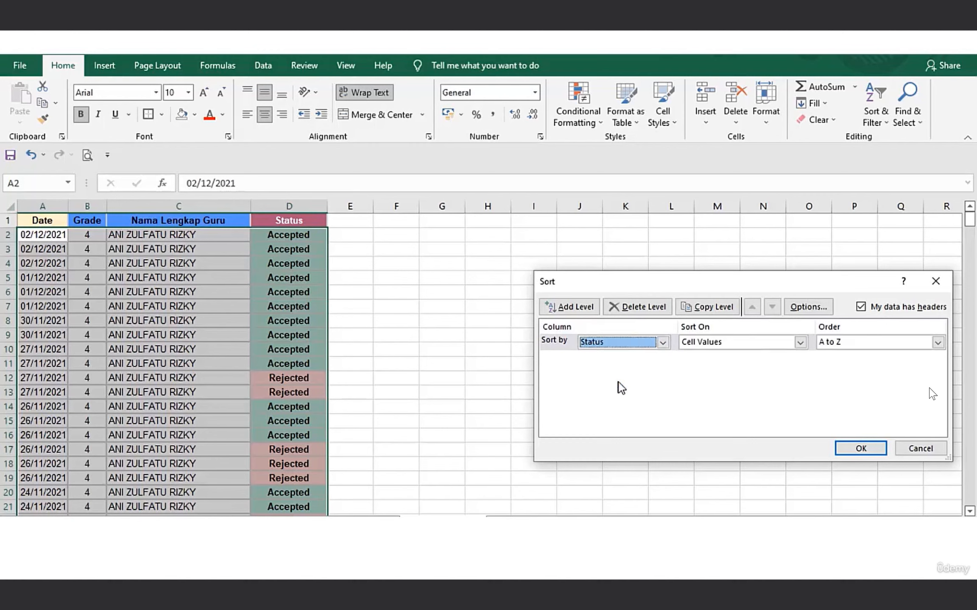
{"action": "left_click", "coordinate": [800, 342]}
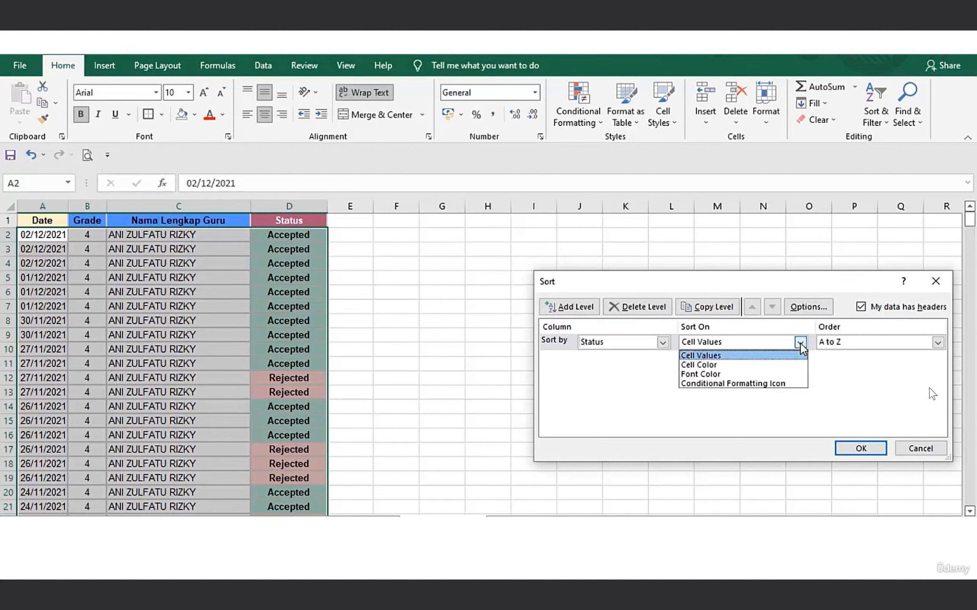
{"action": "left_click", "coordinate": [757, 366]}
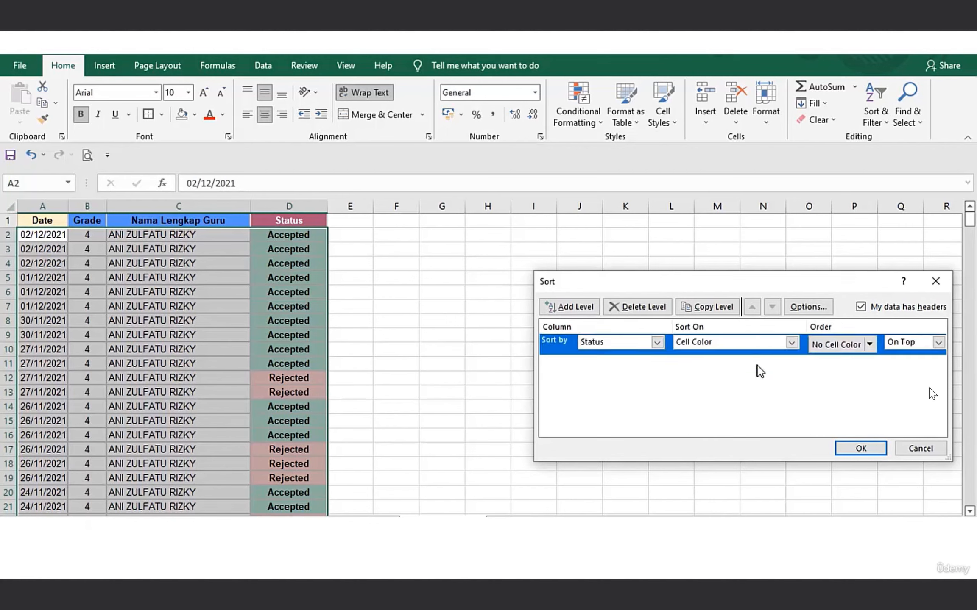
Order the pink Status cell color On Bottom, apply the sort and check the Status column further down.
{"action": "left_click", "coordinate": [870, 344]}
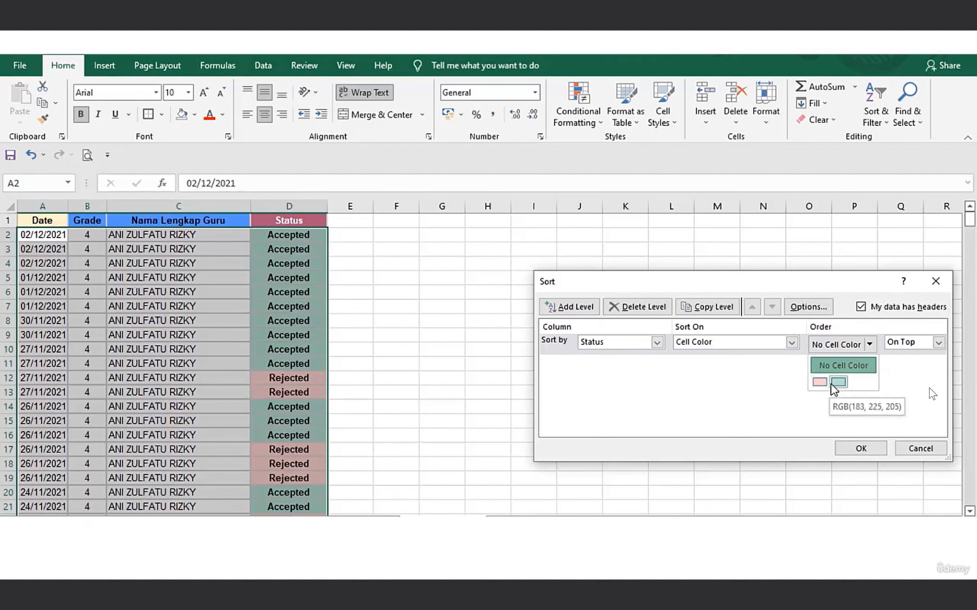
{"action": "left_click", "coordinate": [819, 382]}
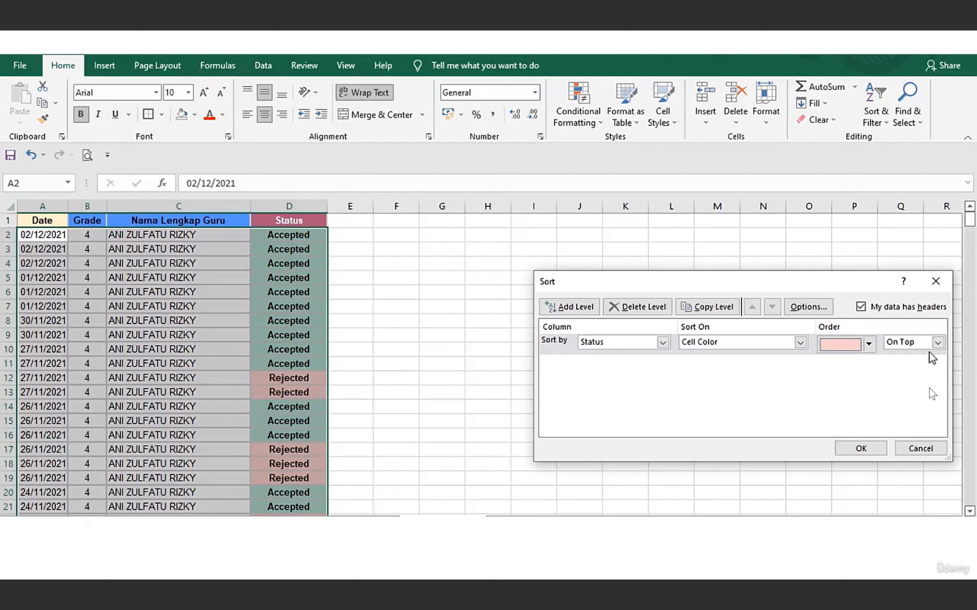
{"action": "left_click", "coordinate": [938, 344]}
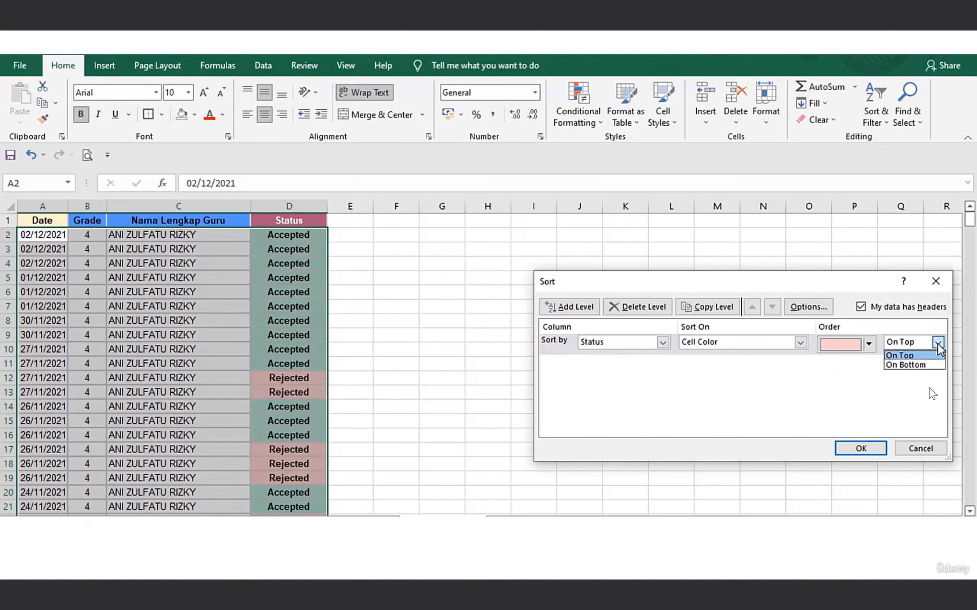
{"action": "left_click", "coordinate": [906, 365]}
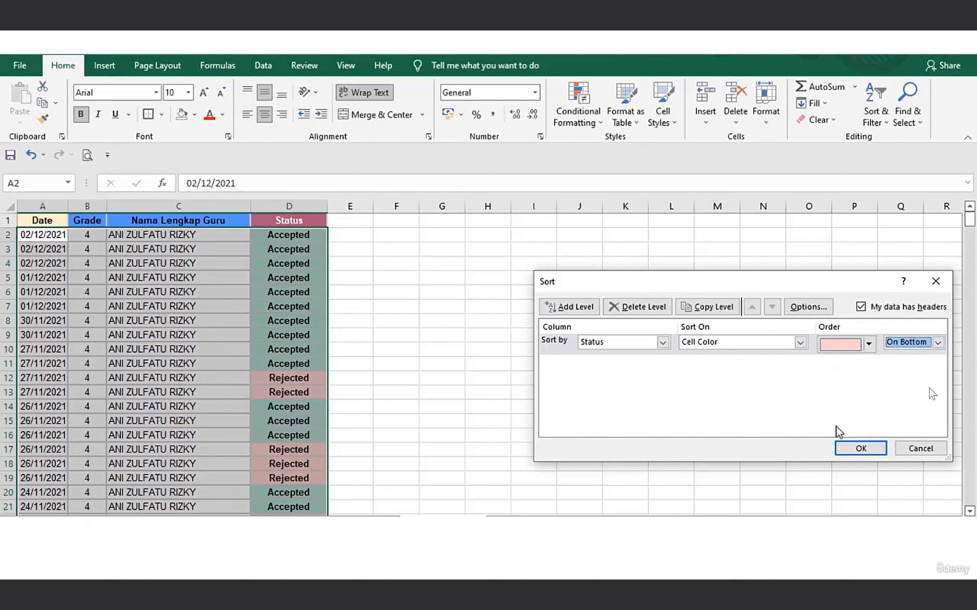
{"action": "left_click", "coordinate": [861, 448]}
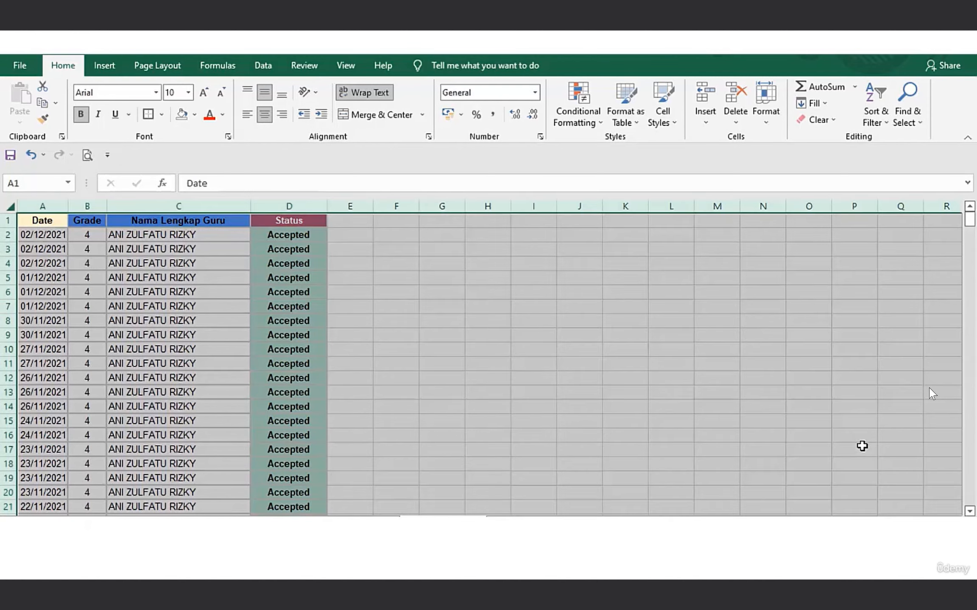
{"action": "left_click_drag", "start_coordinate": [970, 218], "coordinate": [969, 293]}
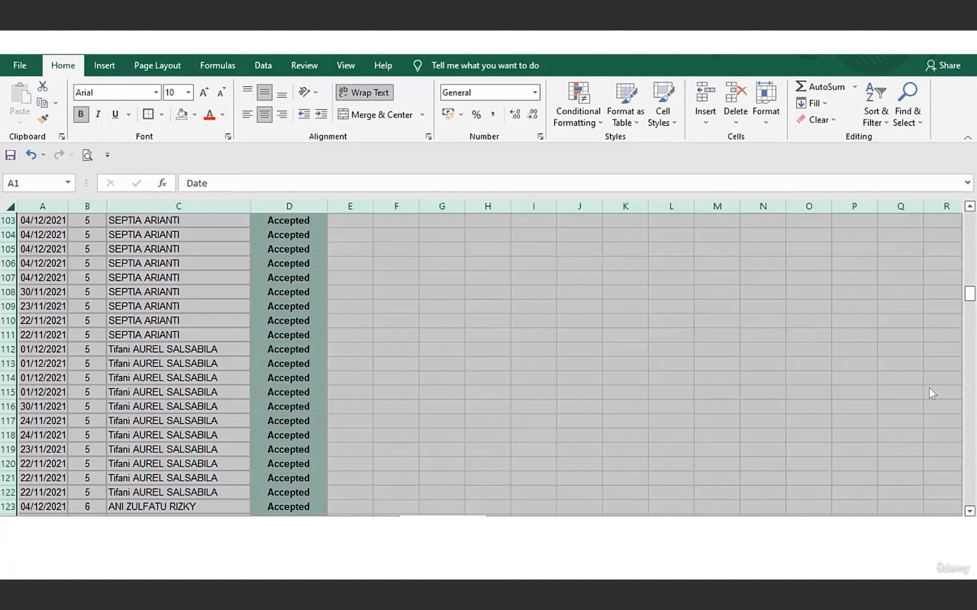
Reopen the custom sort settings and view the case-sensitivity and orientation options without changing them.
{"action": "left_click", "coordinate": [881, 122]}
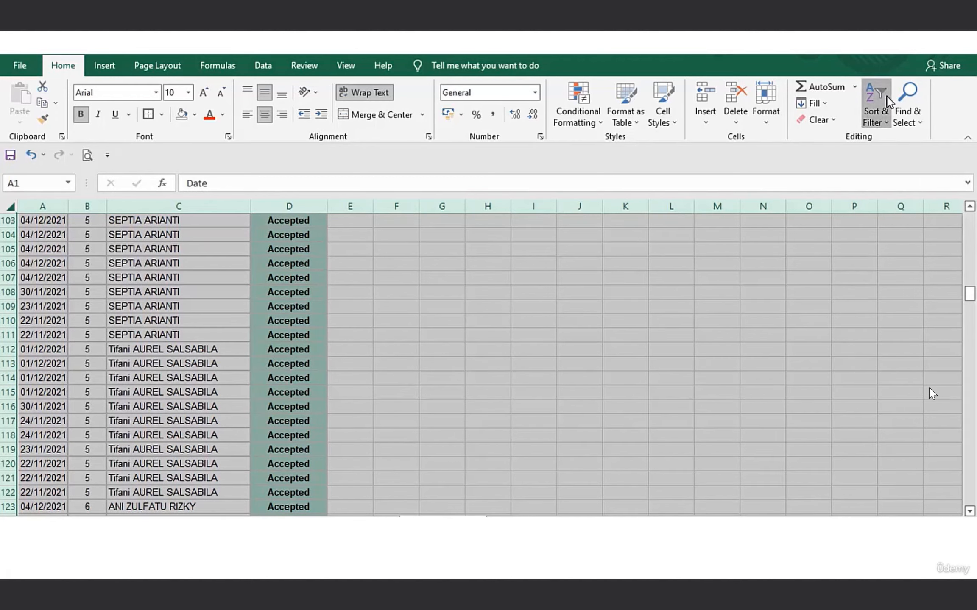
{"action": "left_click", "coordinate": [883, 173]}
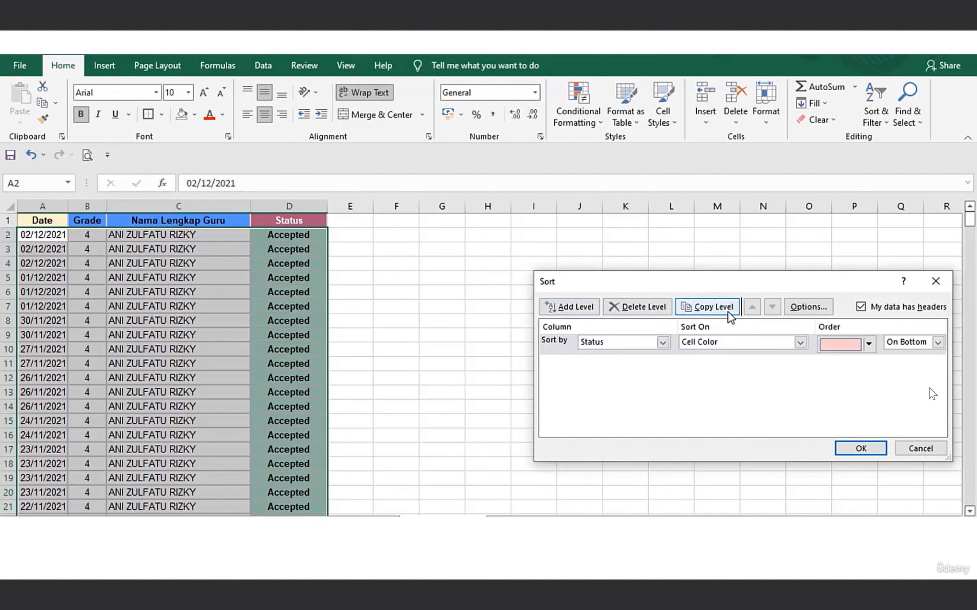
{"action": "left_click", "coordinate": [820, 310]}
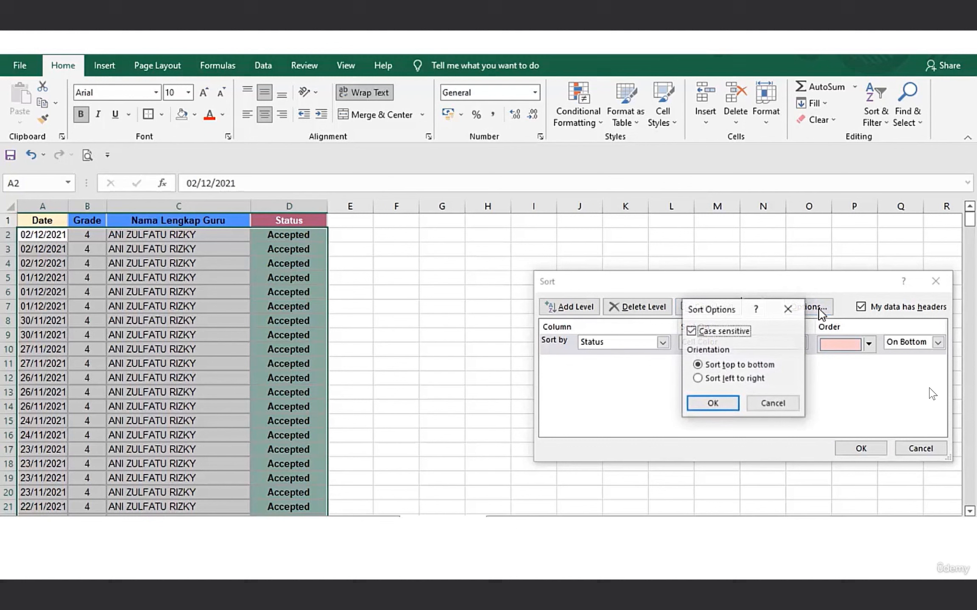
{"action": "left_click", "coordinate": [787, 306]}
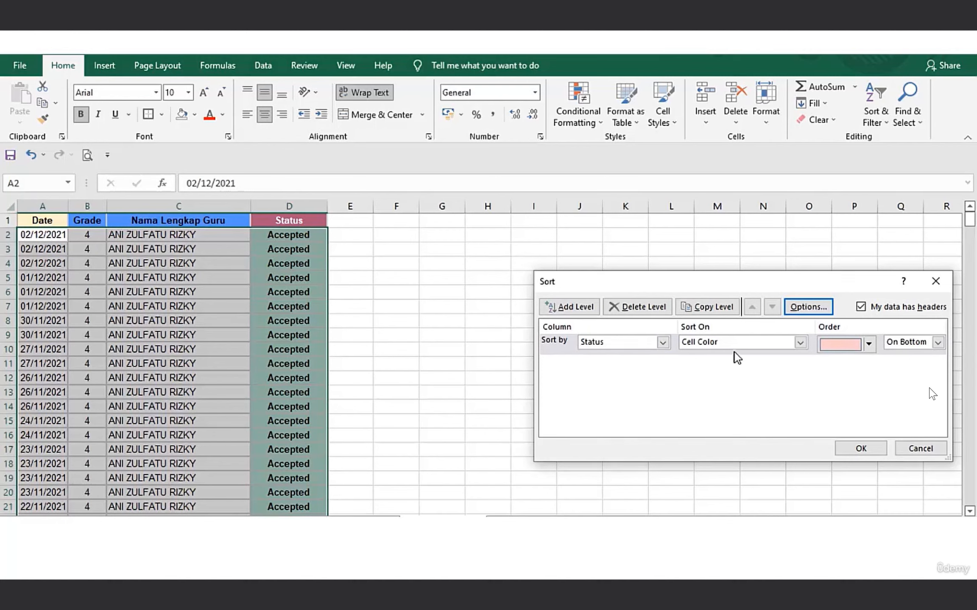
Switch the Status sort level to Cell Values and back to Cell Color to compare the order settings.
{"action": "left_click", "coordinate": [802, 343]}
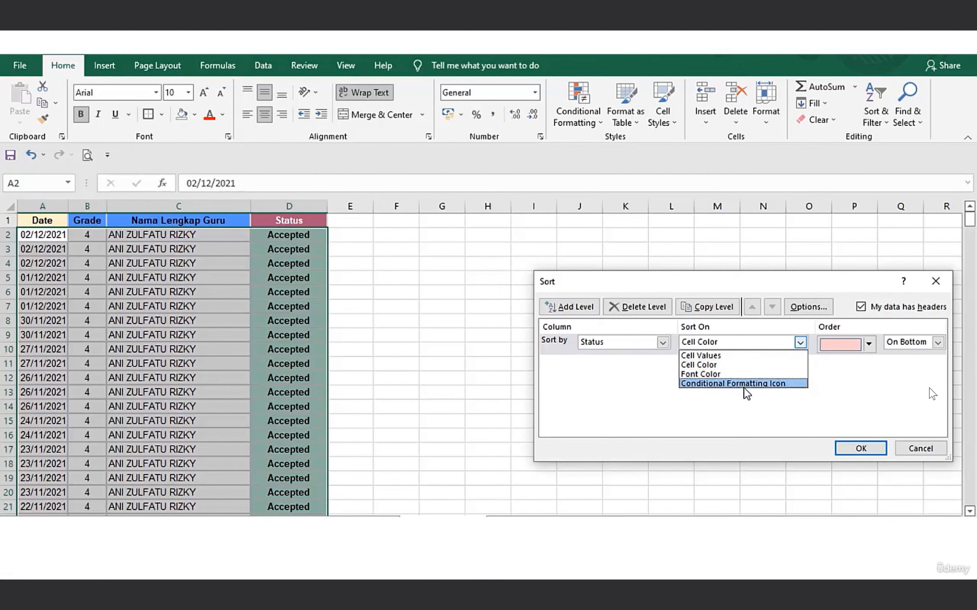
{"action": "left_click", "coordinate": [736, 355]}
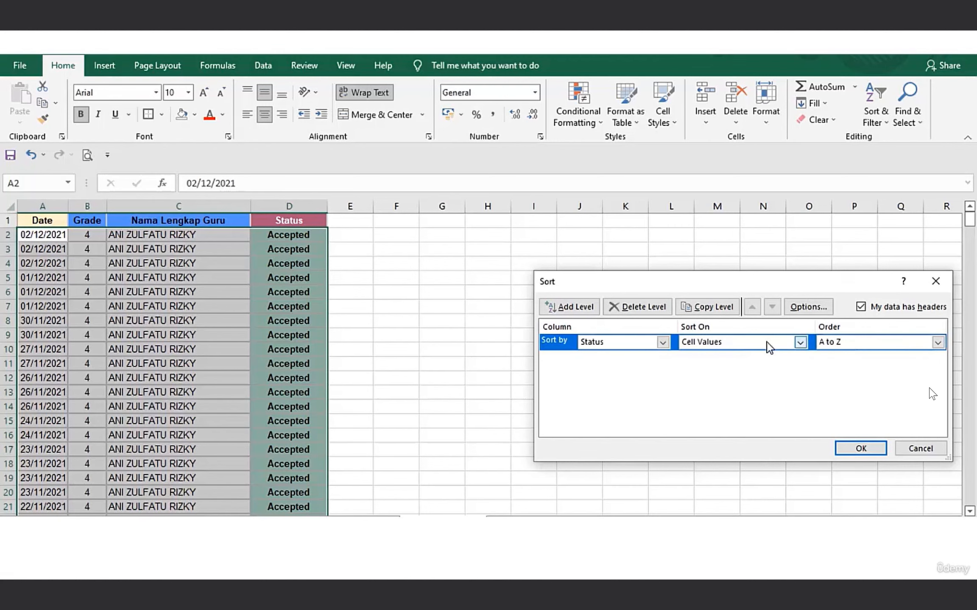
{"action": "left_click", "coordinate": [801, 342]}
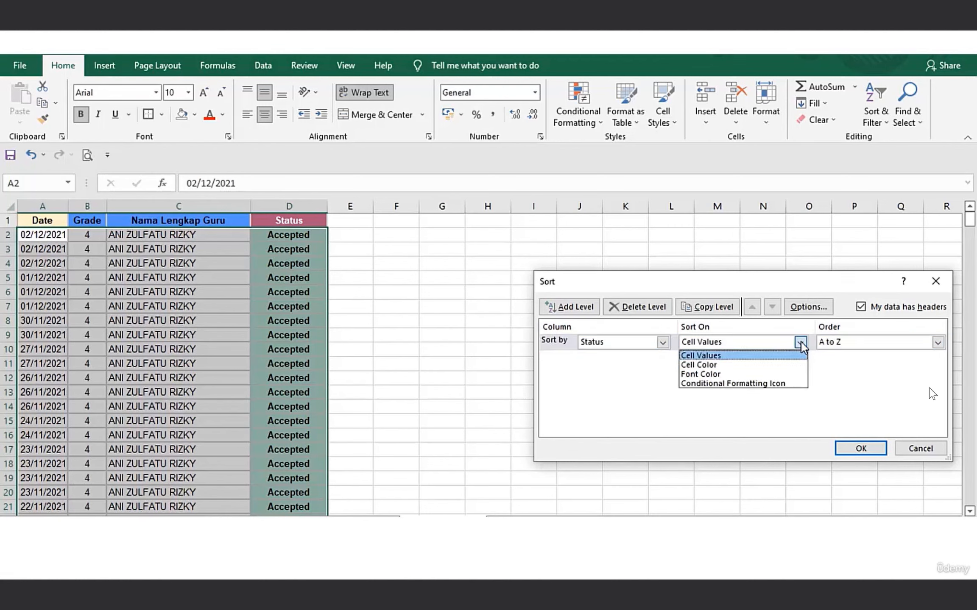
{"action": "left_click", "coordinate": [761, 365]}
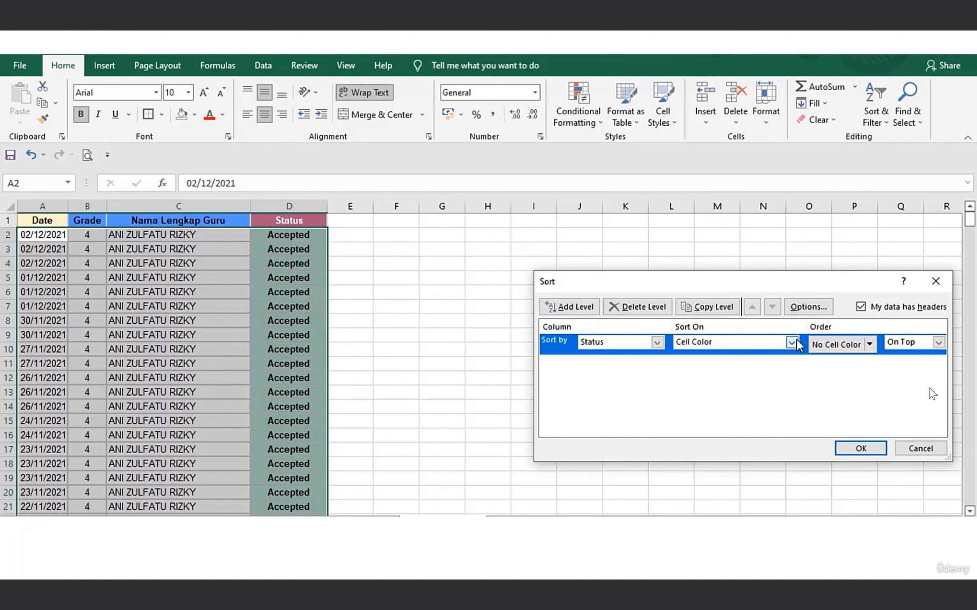
{"action": "left_click", "coordinate": [869, 346]}
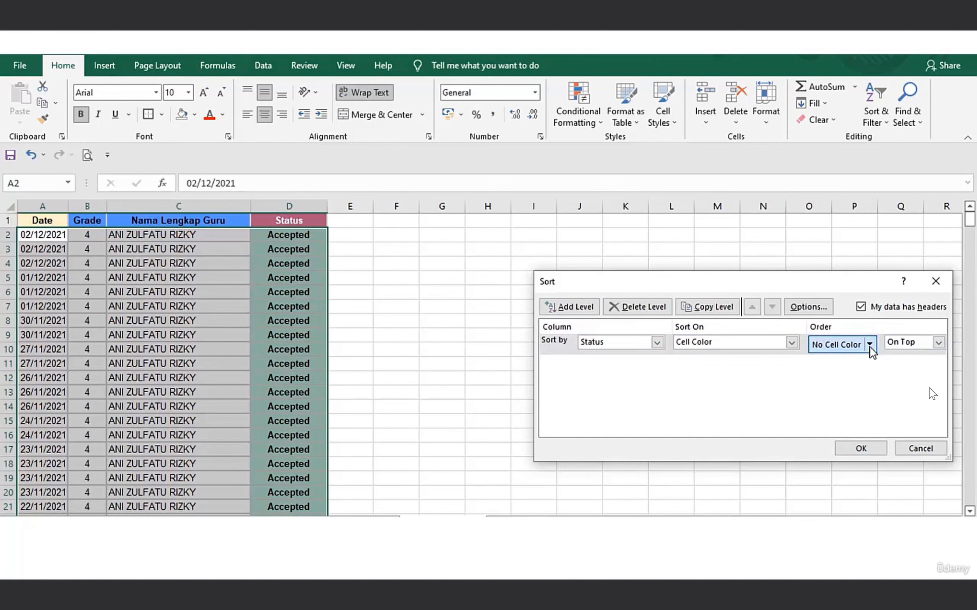
Set the Status sort level to Cell Values and show its available sort orders.
{"action": "left_click", "coordinate": [792, 343]}
{"action": "left_click", "coordinate": [792, 343]}
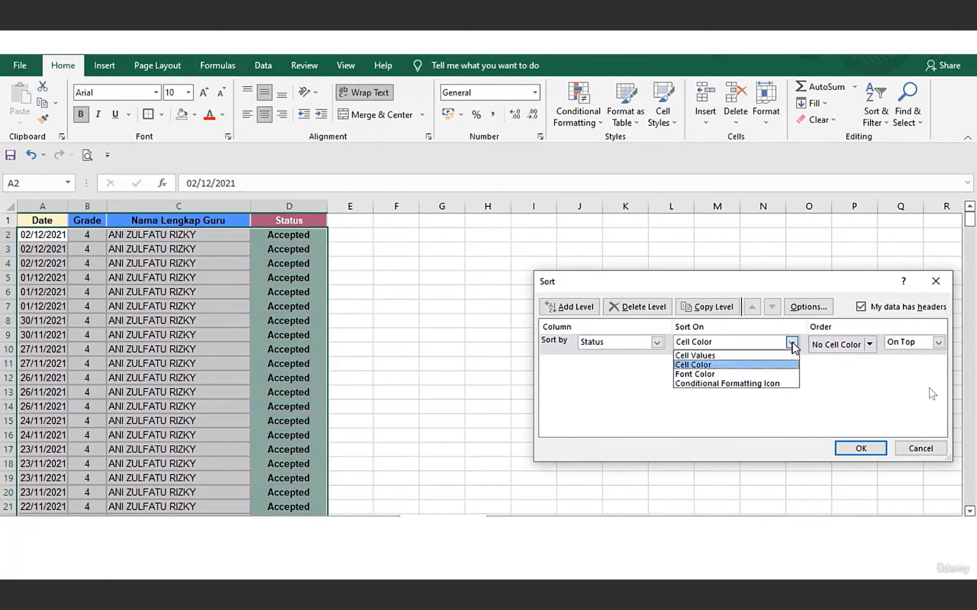
{"action": "left_click", "coordinate": [769, 355]}
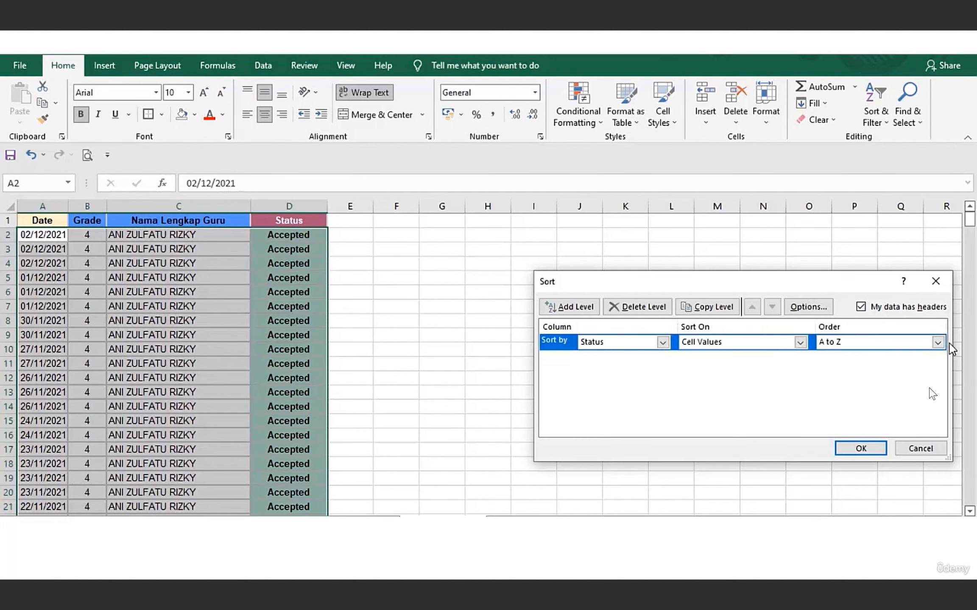
{"action": "left_click", "coordinate": [938, 343]}
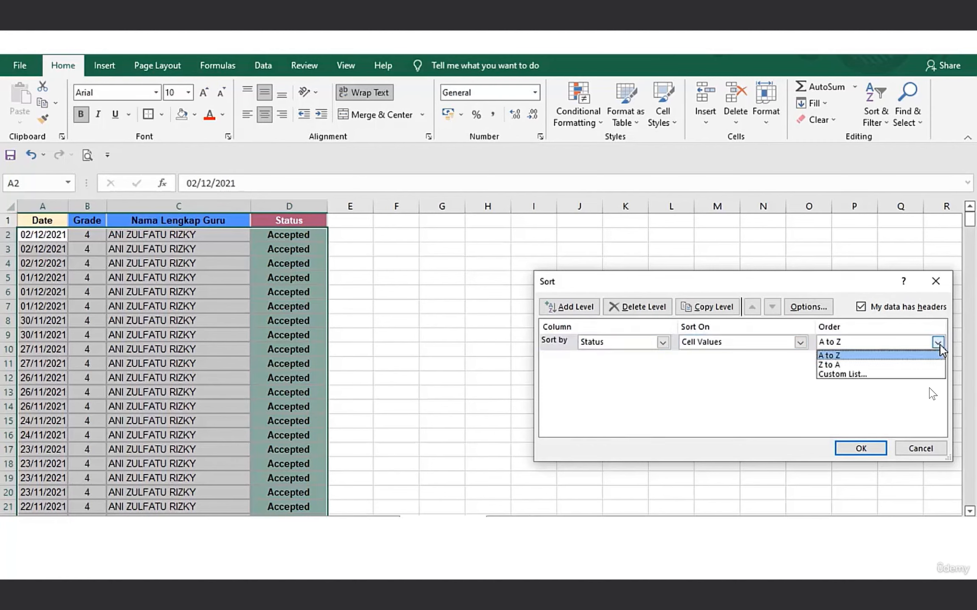
Set the Status sort level to Cell Color and review its placement choices, keeping On Top.
{"action": "left_click", "coordinate": [800, 344]}
{"action": "left_click", "coordinate": [800, 344]}
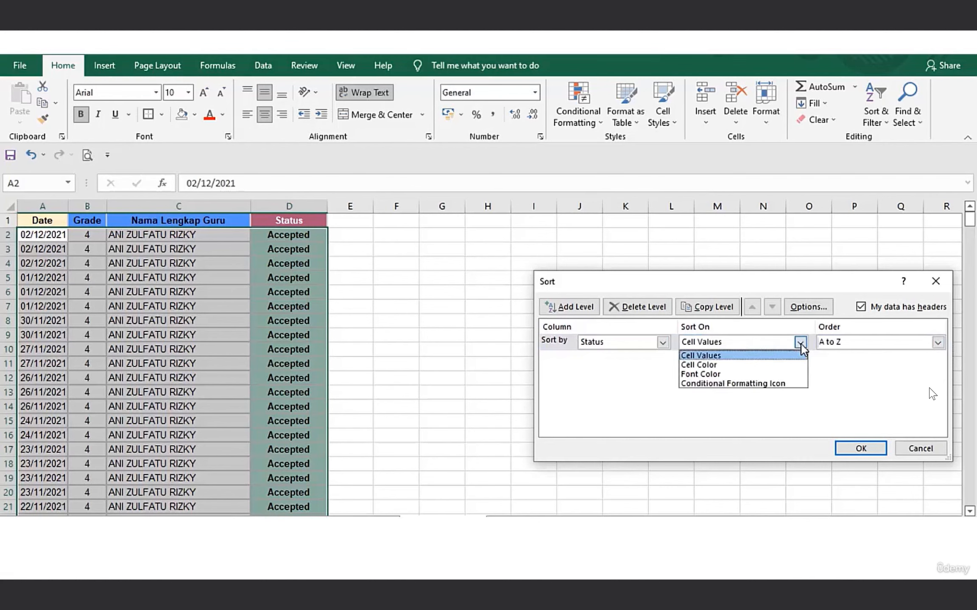
{"action": "left_click", "coordinate": [765, 365]}
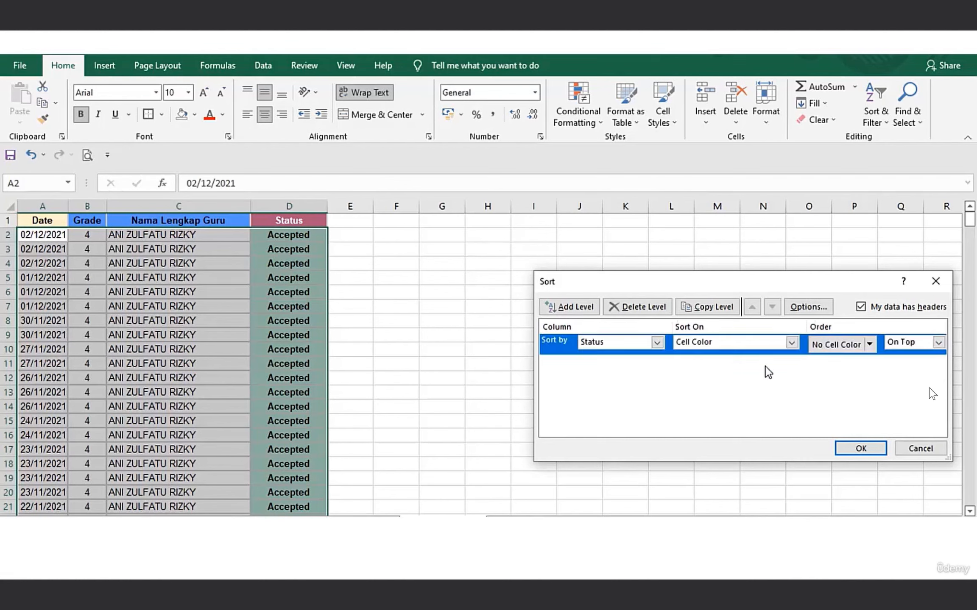
{"action": "left_click", "coordinate": [939, 342]}
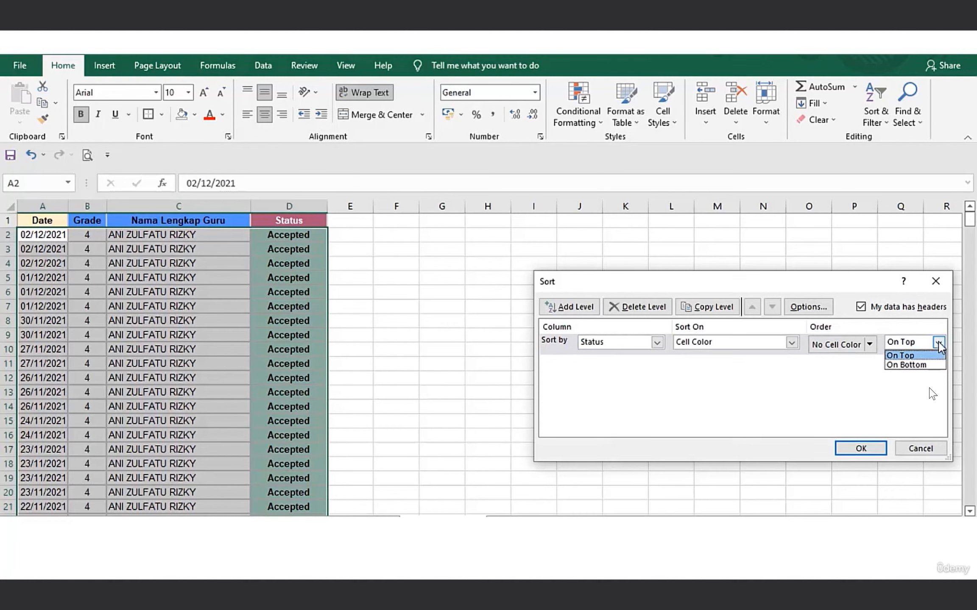
{"action": "left_click", "coordinate": [830, 377]}
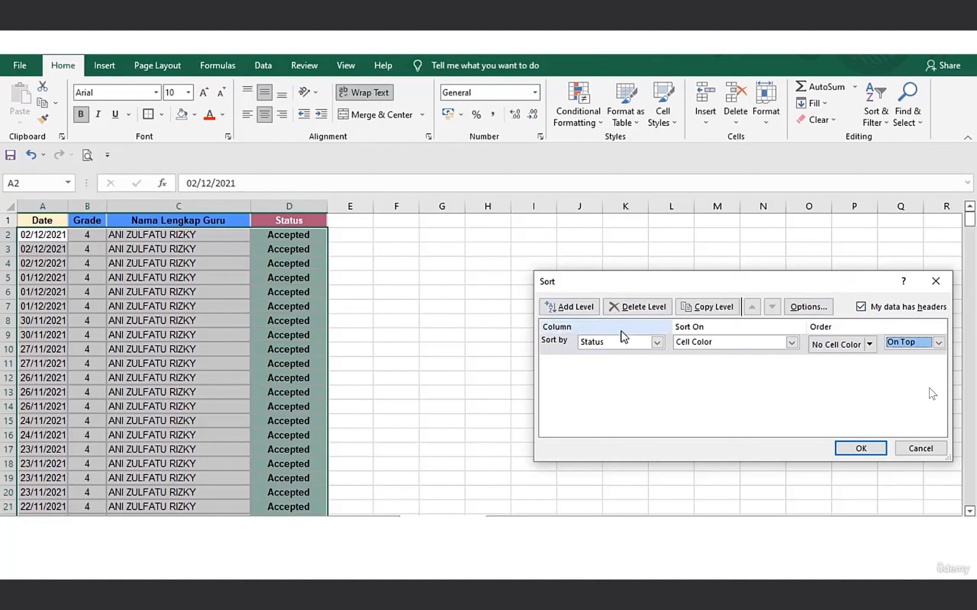
Change the first sort level to Date on Cell Values, ordered Oldest to Newest.
{"action": "left_click", "coordinate": [658, 342]}
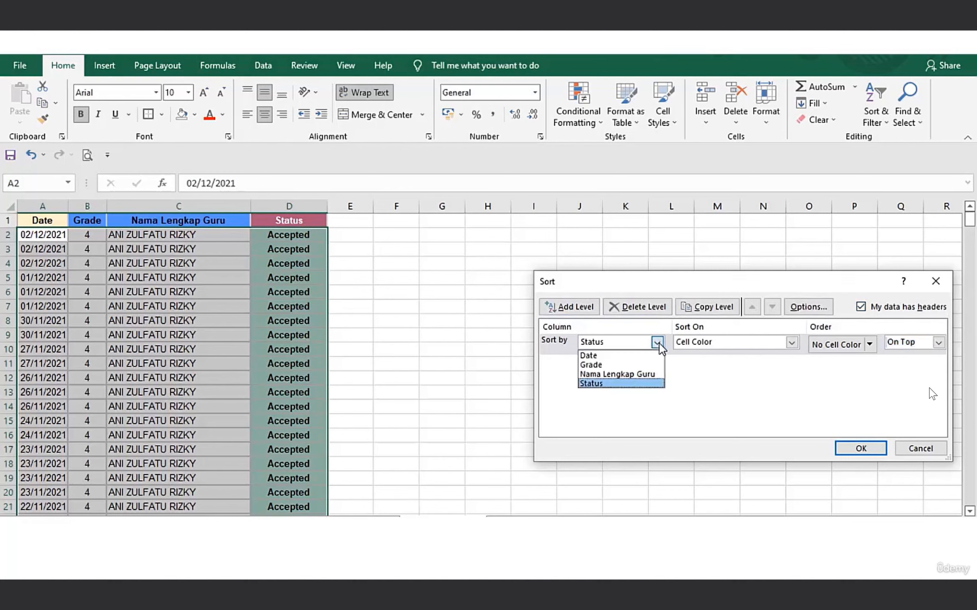
{"action": "left_click", "coordinate": [635, 357]}
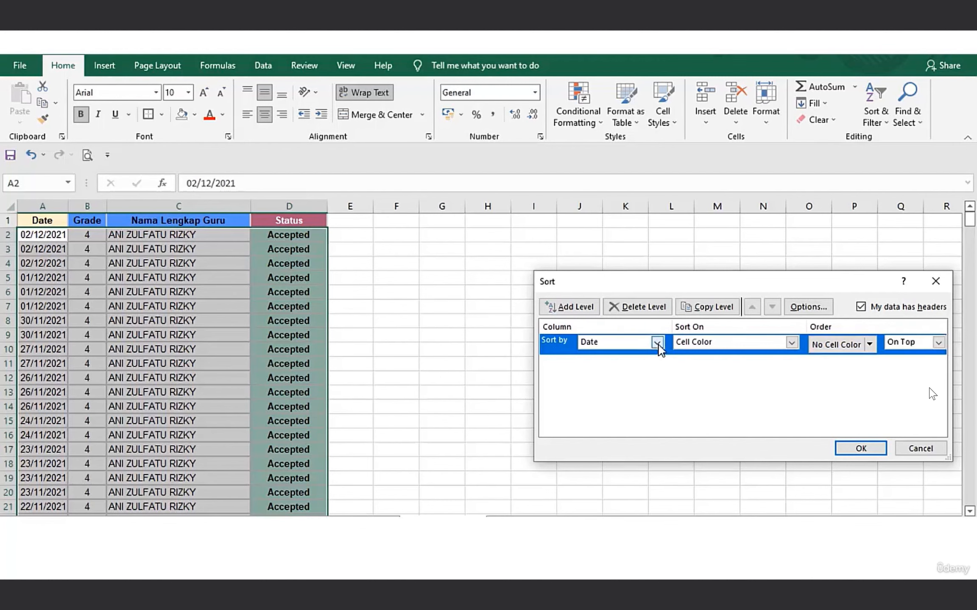
{"action": "left_click", "coordinate": [792, 342]}
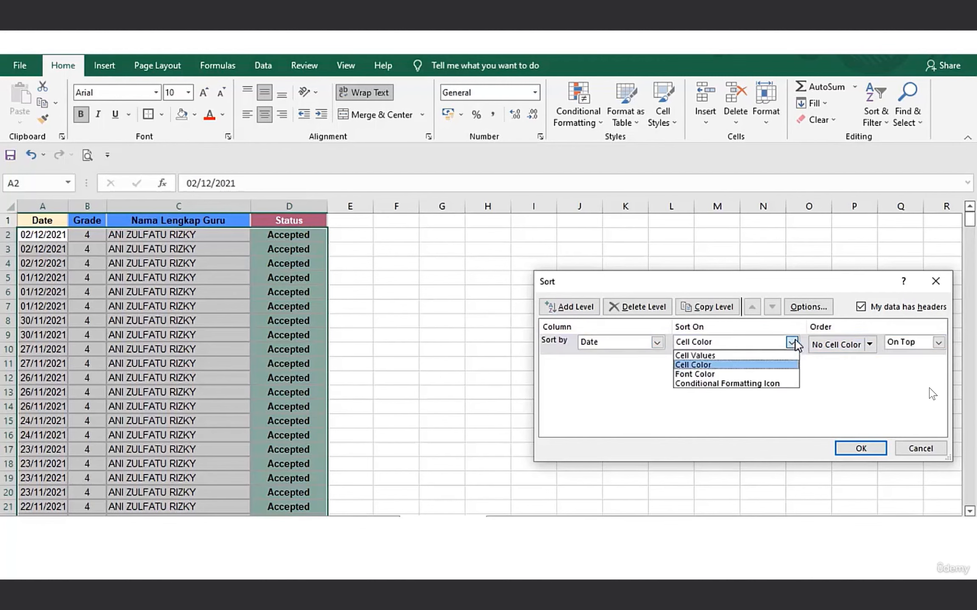
{"action": "left_click", "coordinate": [751, 356]}
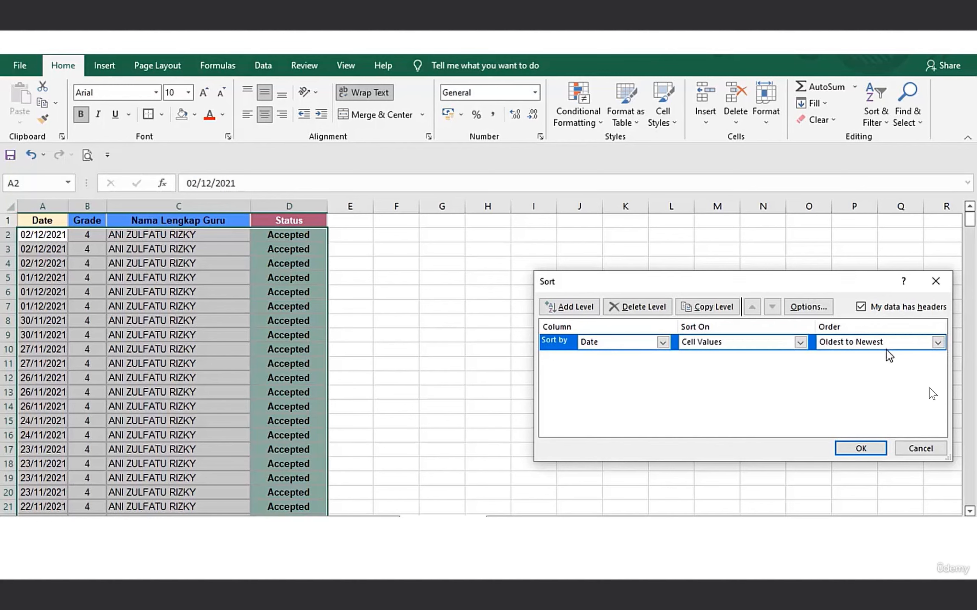
Add a second sort level by Grade on Cell Values, Smallest to Largest, apply the sort and inspect the reordered records.
{"action": "left_click", "coordinate": [576, 313]}
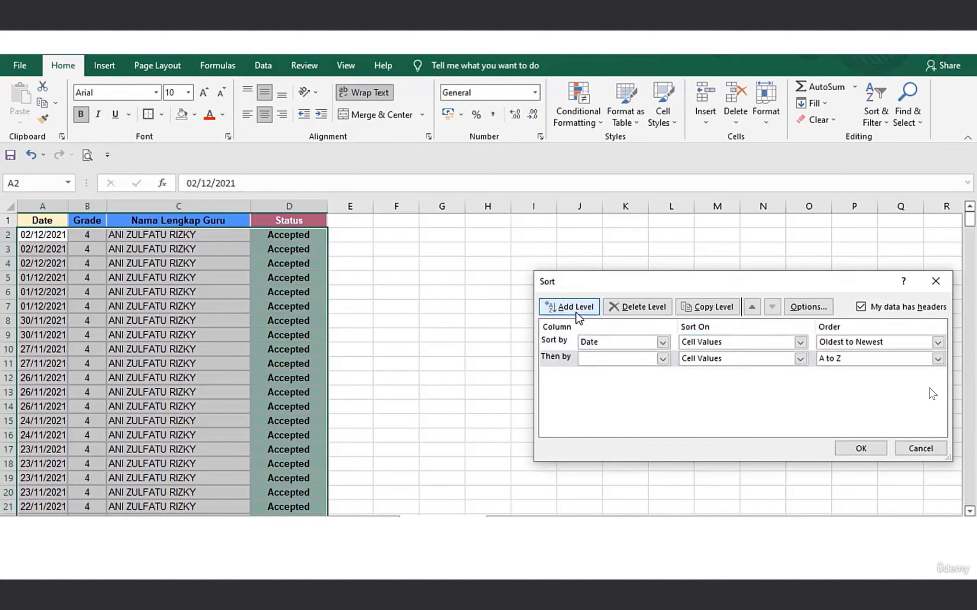
{"action": "left_click", "coordinate": [662, 360]}
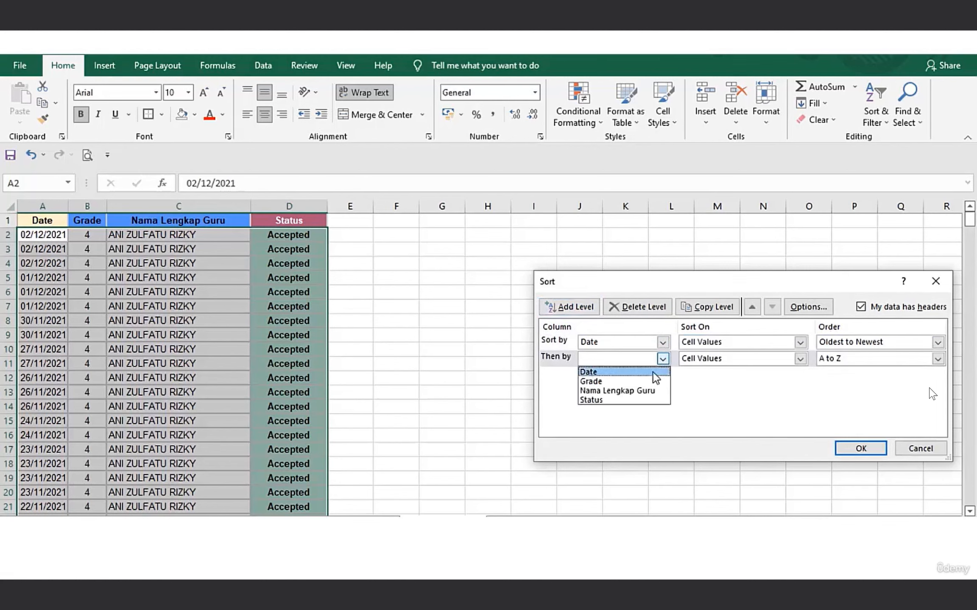
{"action": "left_click", "coordinate": [636, 382]}
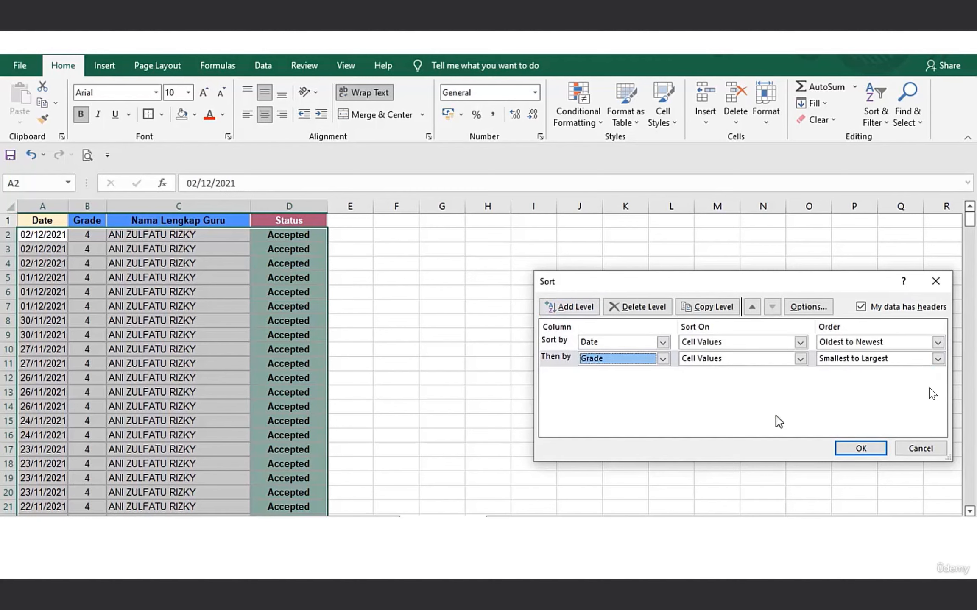
{"action": "left_click", "coordinate": [860, 449]}
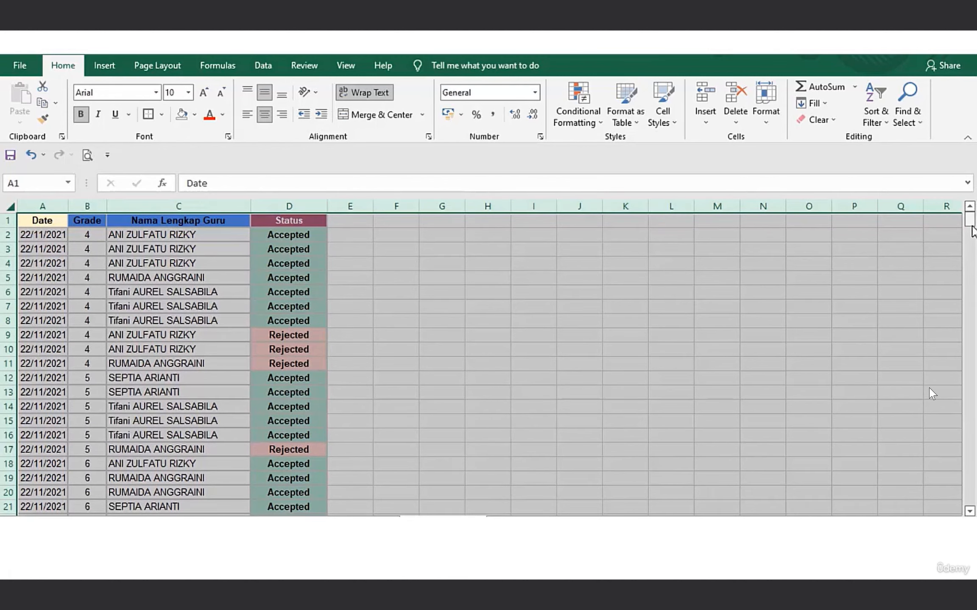
{"action": "left_click_drag", "start_coordinate": [972, 231], "coordinate": [972, 244]}
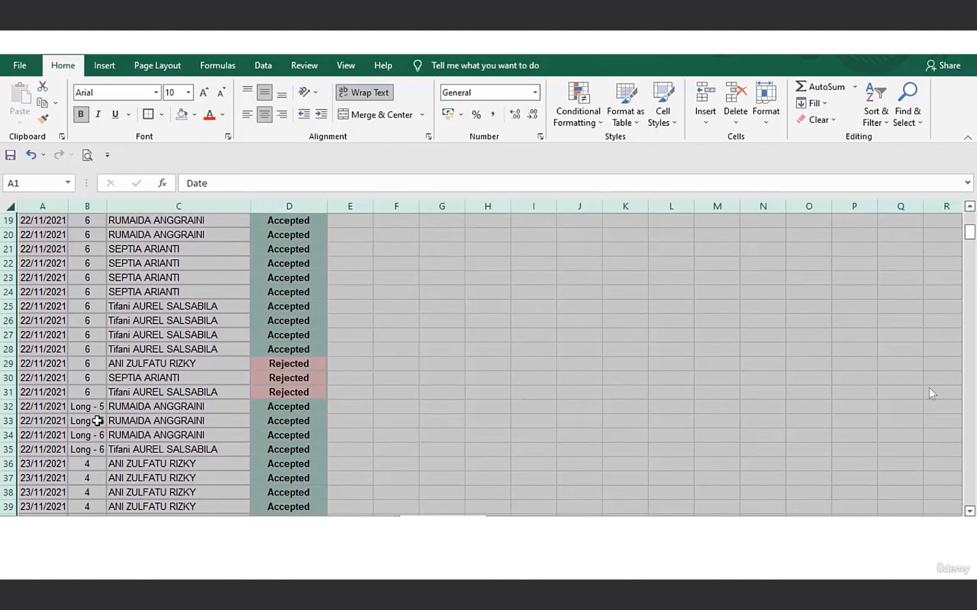
{"action": "left_click", "coordinate": [51, 463]}
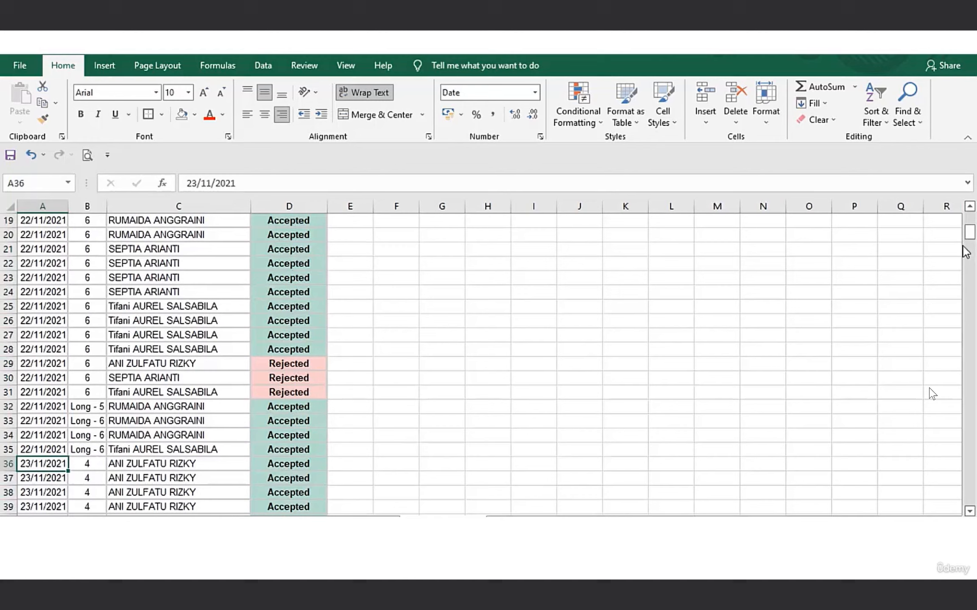
{"action": "left_click_drag", "start_coordinate": [969, 243], "coordinate": [975, 332]}
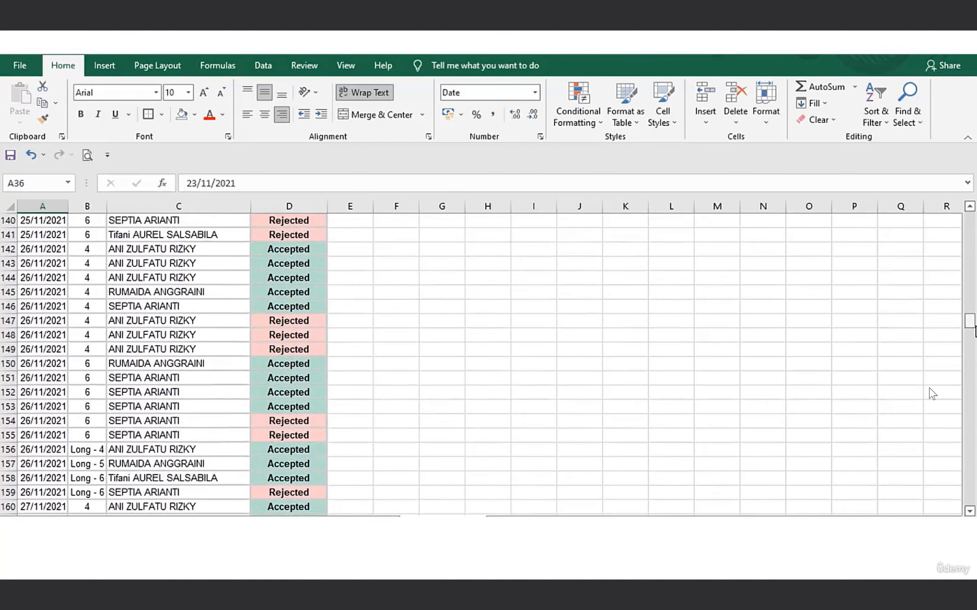
{"action": "left_click", "coordinate": [874, 120]}
{"action": "left_click", "coordinate": [892, 172]}
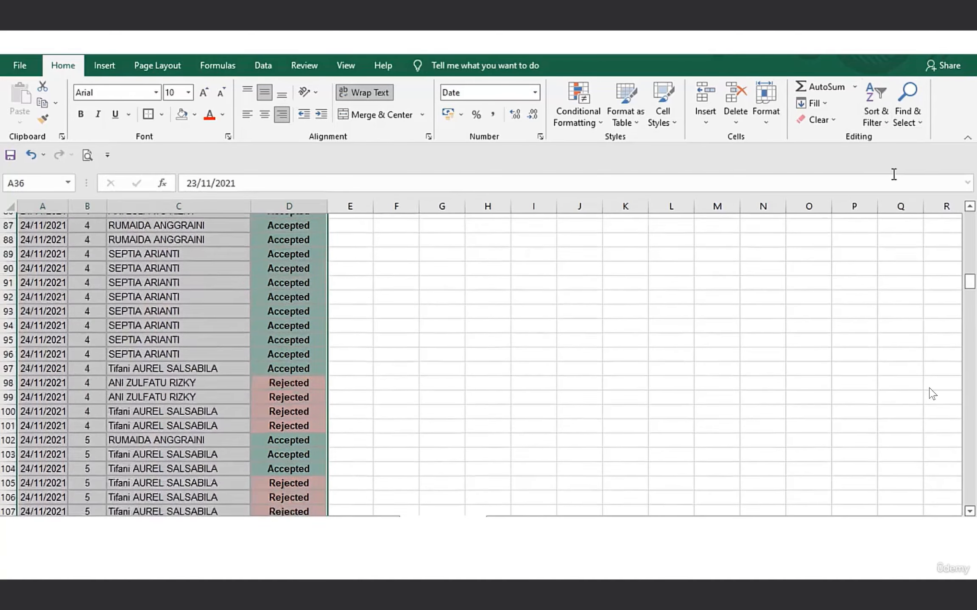
{"action": "left_click", "coordinate": [586, 312]}
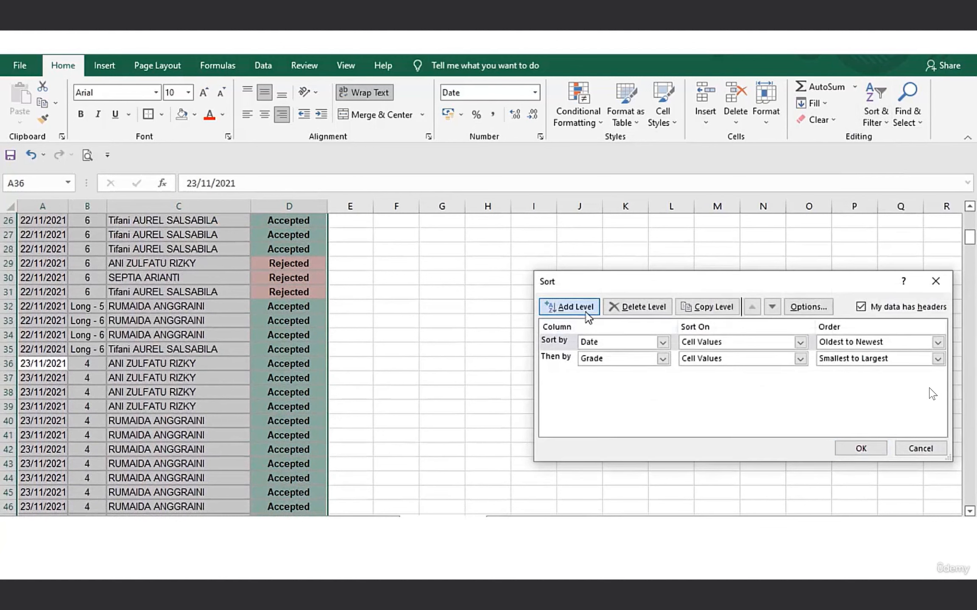
{"action": "left_click", "coordinate": [661, 359]}
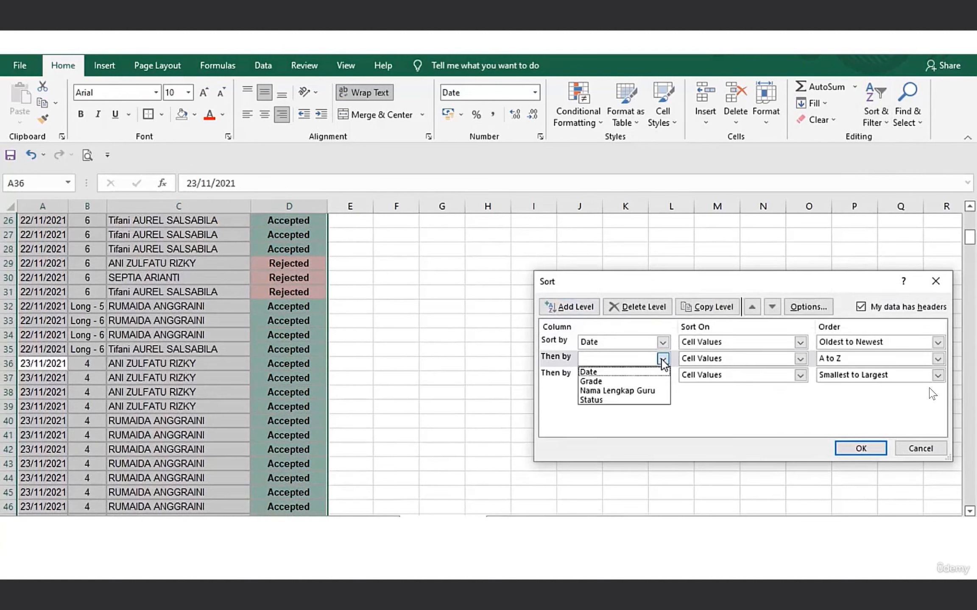
{"action": "left_click", "coordinate": [749, 359]}
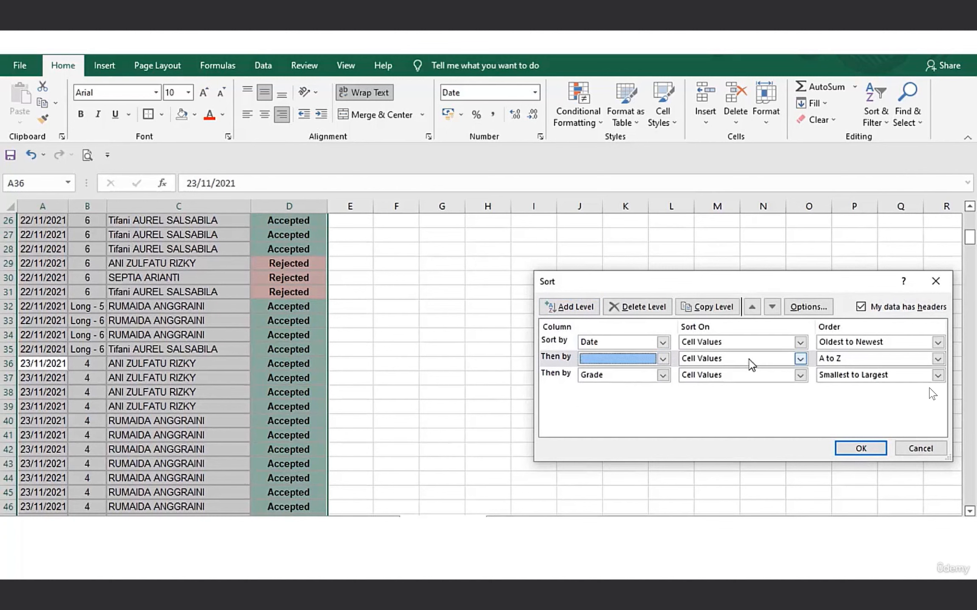
{"action": "left_click", "coordinate": [658, 310]}
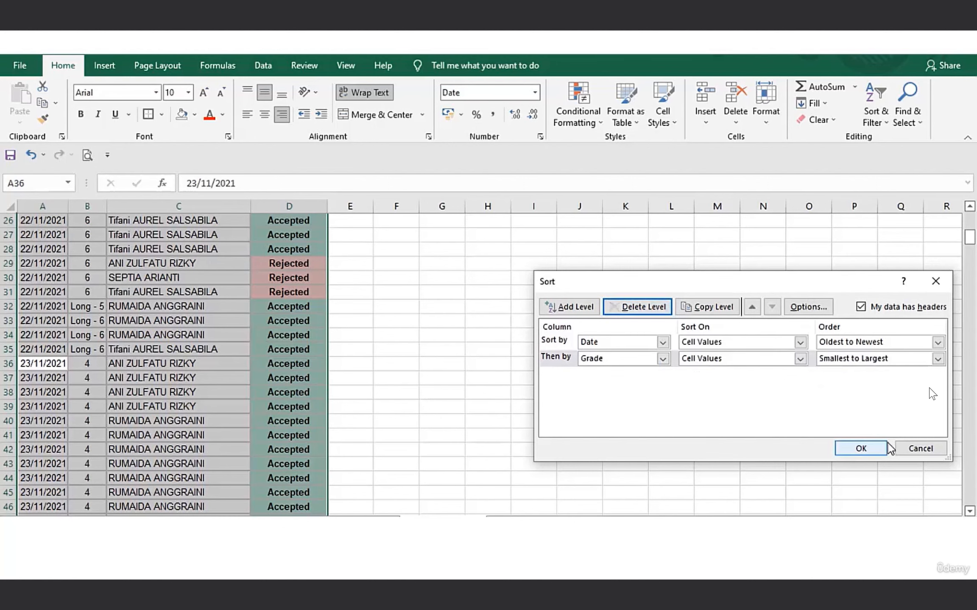
{"action": "left_click", "coordinate": [904, 450]}
Start a custom sort on the whole sheet and set its options to Case sensitive and Sort top to bottom.
{"action": "scroll", "coordinate": [969, 255], "scroll_direction": "down", "scroll_amount": 7}
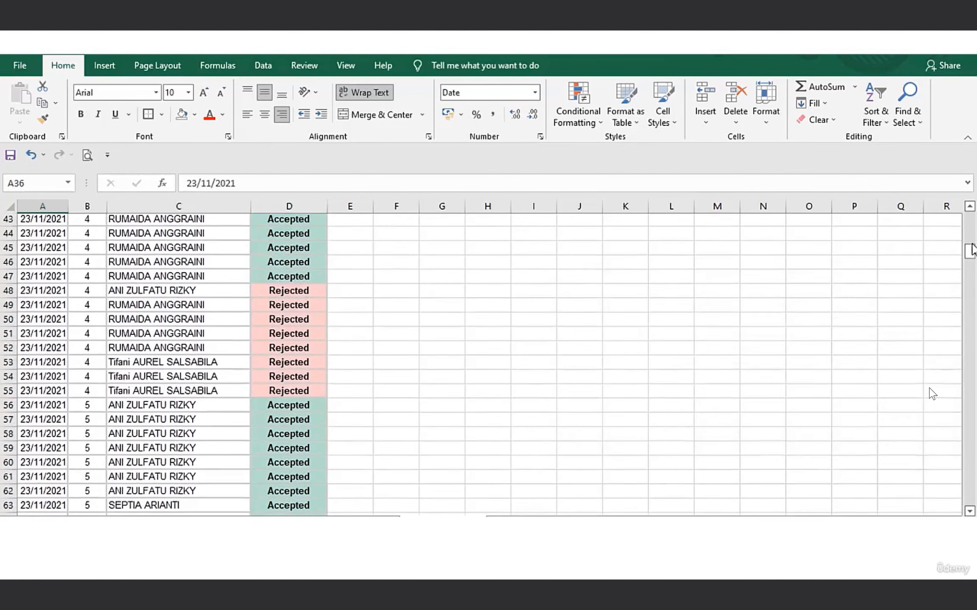
{"action": "left_click_drag", "start_coordinate": [969, 254], "coordinate": [968, 220]}
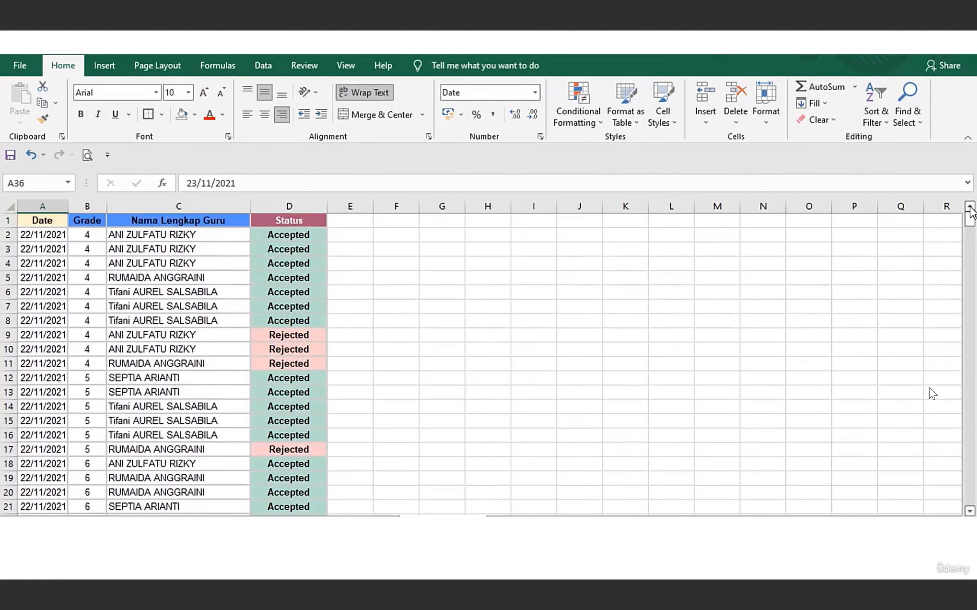
{"action": "left_click", "coordinate": [7, 205]}
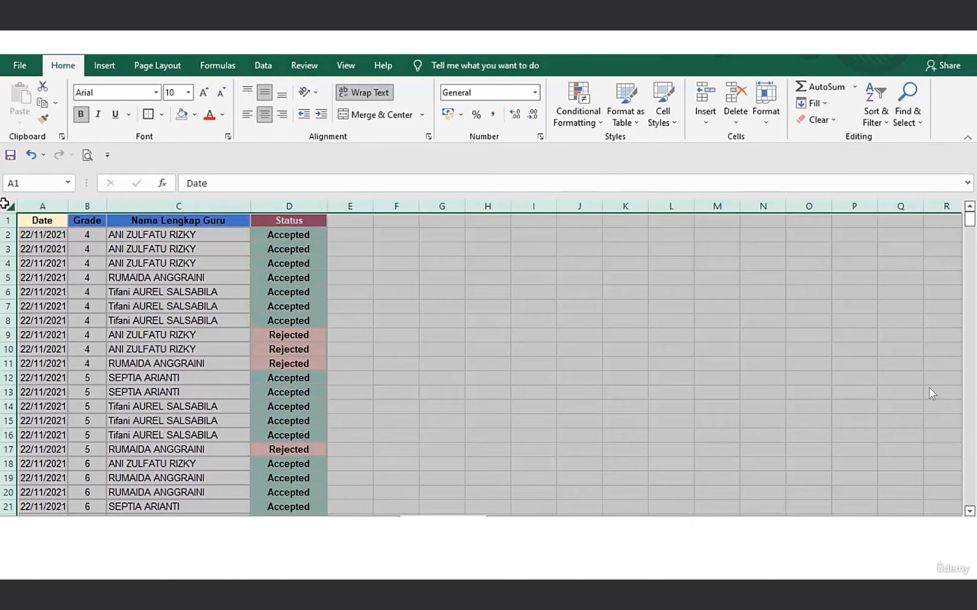
{"action": "left_click", "coordinate": [881, 117]}
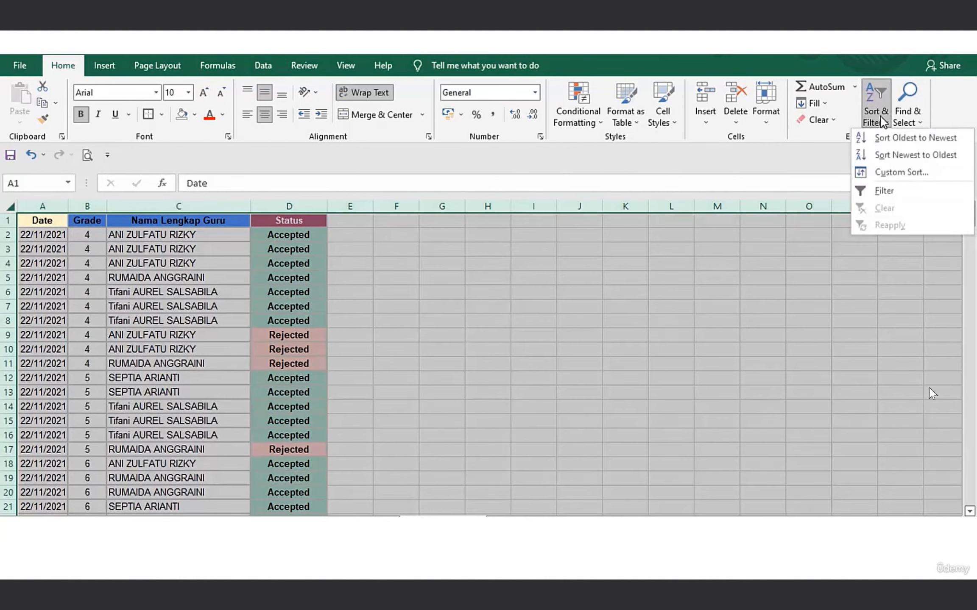
{"action": "left_click", "coordinate": [876, 171]}
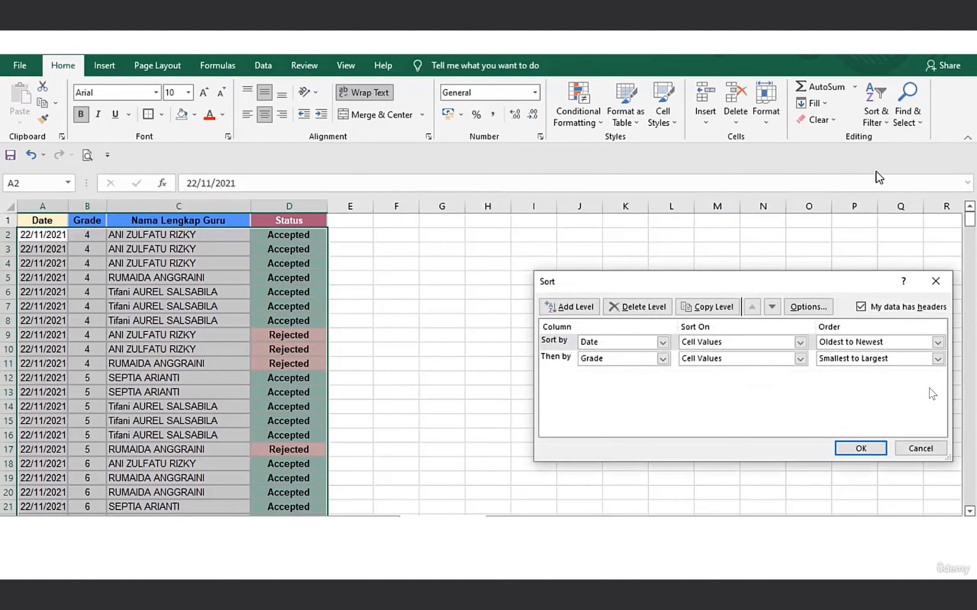
{"action": "left_click", "coordinate": [809, 309]}
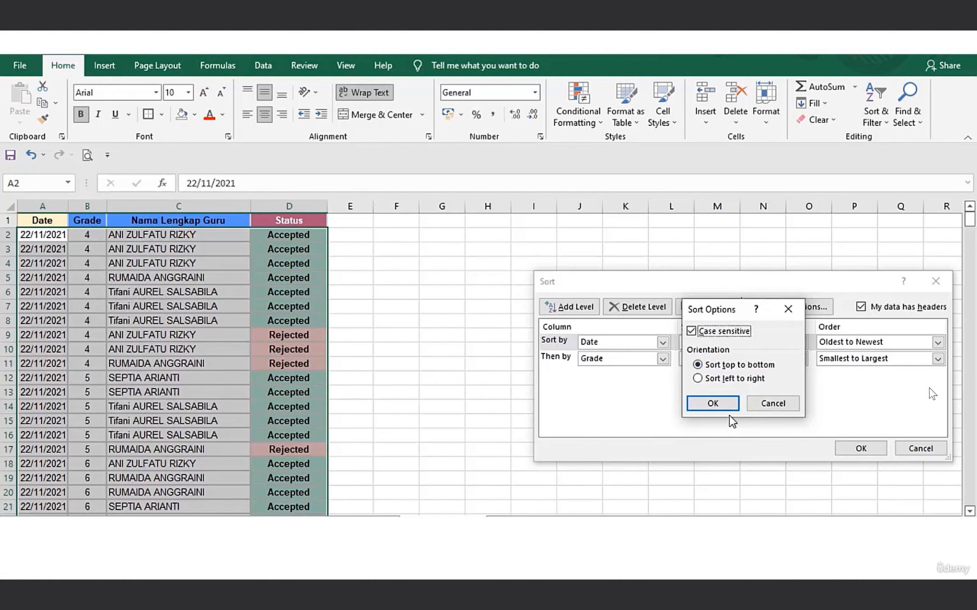
{"action": "left_click", "coordinate": [722, 407]}
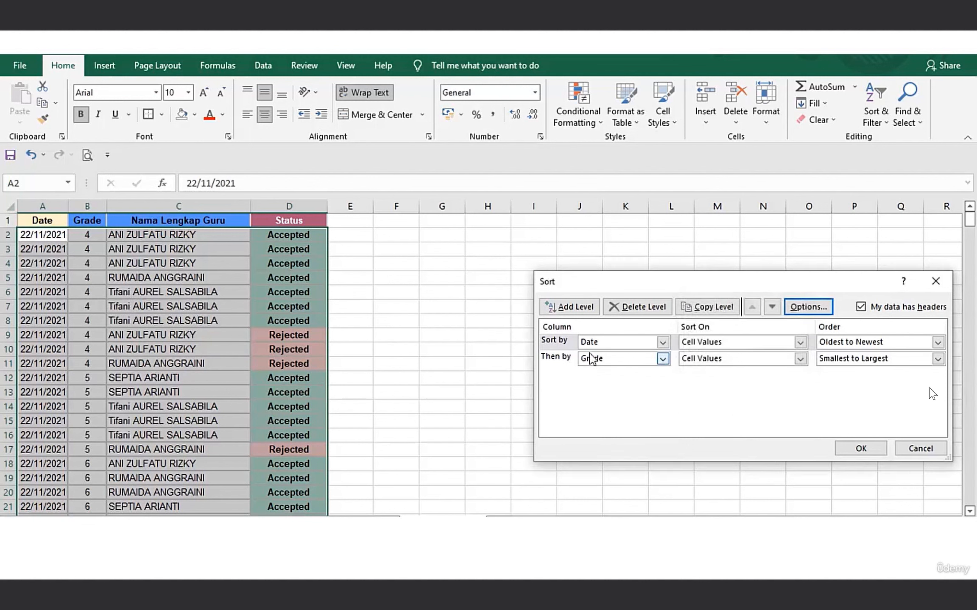
Delete the Grade sort level and change the remaining level to Nama Lengkap Guru on Cell Values, A to Z.
{"action": "left_click", "coordinate": [553, 358]}
{"action": "left_click", "coordinate": [650, 307]}
{"action": "left_click", "coordinate": [662, 342]}
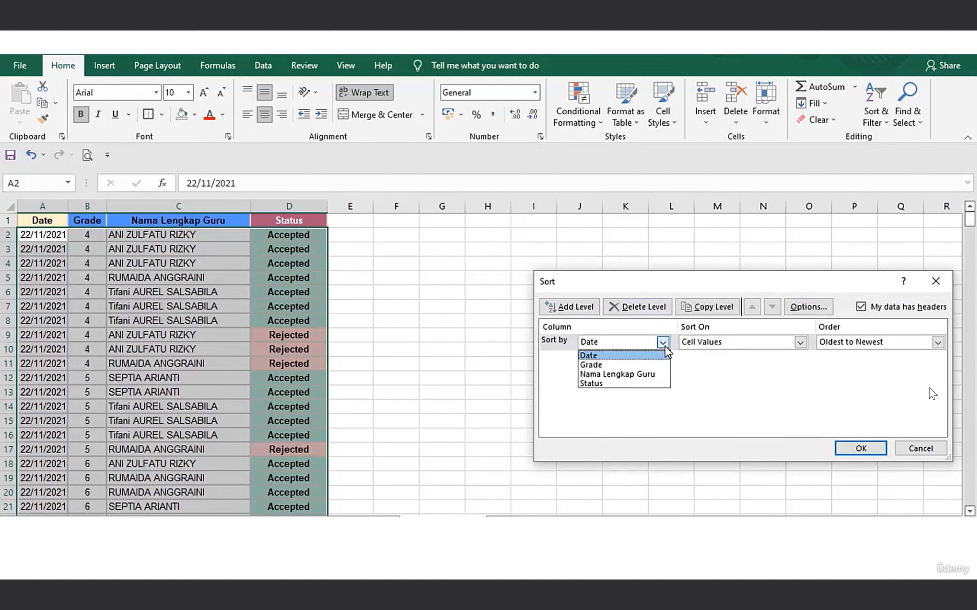
{"action": "left_click", "coordinate": [628, 376]}
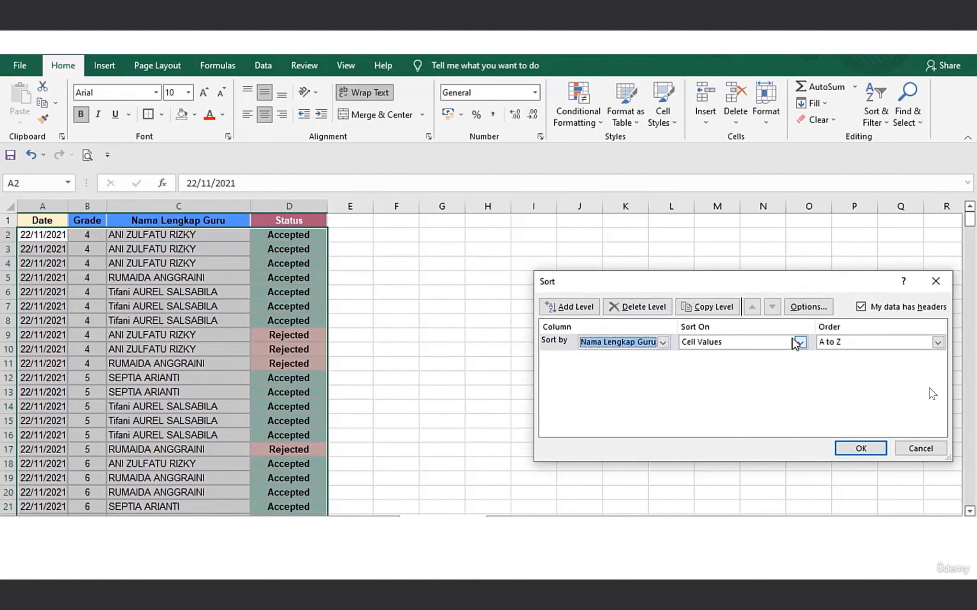
Confirm the Case sensitive and Sort top to bottom options, apply the teacher-name sort and review the sorted rows.
{"action": "left_click", "coordinate": [808, 306]}
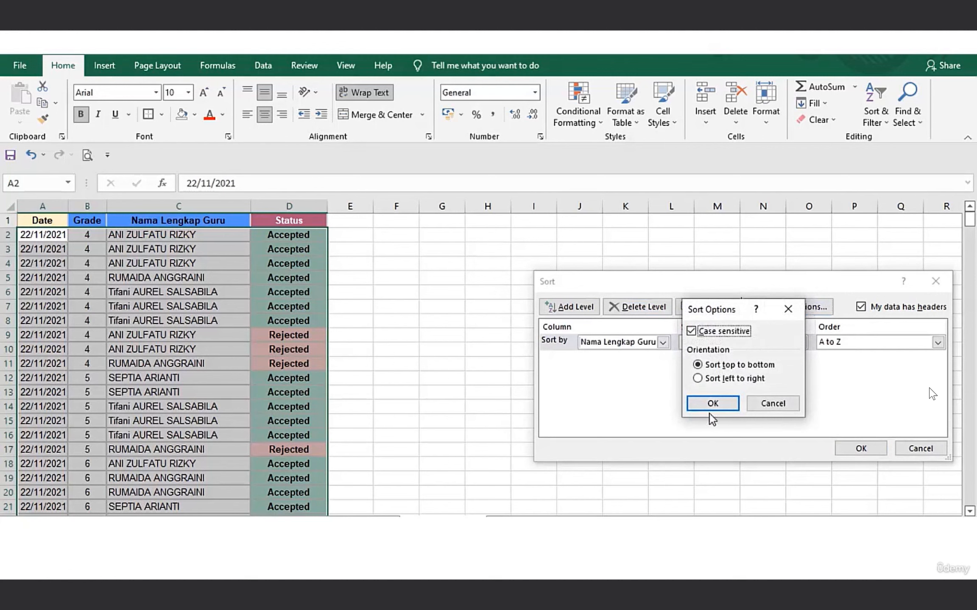
{"action": "left_click", "coordinate": [715, 403]}
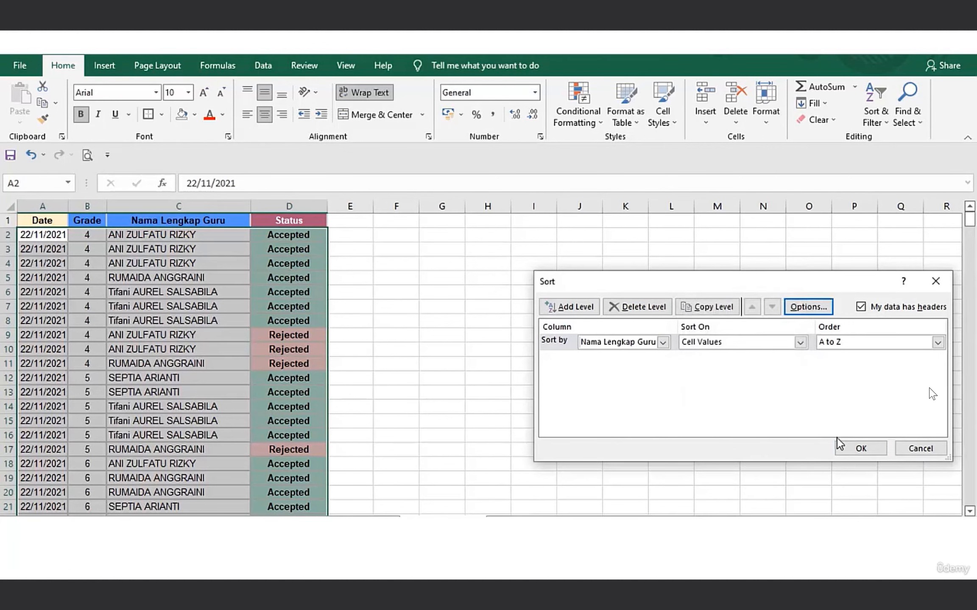
{"action": "left_click", "coordinate": [855, 448]}
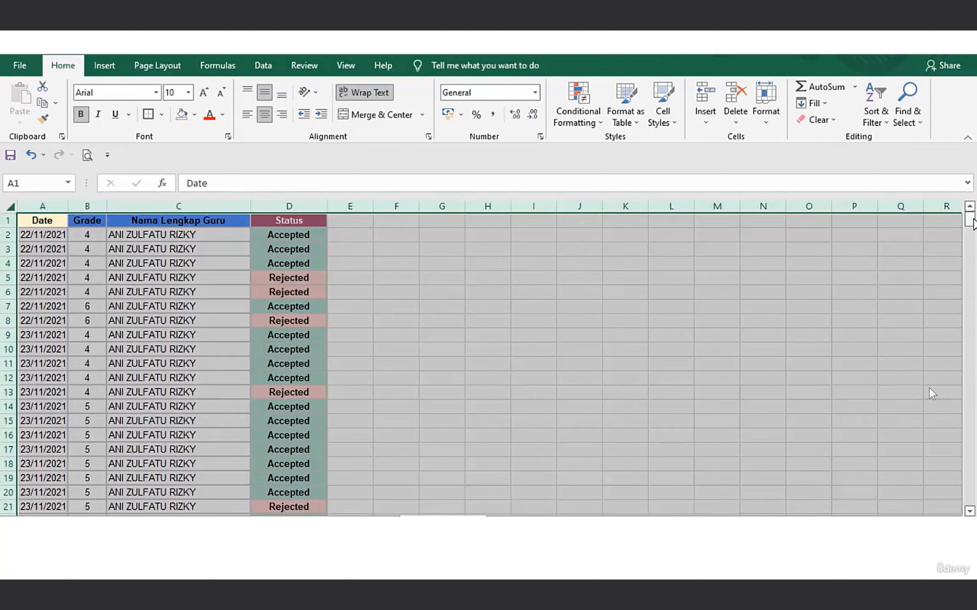
{"action": "left_click_drag", "start_coordinate": [970, 221], "coordinate": [970, 489]}
{"action": "left_click", "coordinate": [132, 364]}
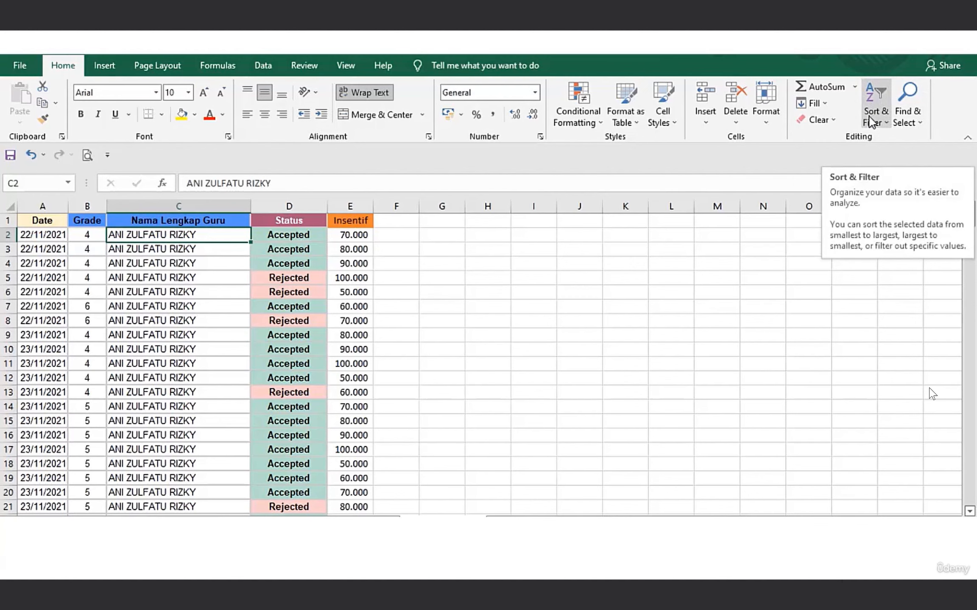
Turn on Filter for the header row, starting from the Date header in A1.
{"action": "left_click", "coordinate": [199, 292]}
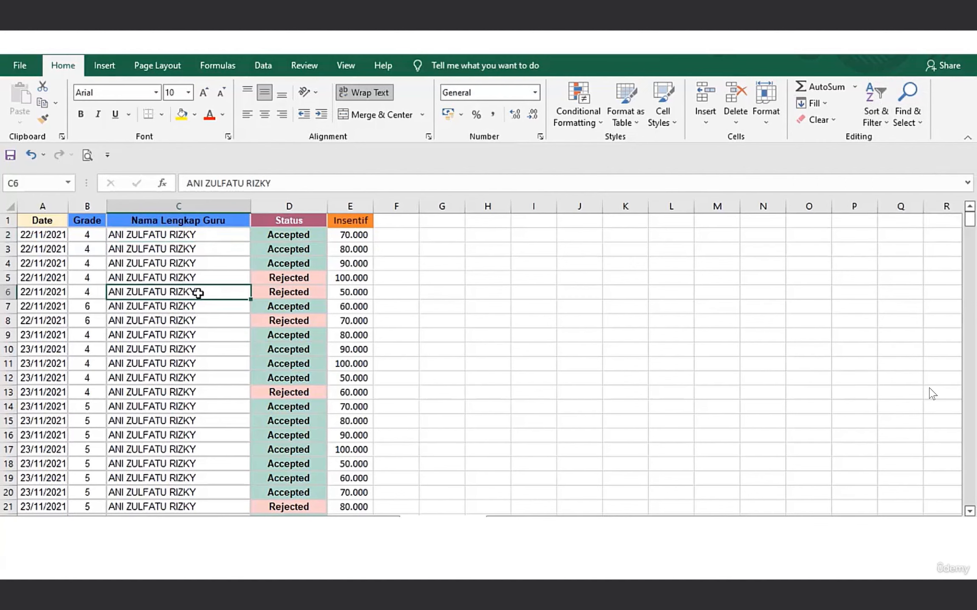
{"action": "left_click", "coordinate": [30, 224]}
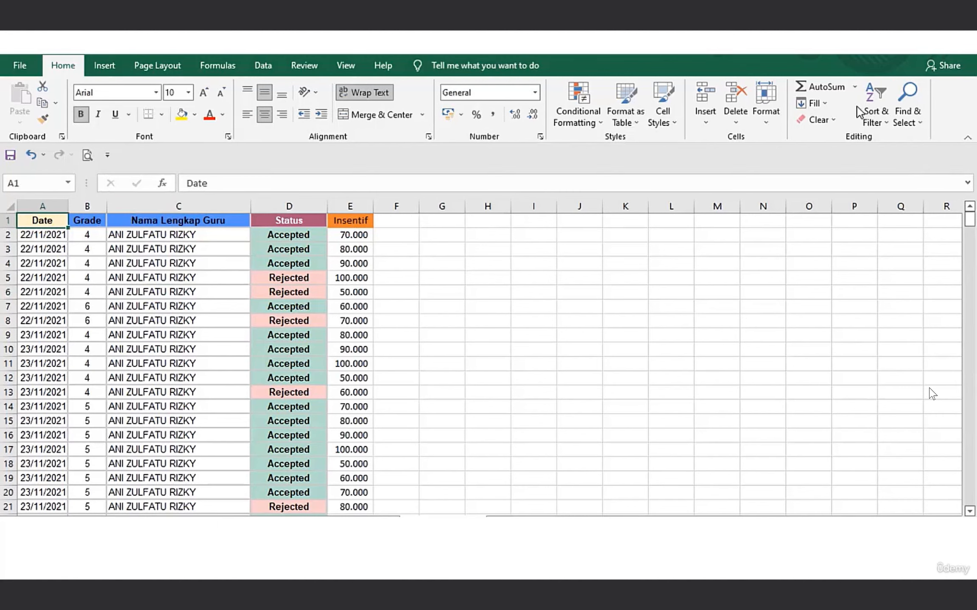
{"action": "left_click", "coordinate": [870, 114]}
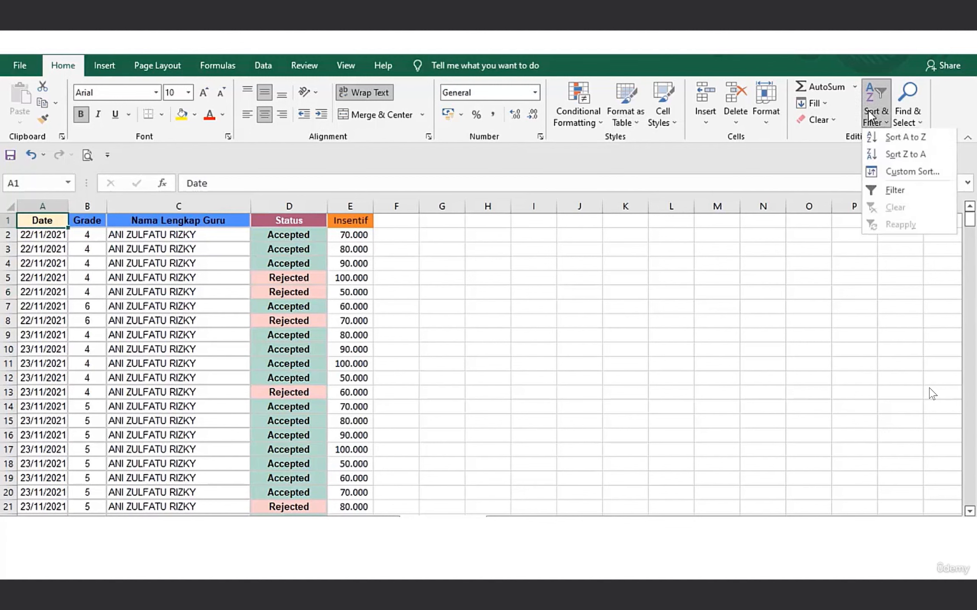
{"action": "left_click", "coordinate": [895, 191]}
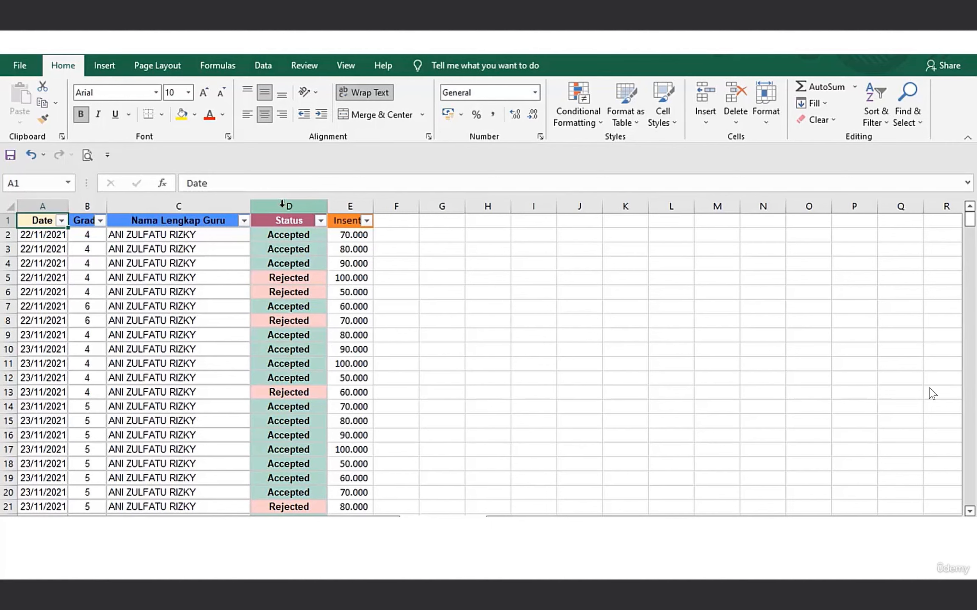
Look at the Status column's filter choices, close them unchanged and turn the header filters off.
{"action": "left_click", "coordinate": [321, 220]}
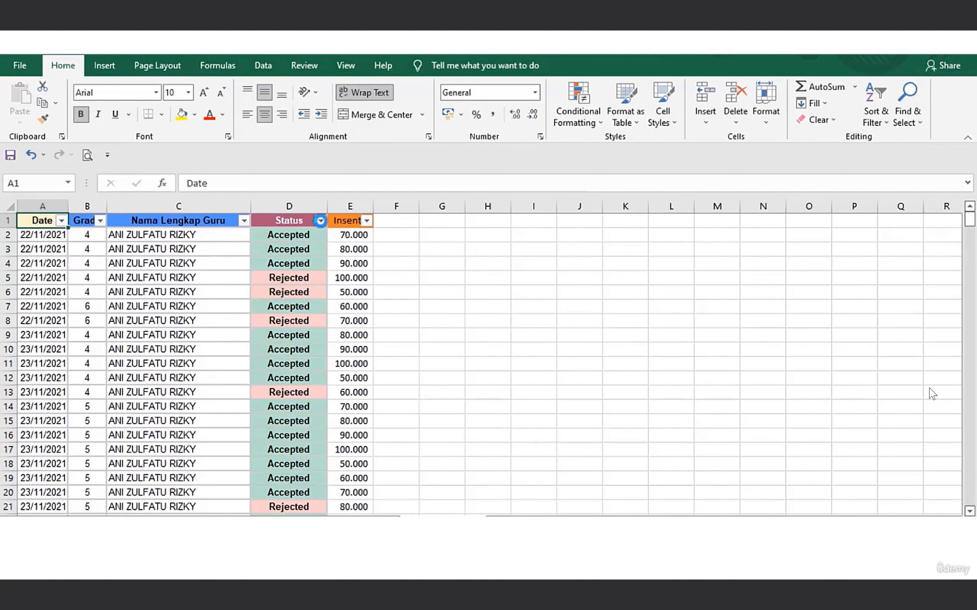
{"action": "left_click", "coordinate": [383, 222]}
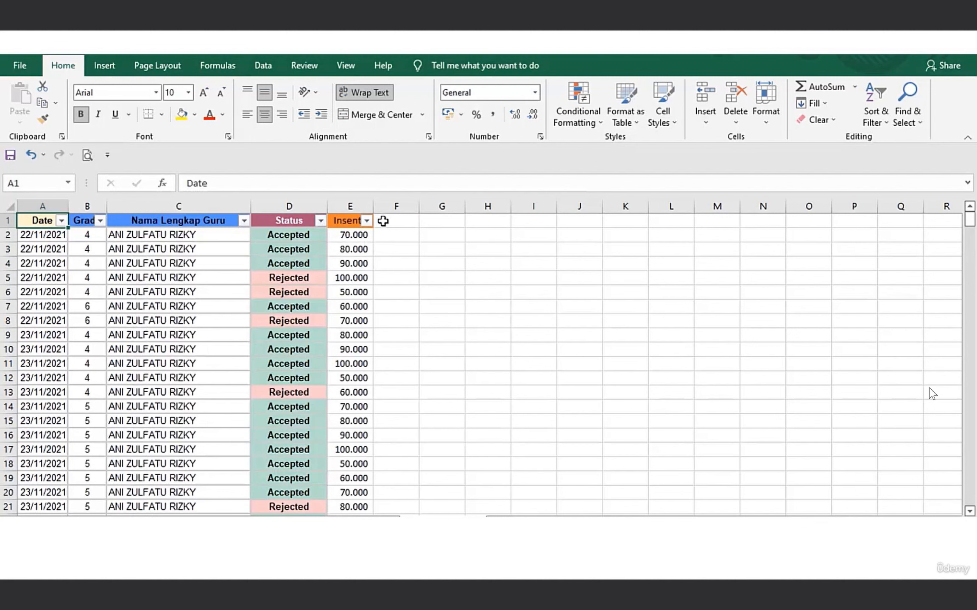
{"action": "left_click", "coordinate": [881, 129]}
{"action": "left_click", "coordinate": [883, 191]}
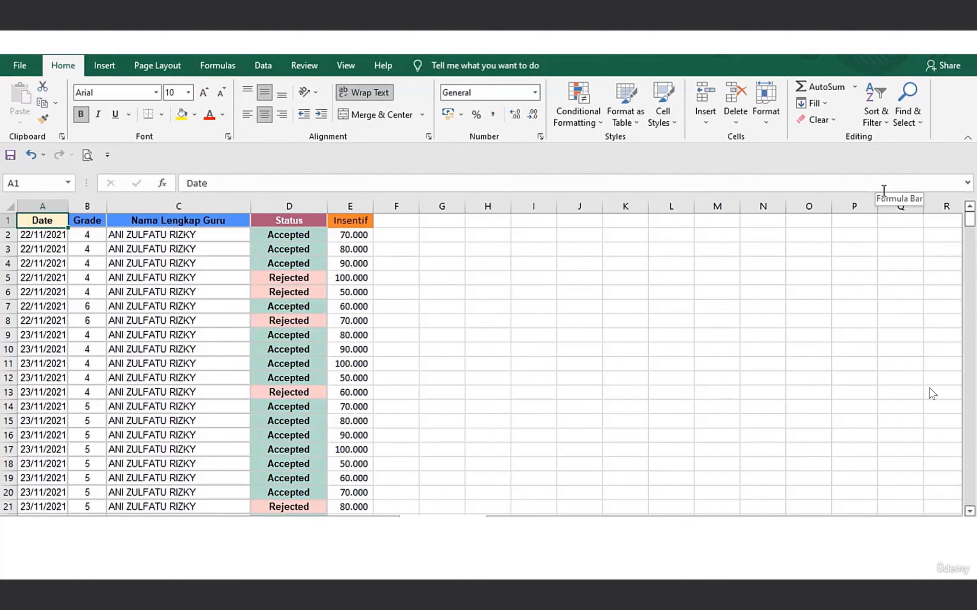
Turn on the header-row filters and filter Nama Lengkap Guru to show only the last-listed teacher's records.
{"action": "left_click", "coordinate": [875, 106]}
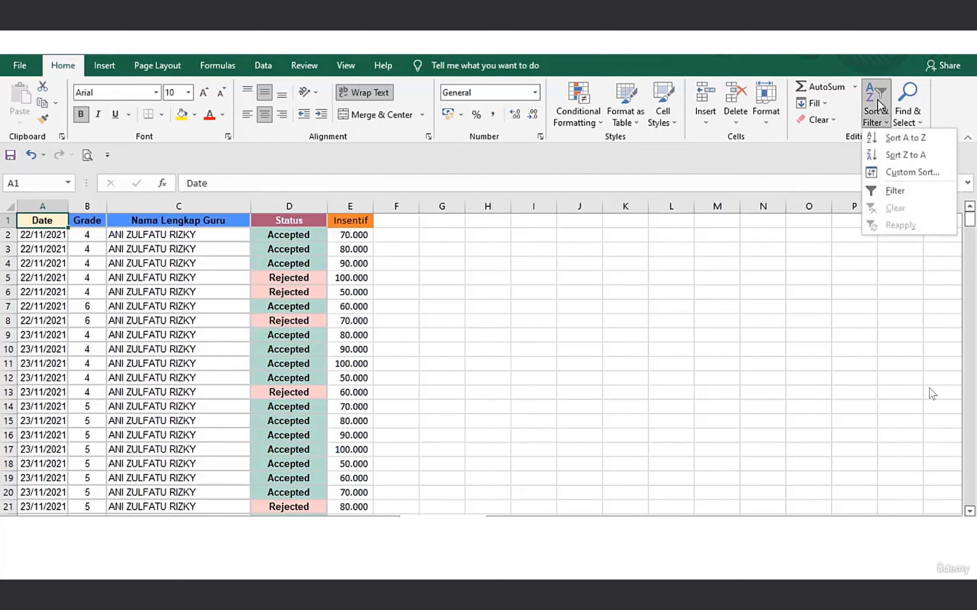
{"action": "left_click", "coordinate": [878, 190]}
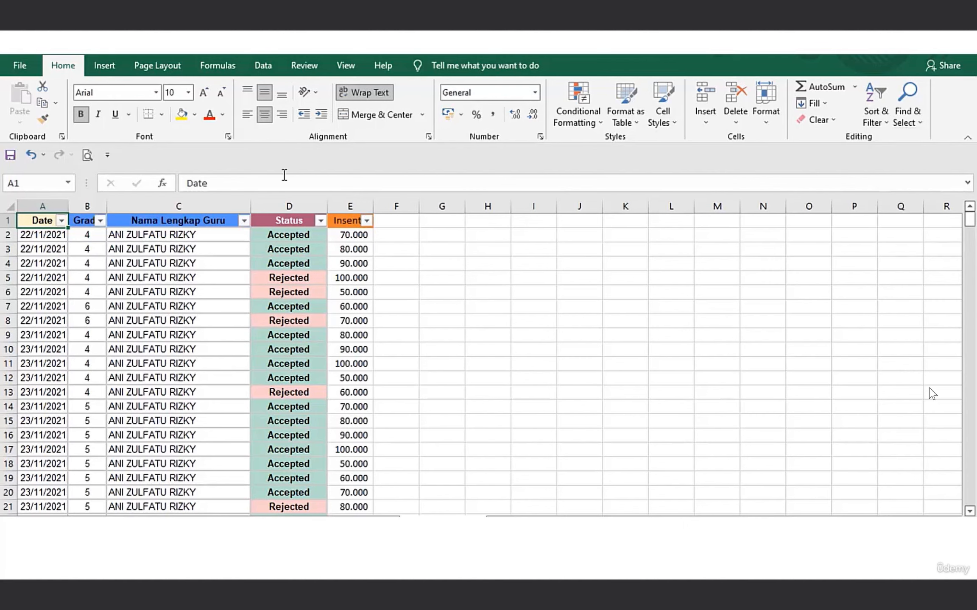
{"action": "left_click", "coordinate": [243, 222]}
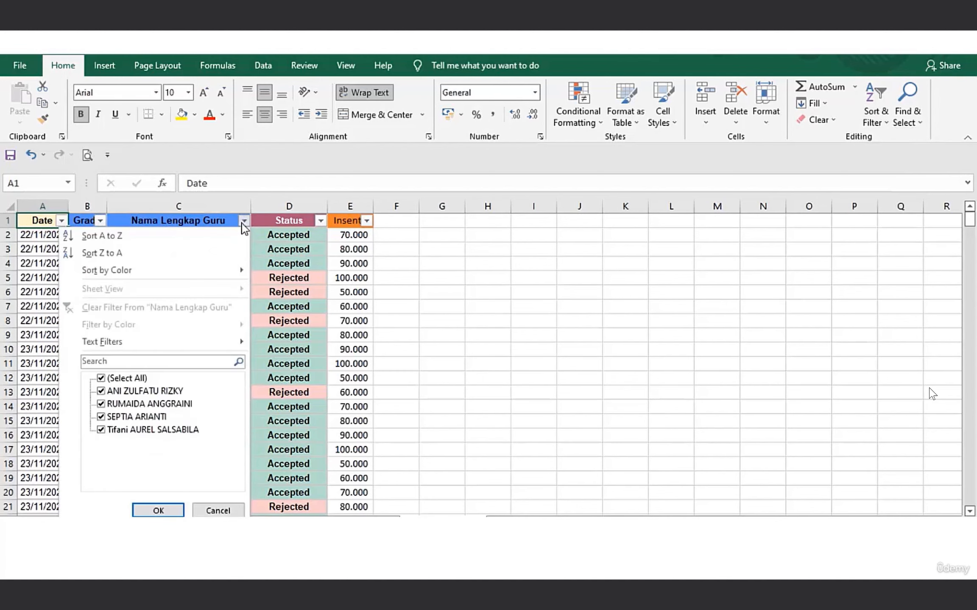
{"action": "left_click", "coordinate": [121, 380]}
{"action": "left_click", "coordinate": [115, 431]}
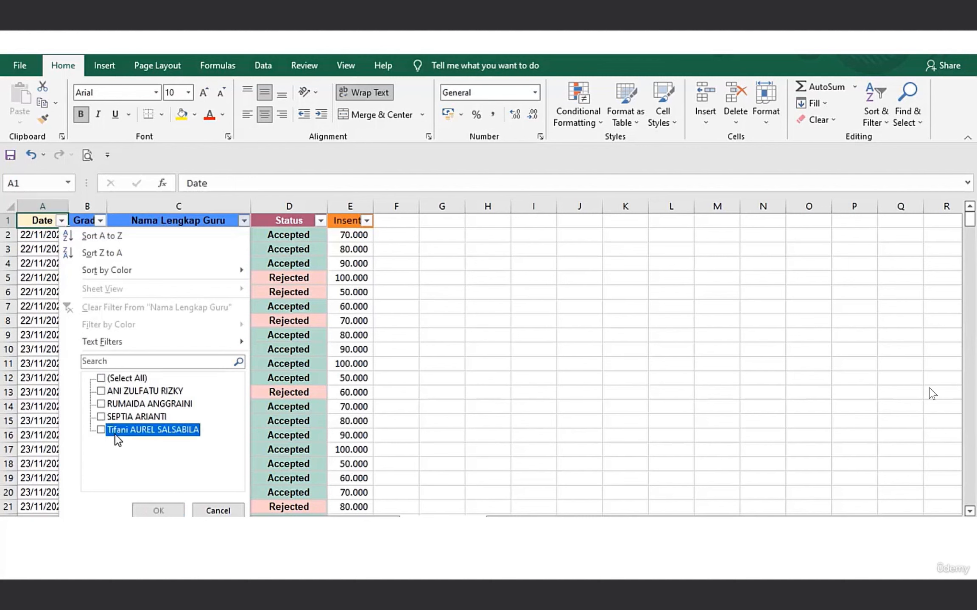
{"action": "left_click", "coordinate": [165, 510]}
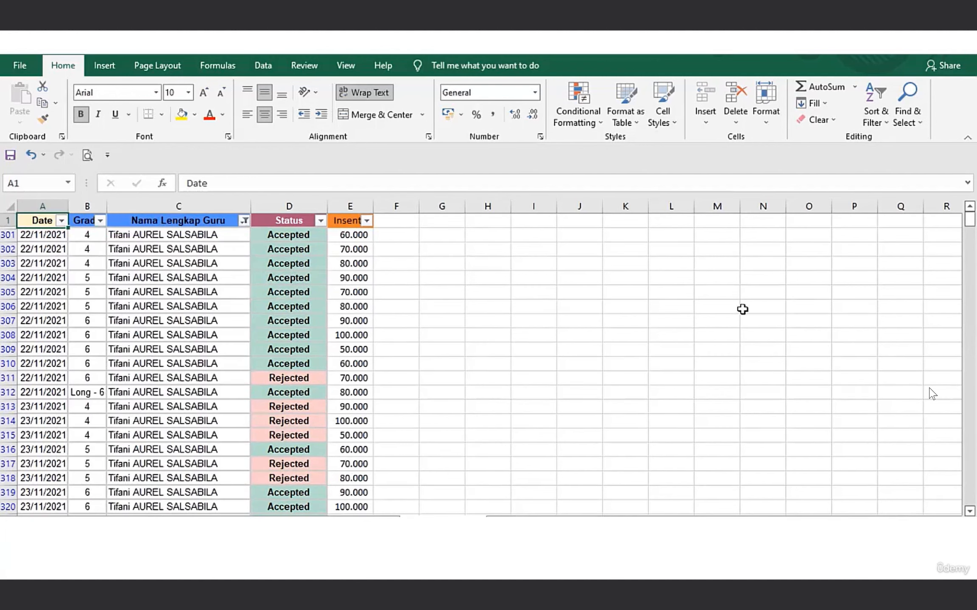
{"action": "left_click_drag", "start_coordinate": [970, 218], "coordinate": [972, 125]}
Add the first-listed teacher to the Nama Lengkap Guru filter and review the resulting rows.
{"action": "left_click", "coordinate": [245, 221]}
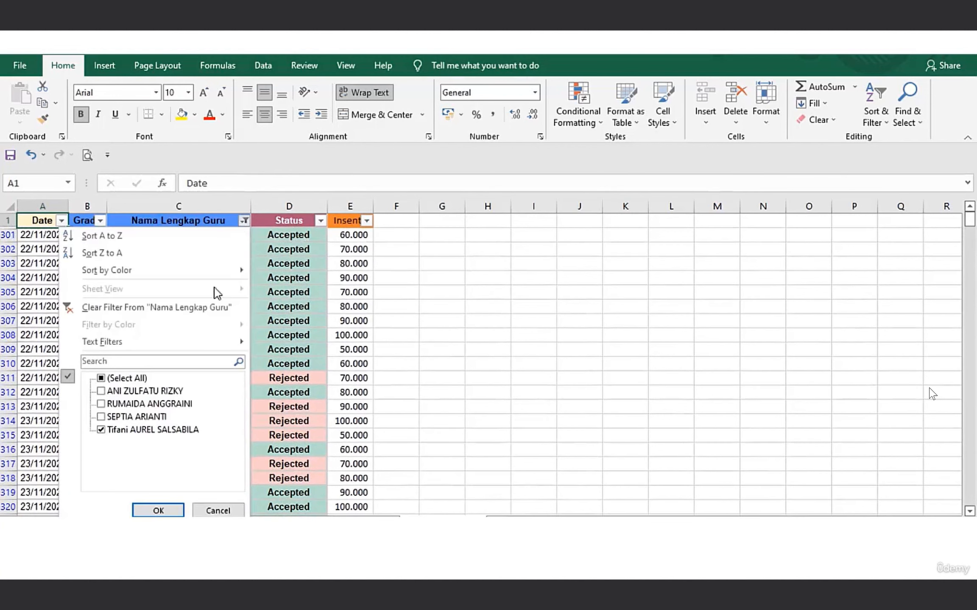
{"action": "left_click", "coordinate": [142, 390]}
{"action": "left_click", "coordinate": [158, 512]}
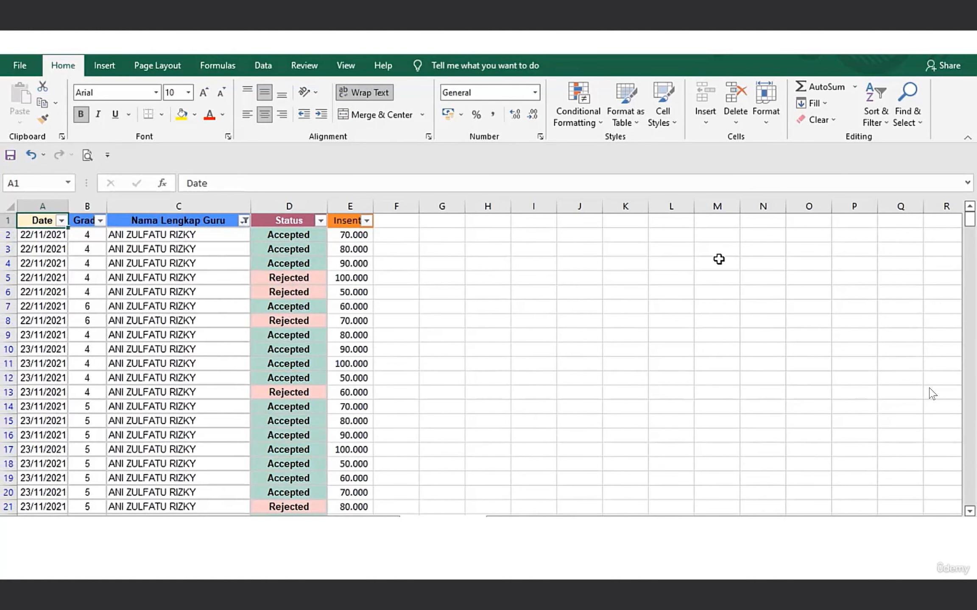
{"action": "mouse_move", "coordinate": [971, 229]}
{"action": "left_mouse_down"}
{"action": "mouse_move", "coordinate": [971, 441]}
{"action": "mouse_move", "coordinate": [971, 214]}
{"action": "left_mouse_up"}
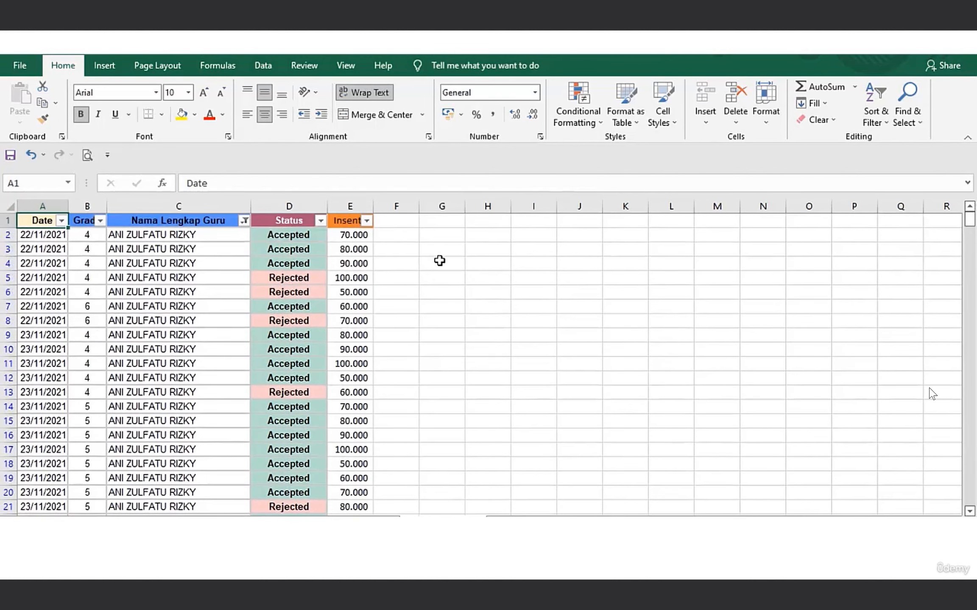
Set the Nama Lengkap Guru filter to Select All so every teacher's records are included.
{"action": "left_click", "coordinate": [244, 220]}
{"action": "left_click", "coordinate": [126, 379]}
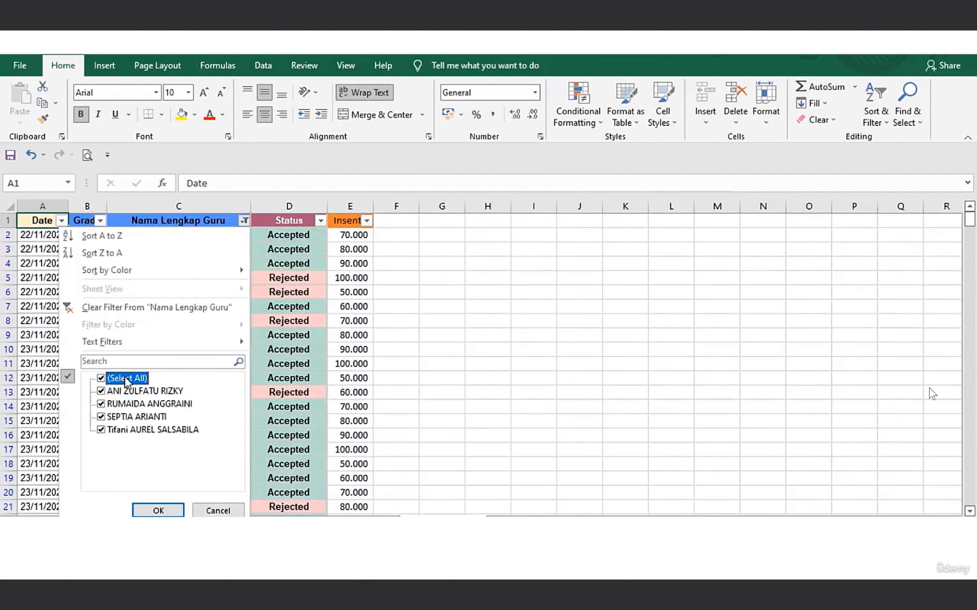
{"action": "left_click", "coordinate": [149, 510]}
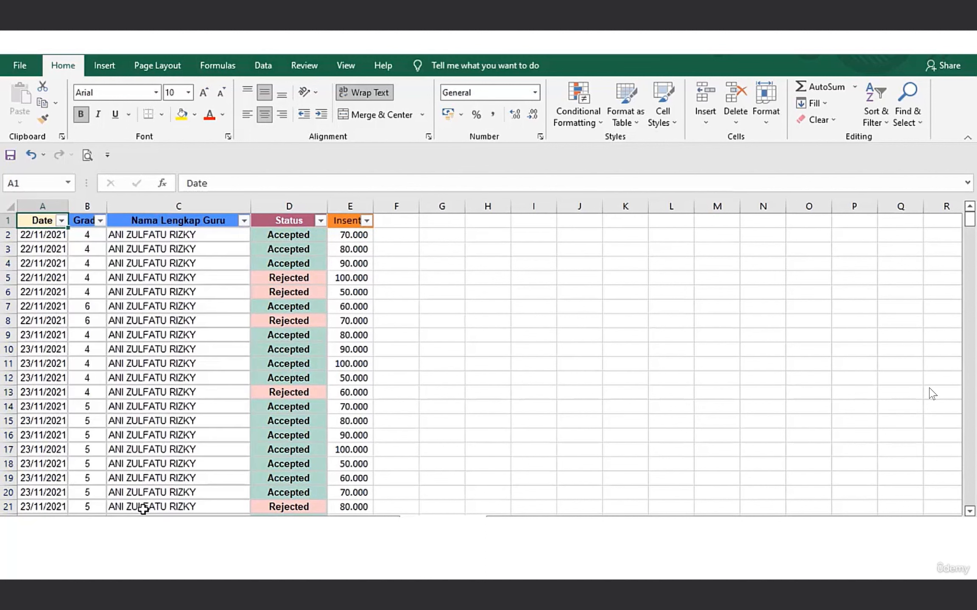
Filter the Status column to show only Accepted records and review the filtered rows.
{"action": "left_click", "coordinate": [320, 221]}
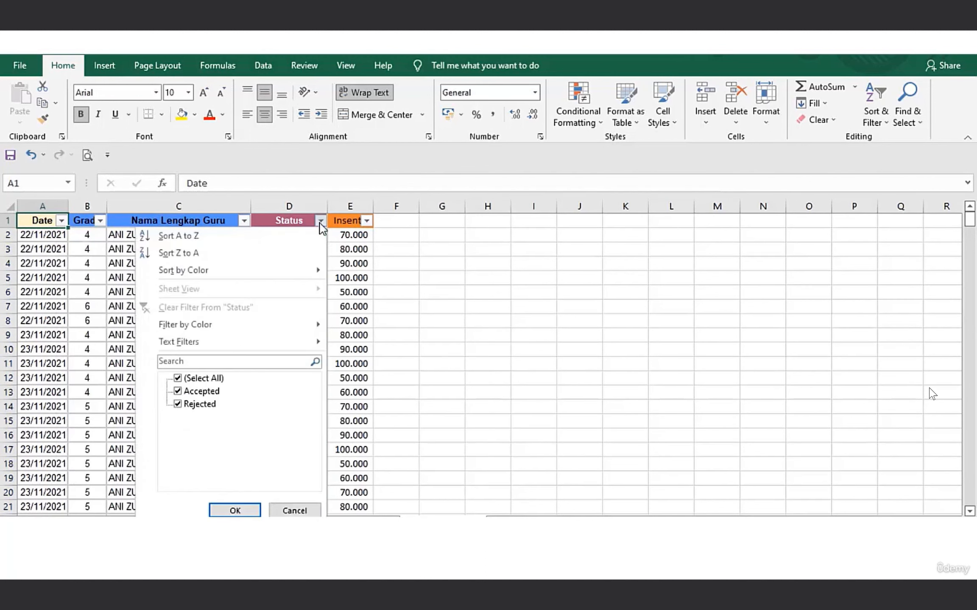
{"action": "left_click", "coordinate": [198, 380]}
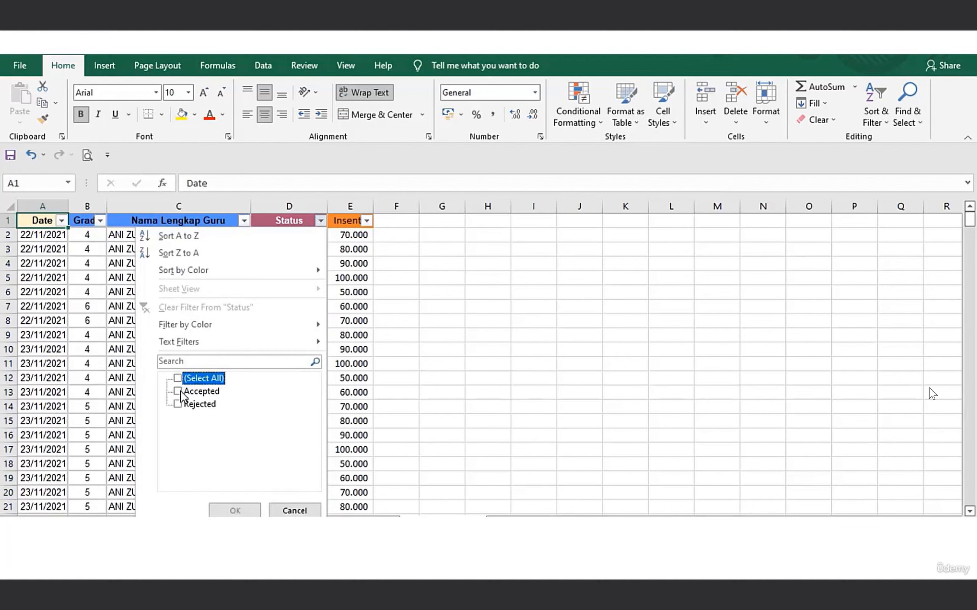
{"action": "left_click", "coordinate": [184, 392]}
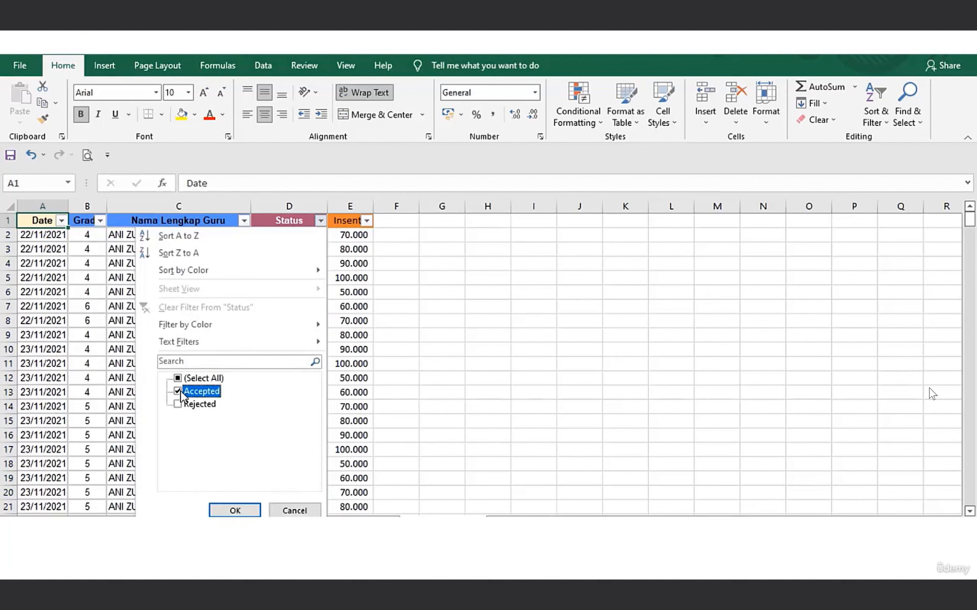
{"action": "left_click", "coordinate": [232, 509]}
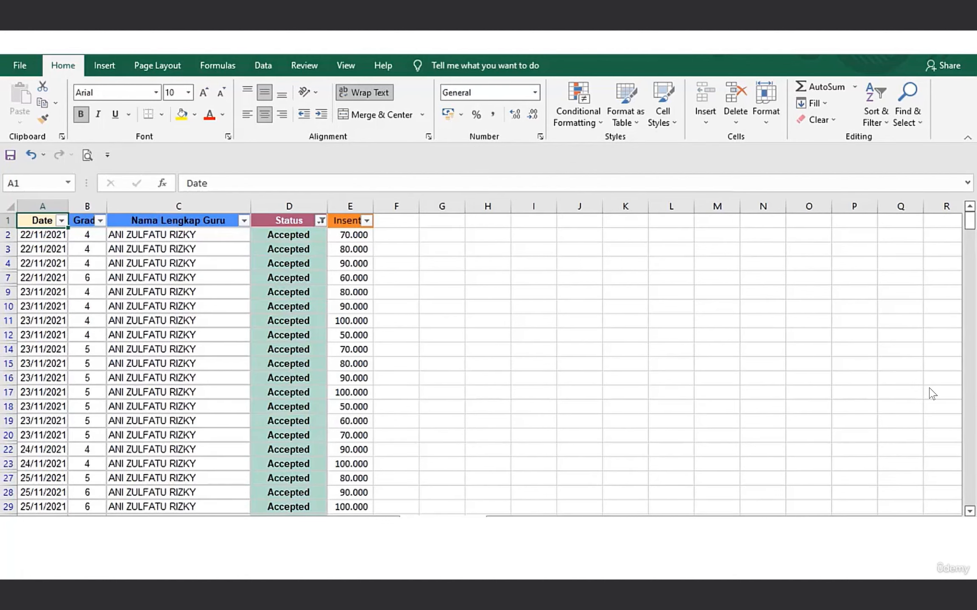
{"action": "left_click_drag", "start_coordinate": [969, 223], "coordinate": [969, 262]}
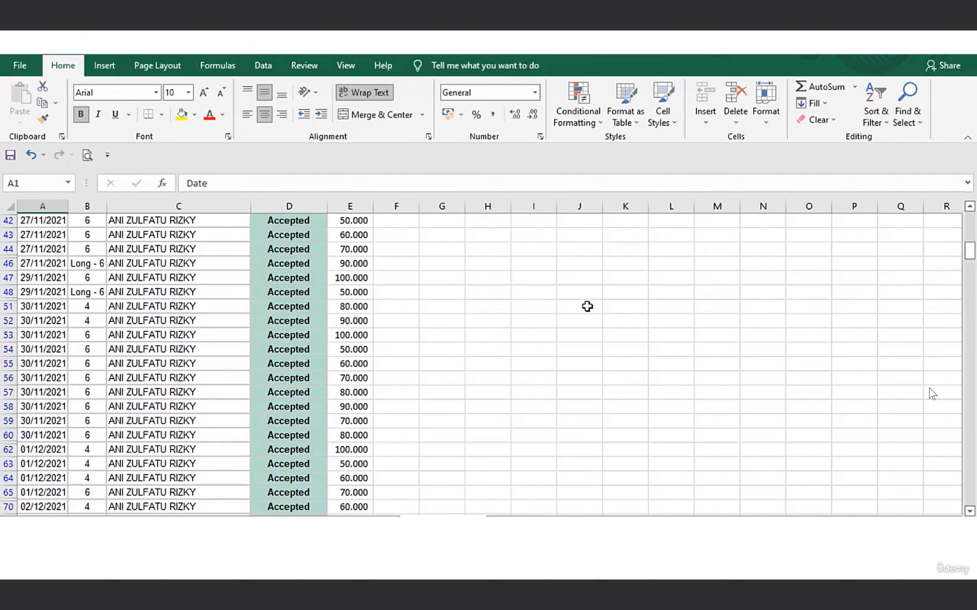
{"action": "left_click_drag", "start_coordinate": [969, 253], "coordinate": [967, 186]}
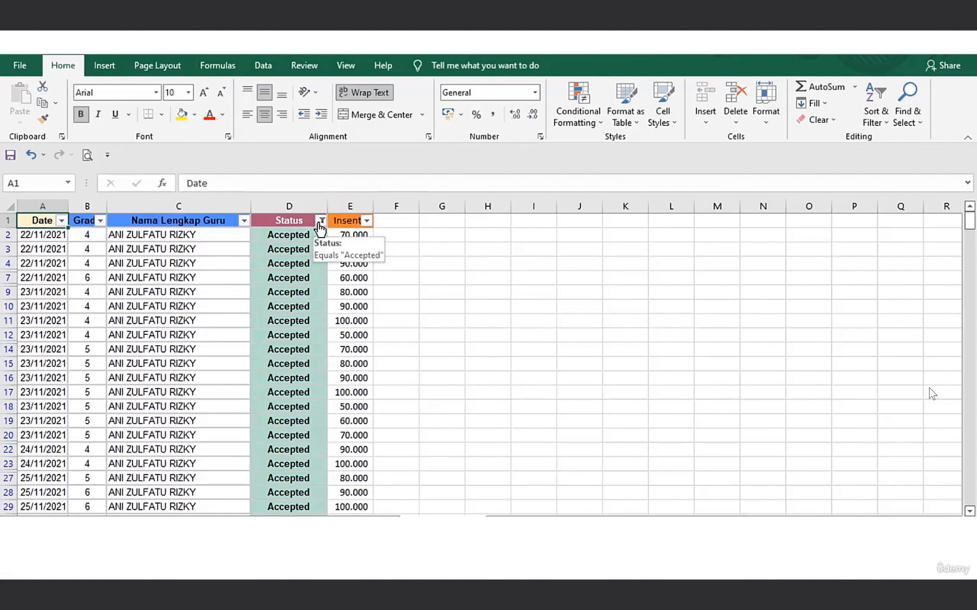
Reset the Status filter to include both Accepted and Rejected records.
{"action": "left_click", "coordinate": [321, 221]}
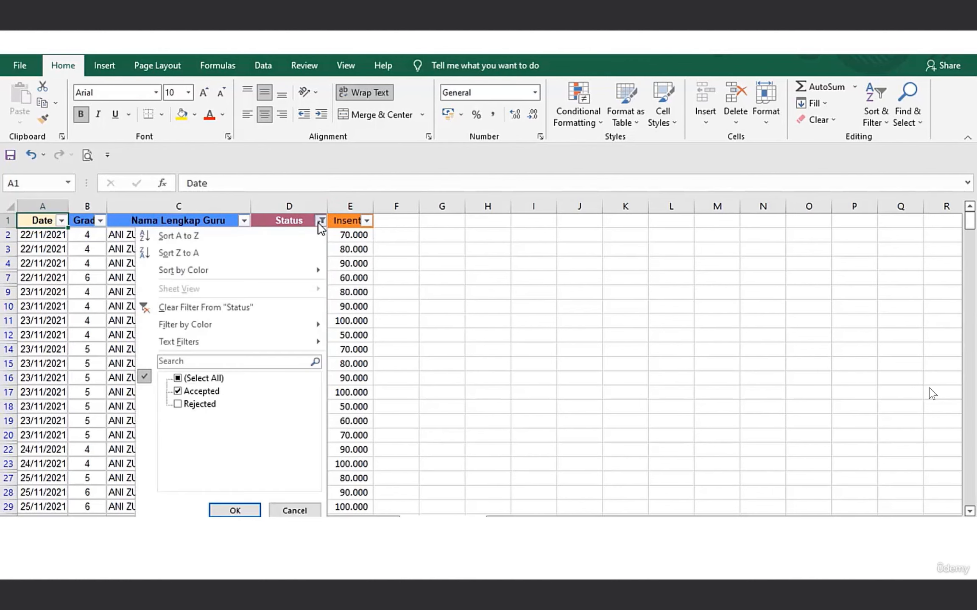
{"action": "left_click", "coordinate": [178, 378]}
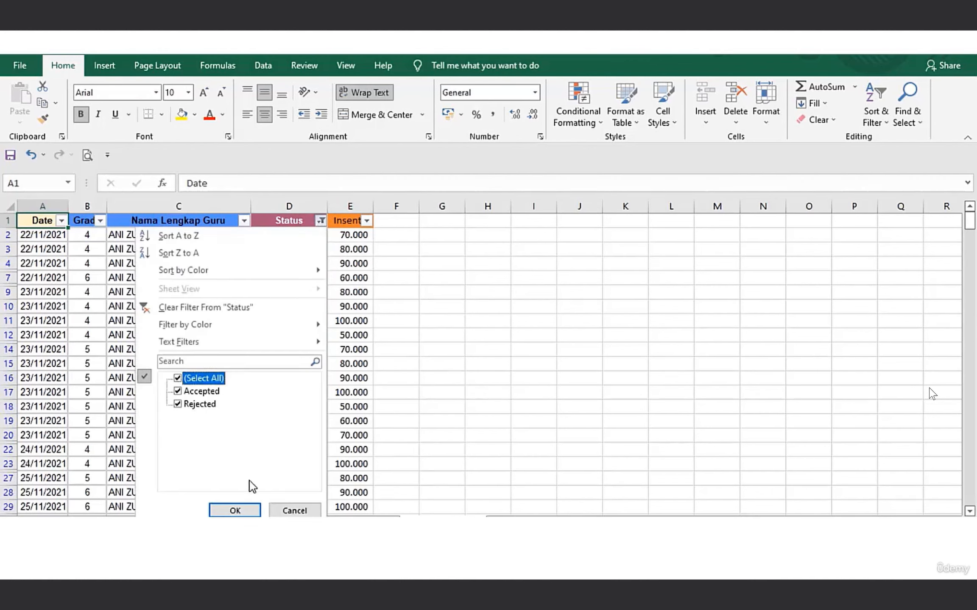
{"action": "left_click", "coordinate": [234, 510]}
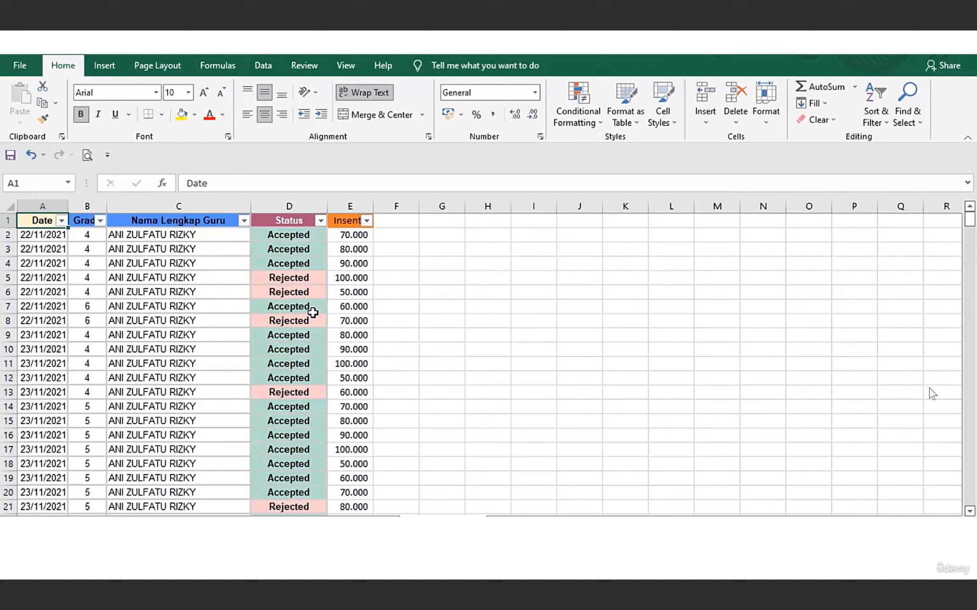
Filter the Status column by the pink cell color, and restore all its values with Select All.
{"action": "left_click", "coordinate": [321, 222]}
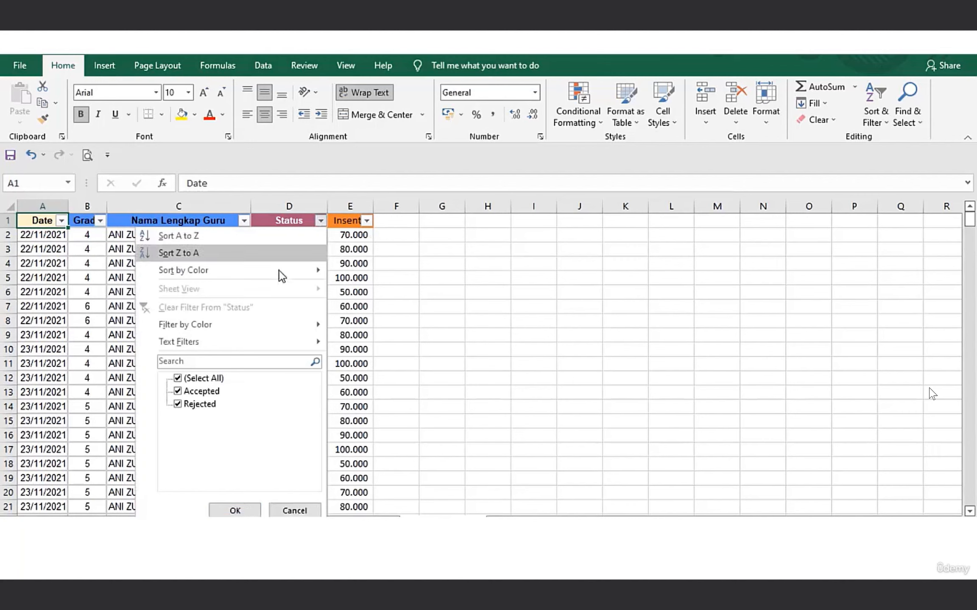
{"action": "mouse_move", "coordinate": [244, 326]}
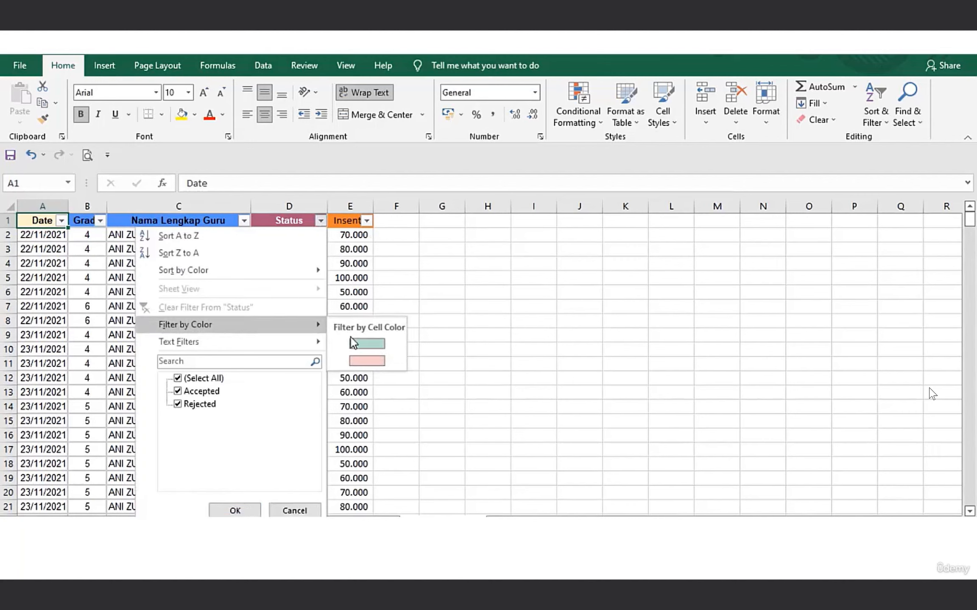
{"action": "left_click", "coordinate": [374, 361]}
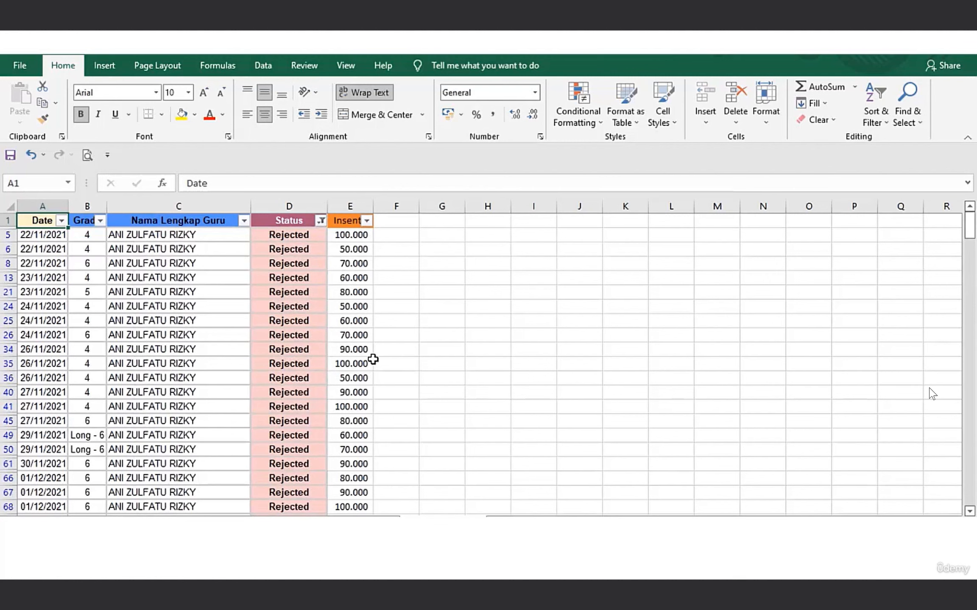
{"action": "left_click", "coordinate": [321, 221]}
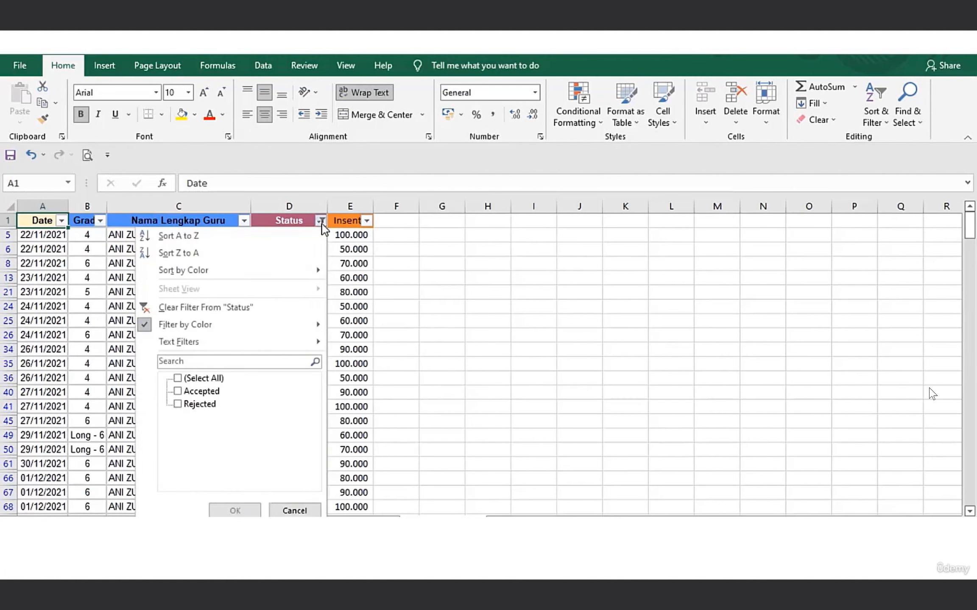
{"action": "left_click", "coordinate": [179, 378]}
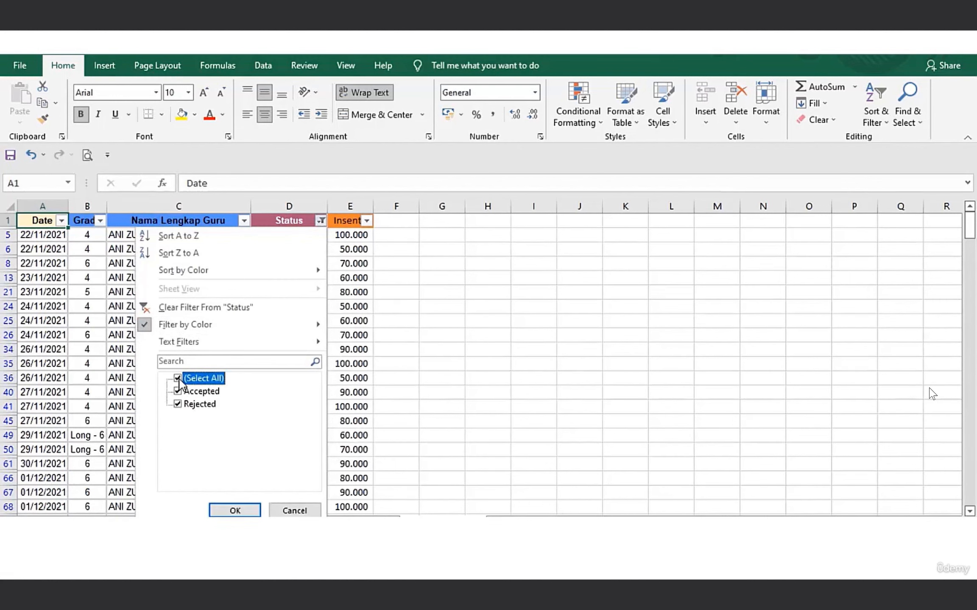
{"action": "left_click", "coordinate": [236, 510]}
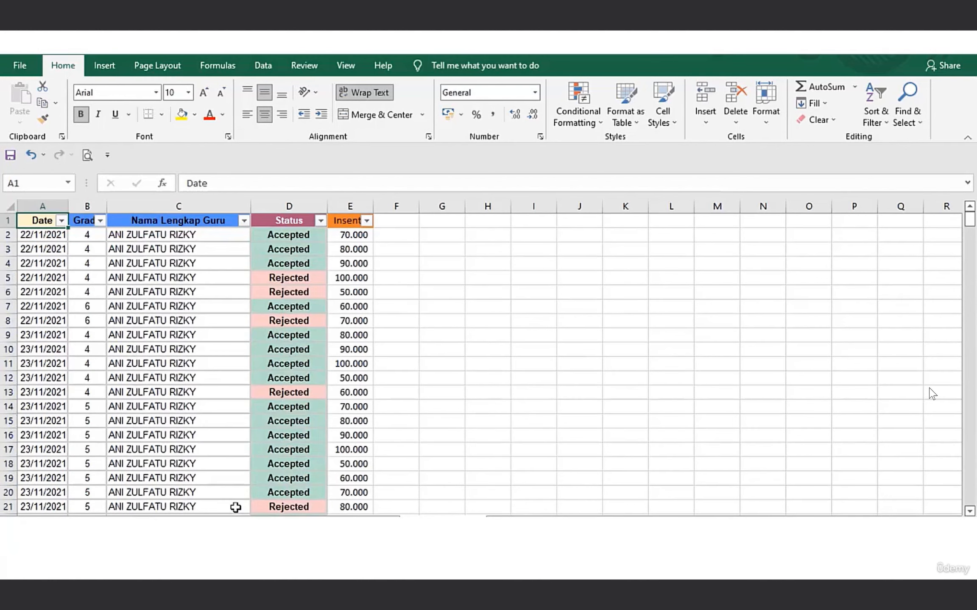
Look at the filter choices of the Status and Nama Lengkap Guru columns, closing both without changes.
{"action": "left_click", "coordinate": [321, 223]}
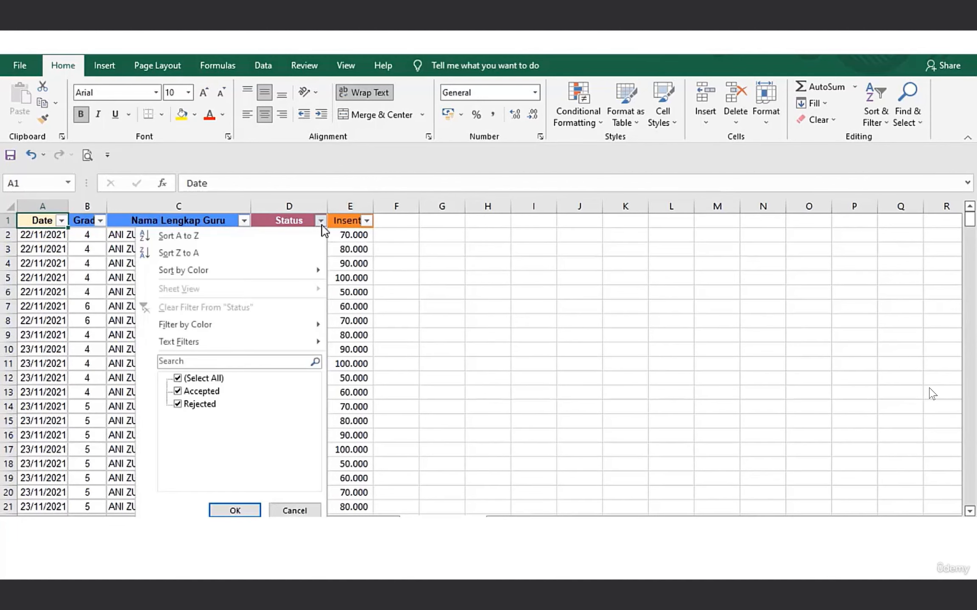
{"action": "mouse_move", "coordinate": [242, 331]}
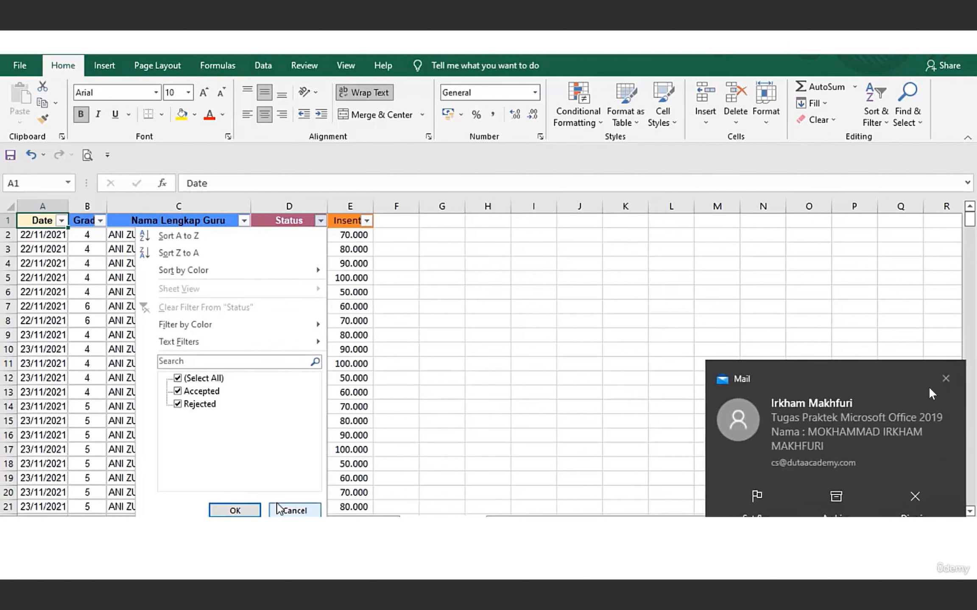
{"action": "left_click", "coordinate": [295, 512]}
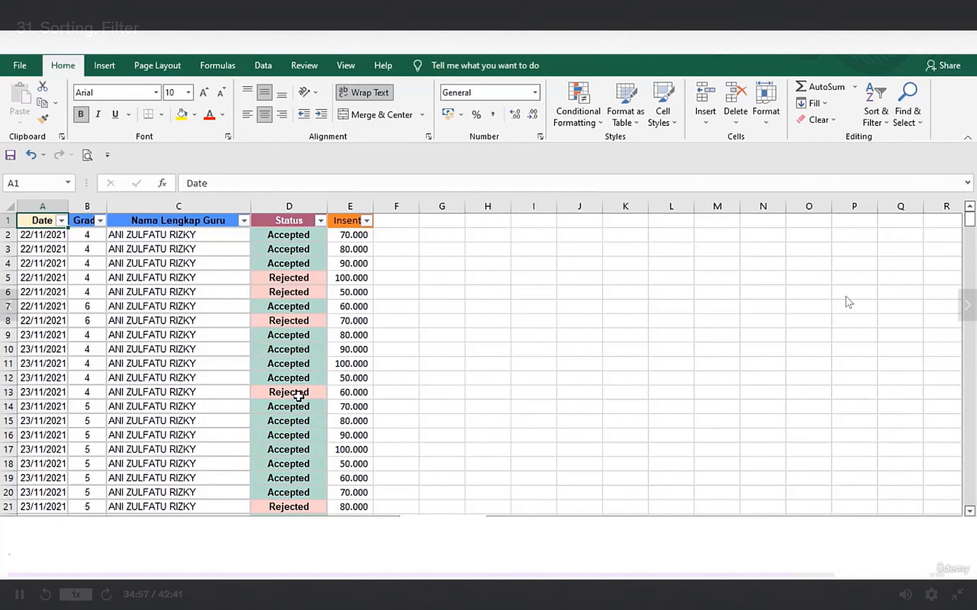
{"action": "left_click", "coordinate": [244, 222]}
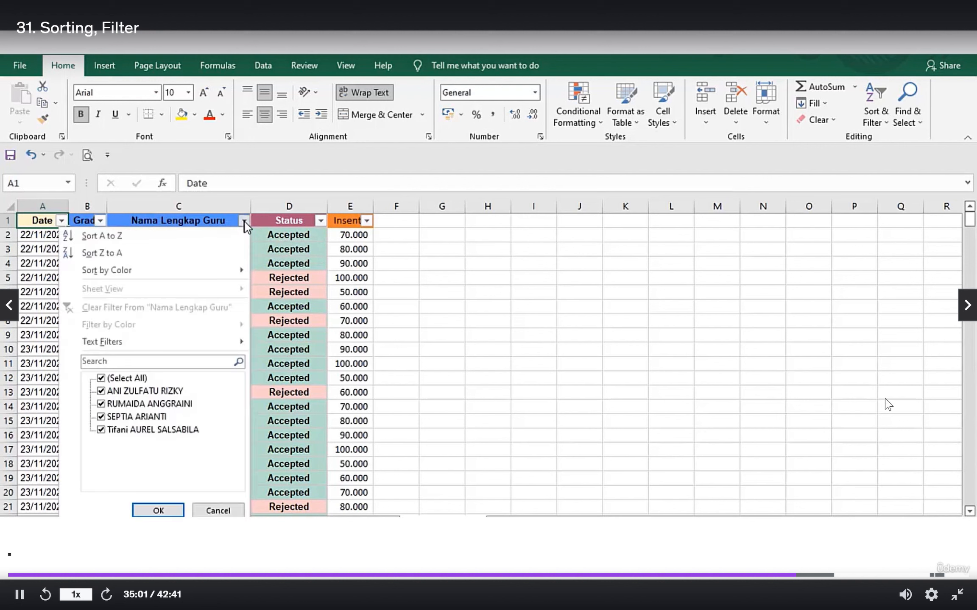
{"action": "left_click", "coordinate": [304, 221]}
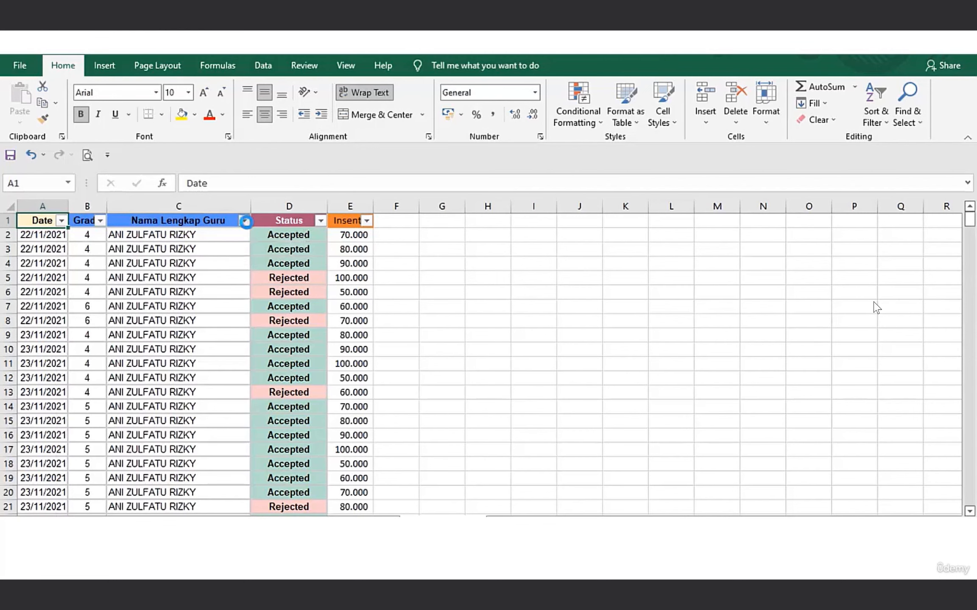
Filter the Nama Lengkap Guru column with a Contains text filter using the first listed teacher's first name, and review the rows.
{"action": "left_click", "coordinate": [246, 223]}
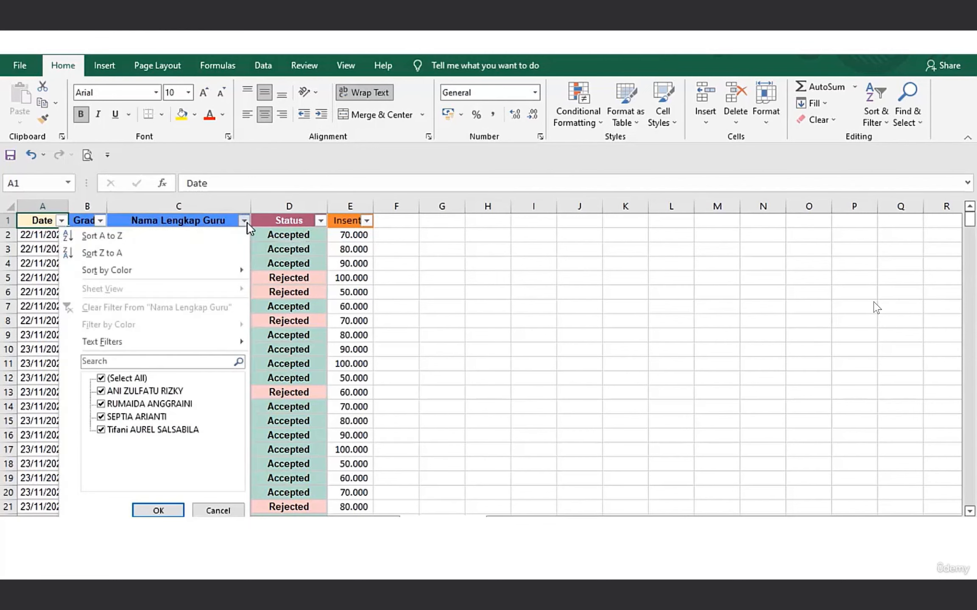
{"action": "left_click", "coordinate": [124, 381]}
{"action": "left_click", "coordinate": [124, 380]}
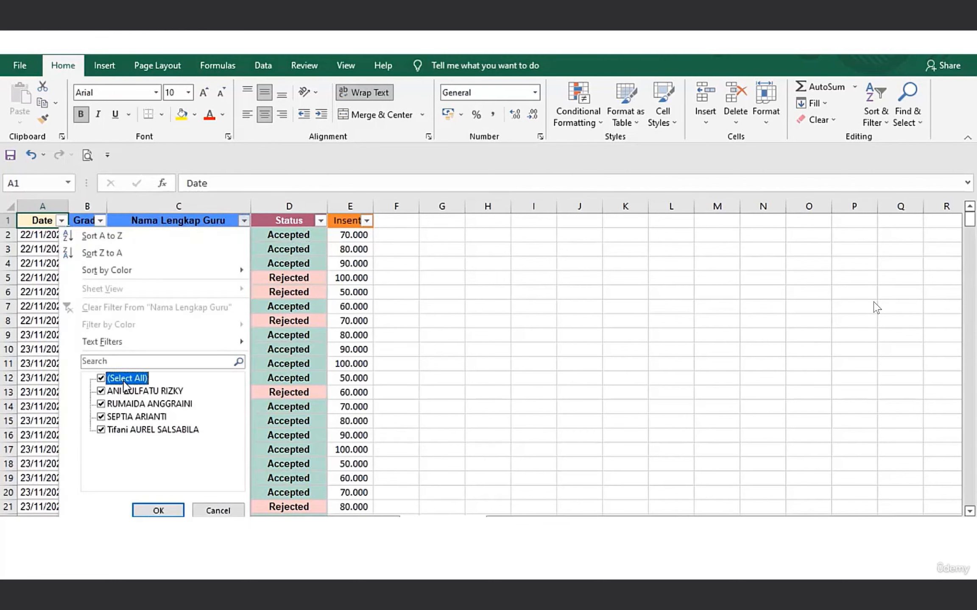
{"action": "mouse_move", "coordinate": [138, 345]}
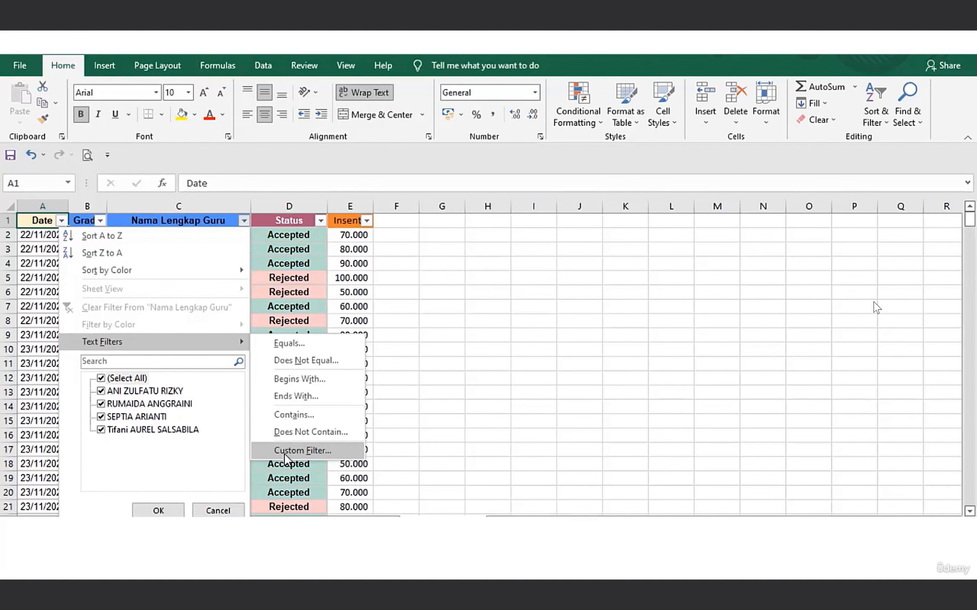
{"action": "left_click", "coordinate": [306, 414]}
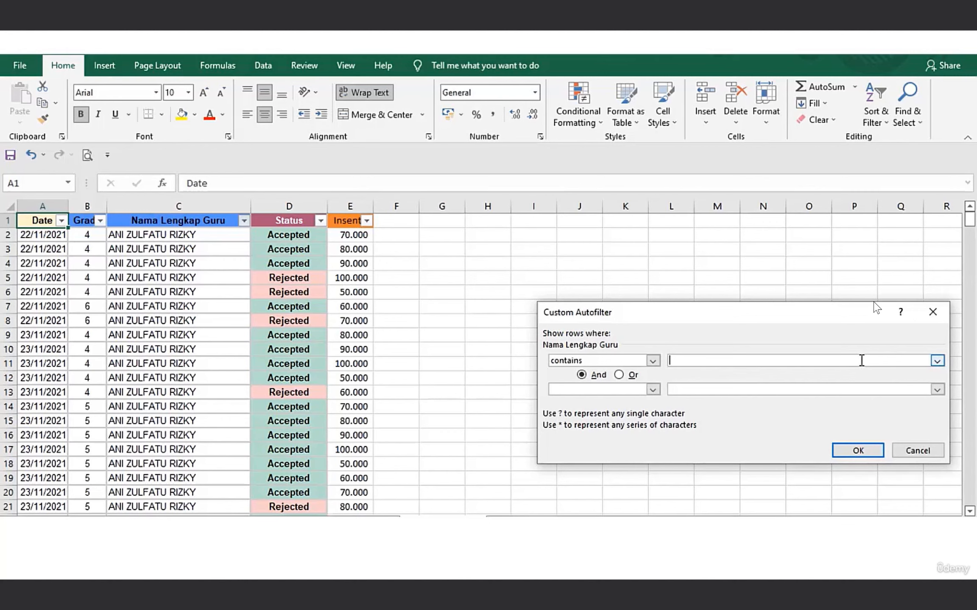
{"action": "type", "text": "AN"}
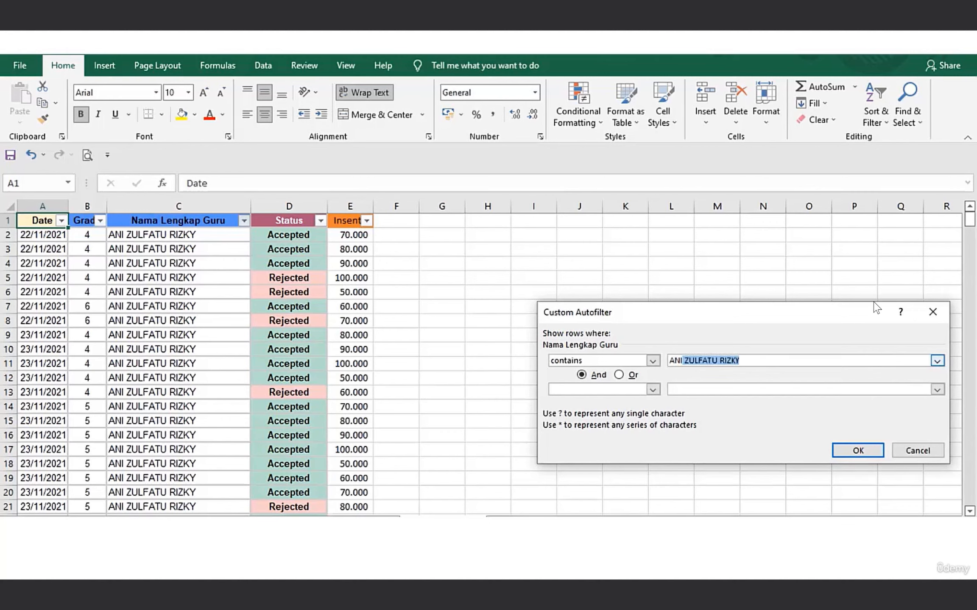
{"action": "key", "text": "Delete"}
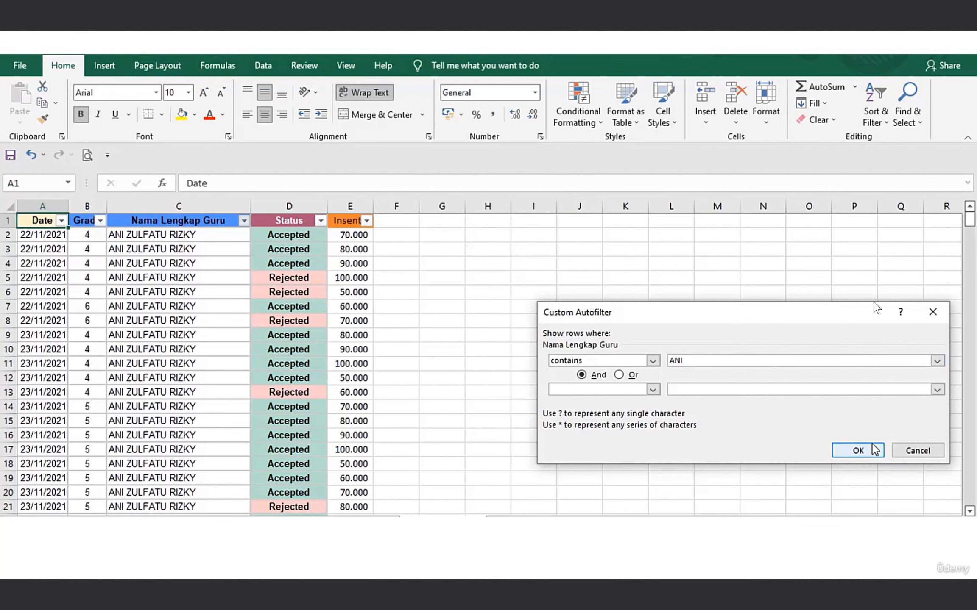
{"action": "left_click", "coordinate": [859, 451]}
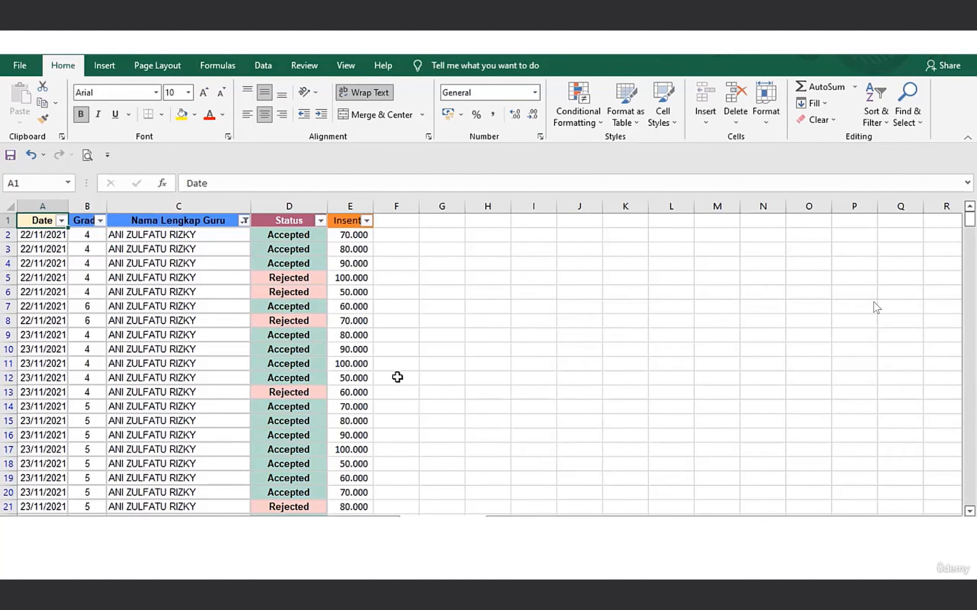
{"action": "mouse_move", "coordinate": [970, 218]}
{"action": "left_mouse_down"}
{"action": "mouse_move", "coordinate": [956, 369]}
{"action": "mouse_move", "coordinate": [960, 392]}
{"action": "mouse_move", "coordinate": [969, 217]}
{"action": "mouse_move", "coordinate": [970, 496]}
{"action": "mouse_move", "coordinate": [970, 219]}
{"action": "left_mouse_up"}
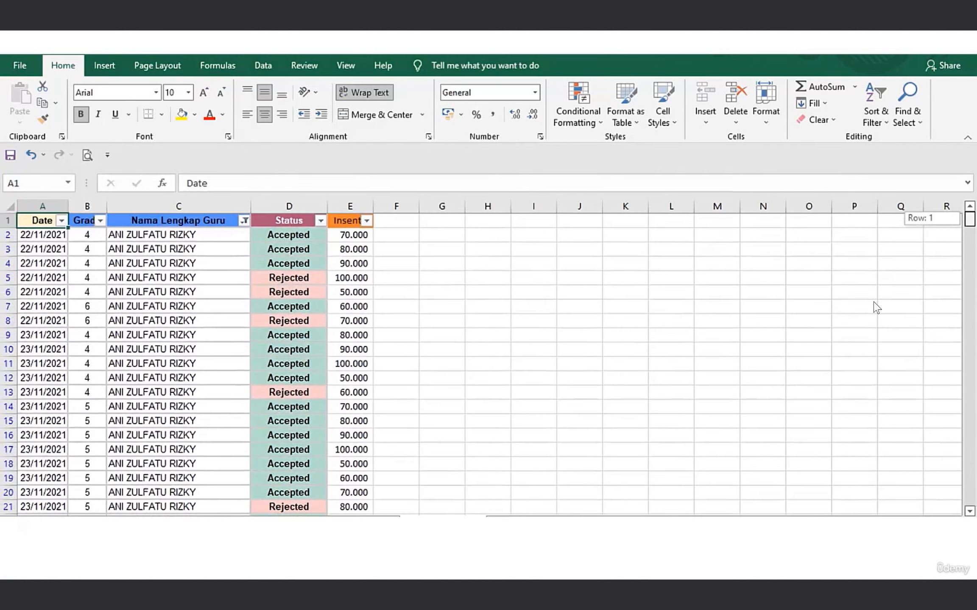
Edit the custom text filter on the Nama Lengkap Guru column and set its second condition's operator to contains.
{"action": "left_click", "coordinate": [245, 221]}
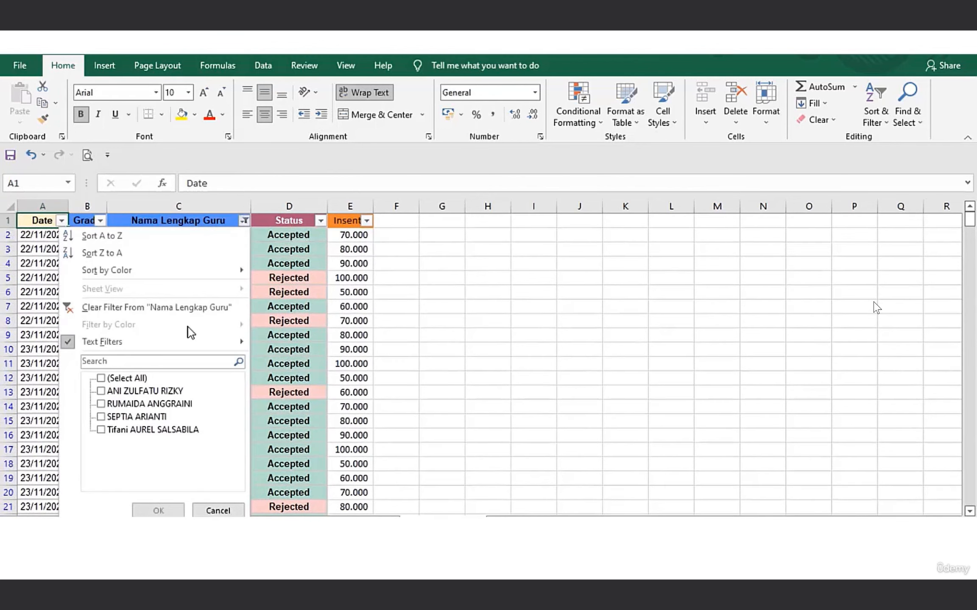
{"action": "mouse_move", "coordinate": [184, 342]}
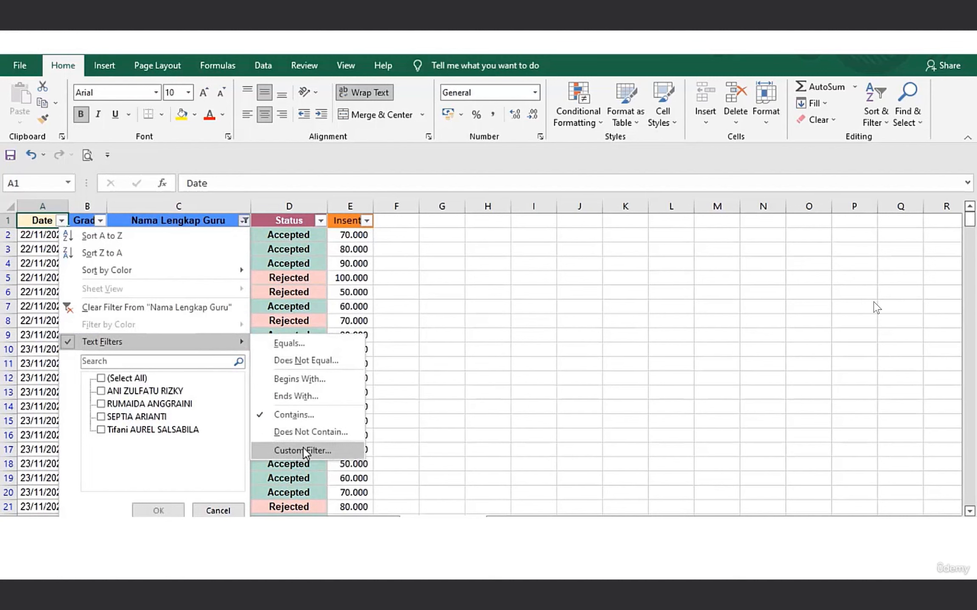
{"action": "left_click", "coordinate": [303, 449]}
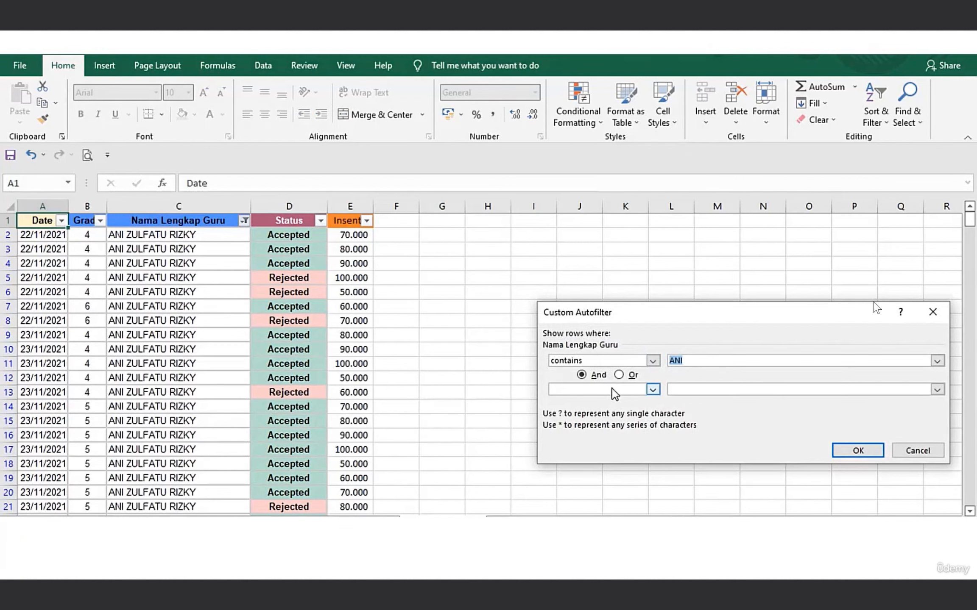
{"action": "left_click", "coordinate": [653, 390]}
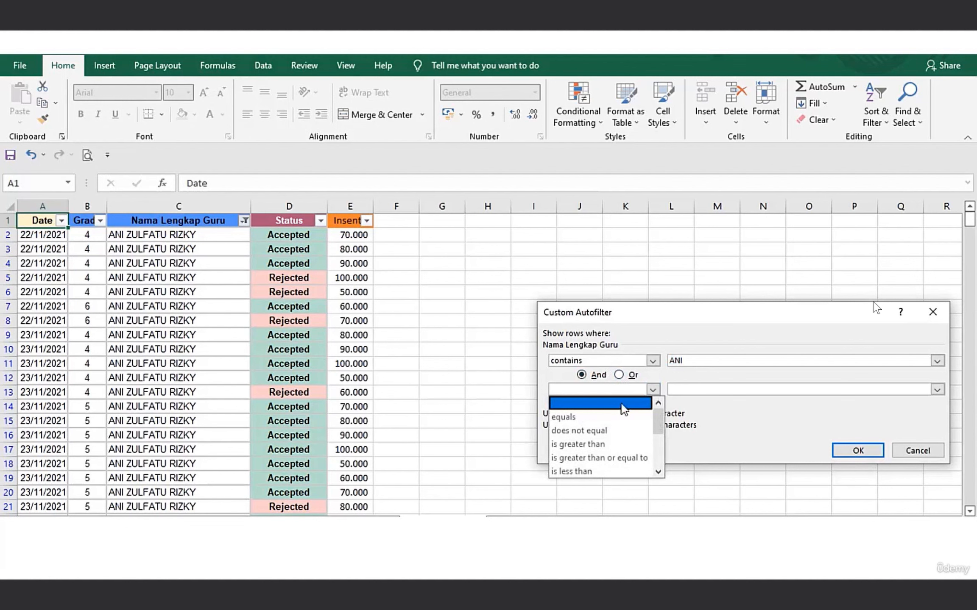
{"action": "left_click_drag", "start_coordinate": [660, 433], "coordinate": [658, 460]}
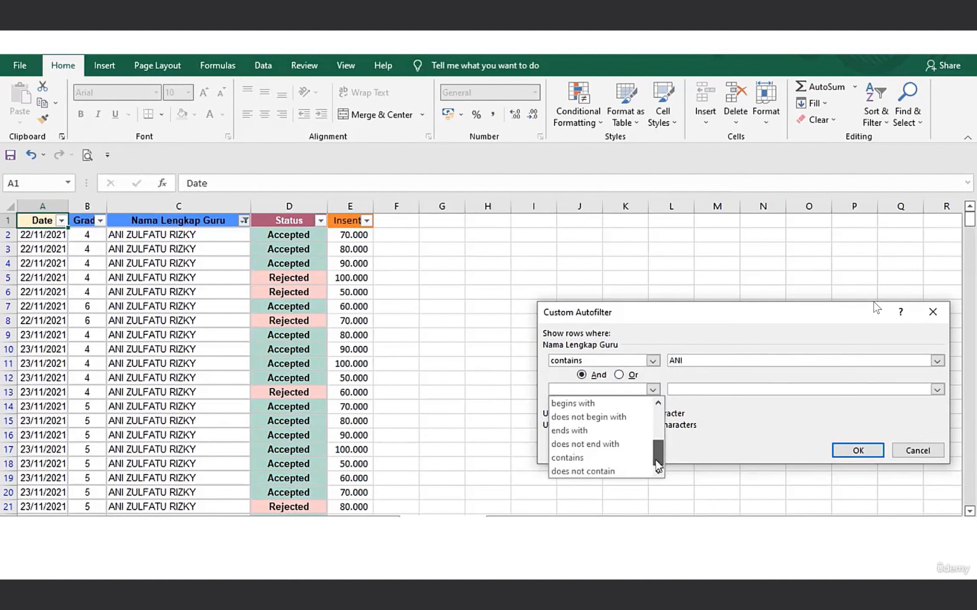
{"action": "left_click", "coordinate": [592, 457]}
Enter the third listed teacher's first name as the second condition's value, and apply the filter with both conditions joined by And.
{"action": "left_click", "coordinate": [719, 391]}
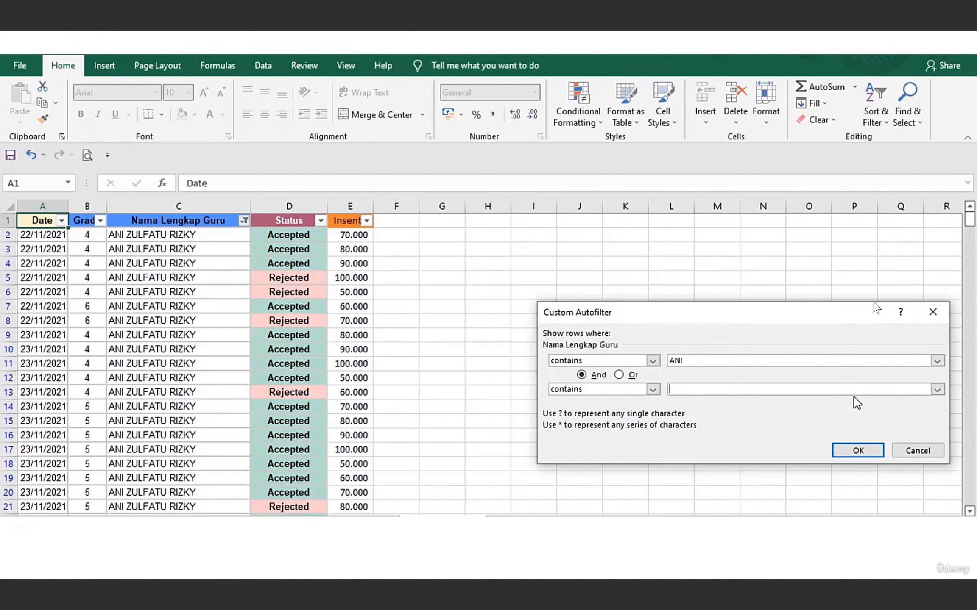
{"action": "left_click", "coordinate": [937, 389]}
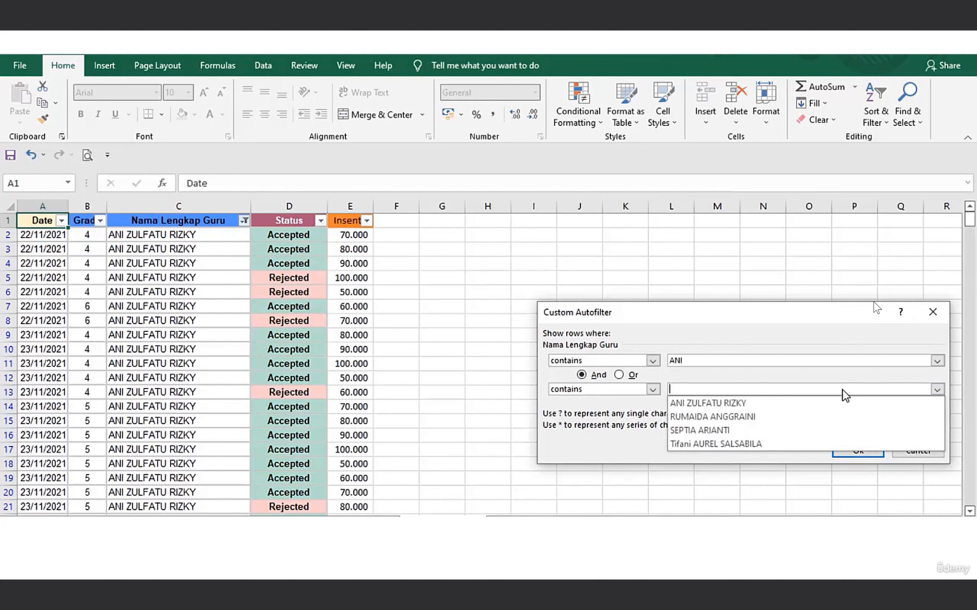
{"action": "type", "text": "SE"}
{"action": "key", "text": "BackSpace"}
{"action": "type", "text": "PTIA"}
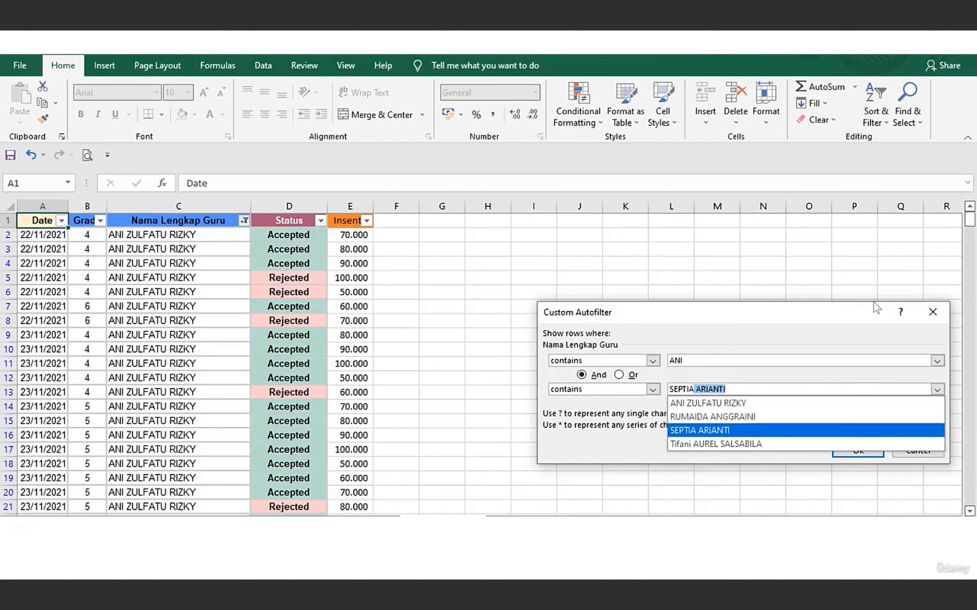
{"action": "key", "text": "BackSpace"}
{"action": "left_click", "coordinate": [629, 456]}
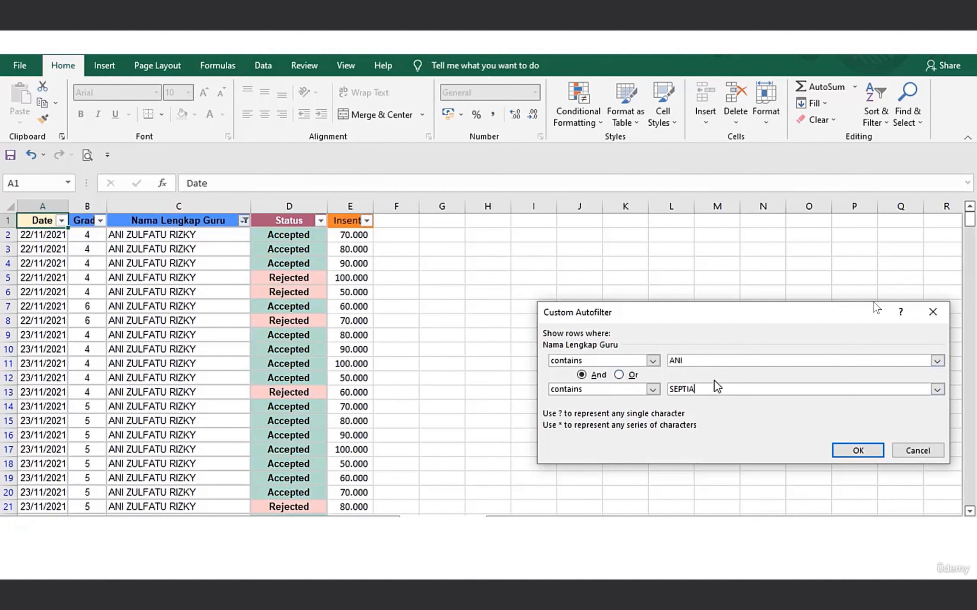
{"action": "left_click", "coordinate": [618, 375]}
{"action": "left_click", "coordinate": [580, 375]}
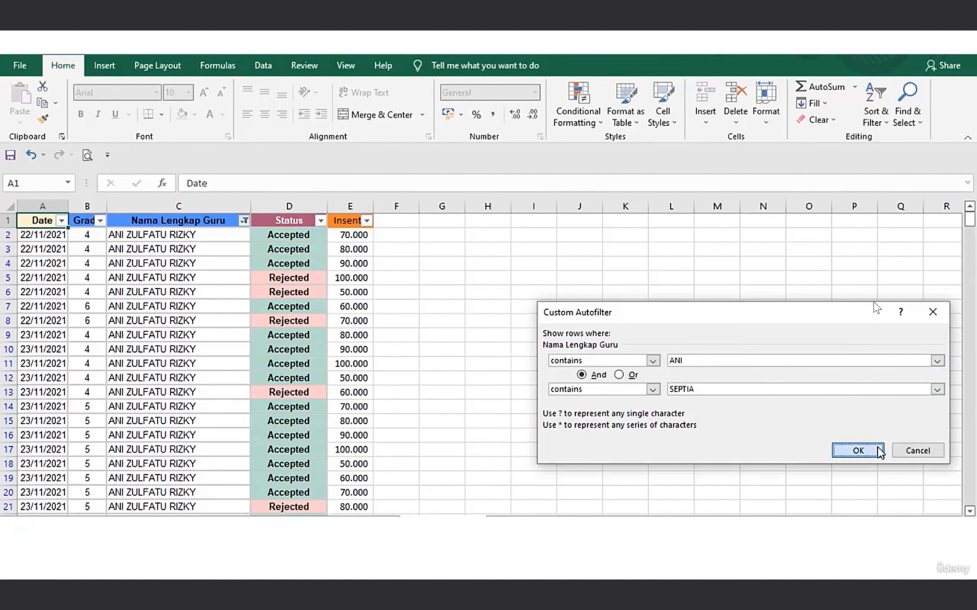
{"action": "left_click", "coordinate": [878, 450]}
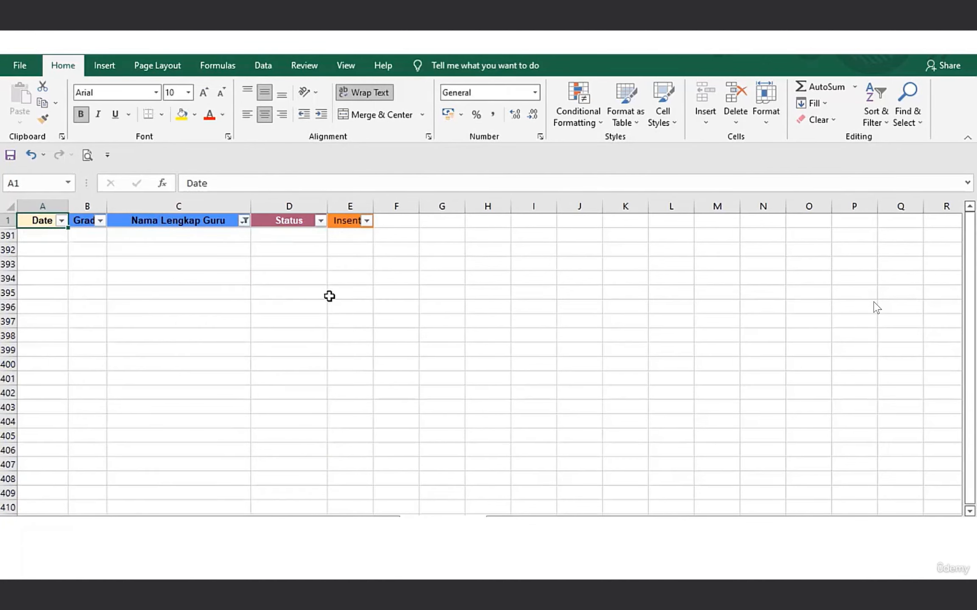
Change the custom filter on Nama Lengkap Guru to join its two contains conditions with Or, and review the filtered rows.
{"action": "left_click", "coordinate": [245, 221]}
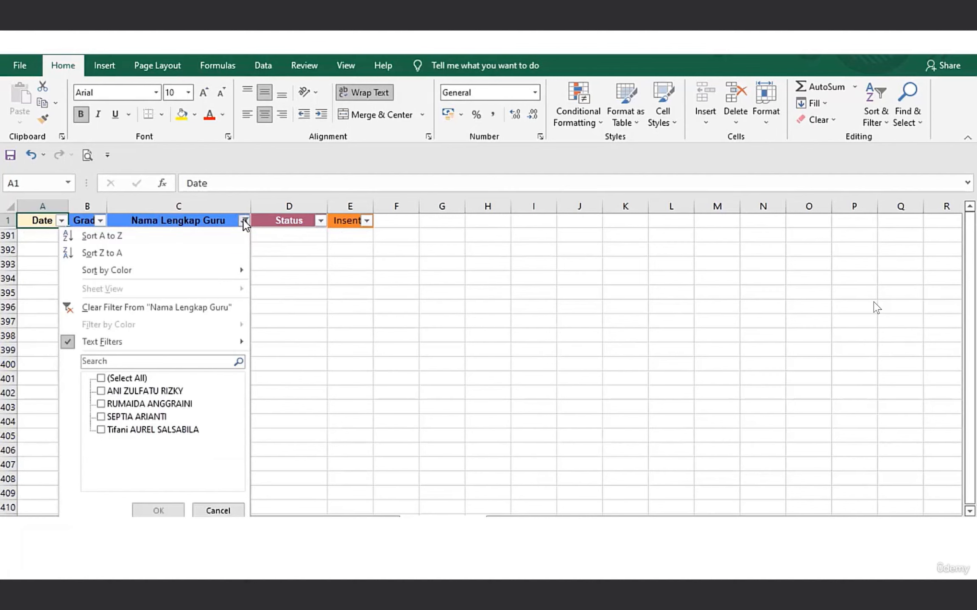
{"action": "mouse_move", "coordinate": [181, 341]}
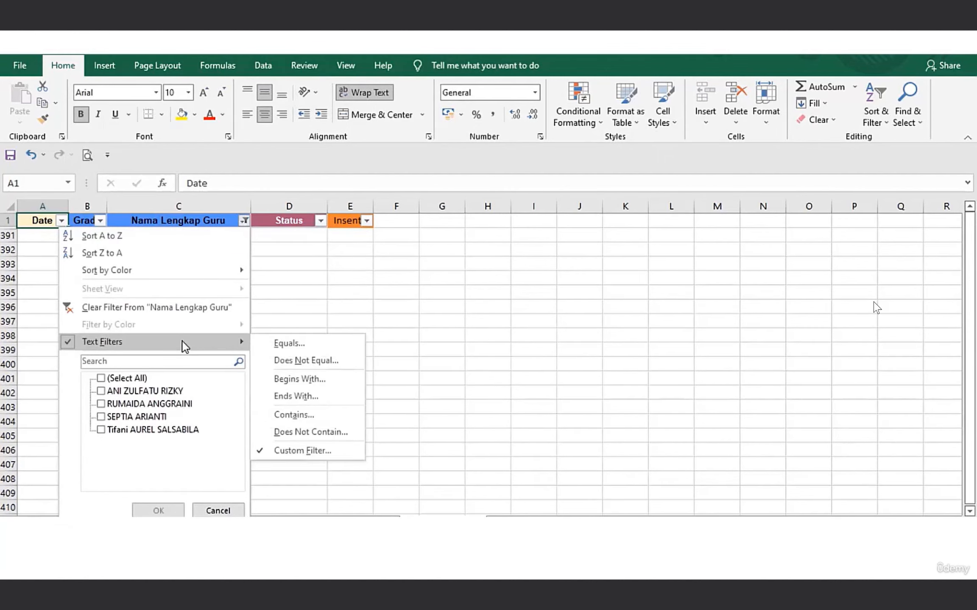
{"action": "left_click", "coordinate": [322, 451]}
{"action": "left_click", "coordinate": [626, 377]}
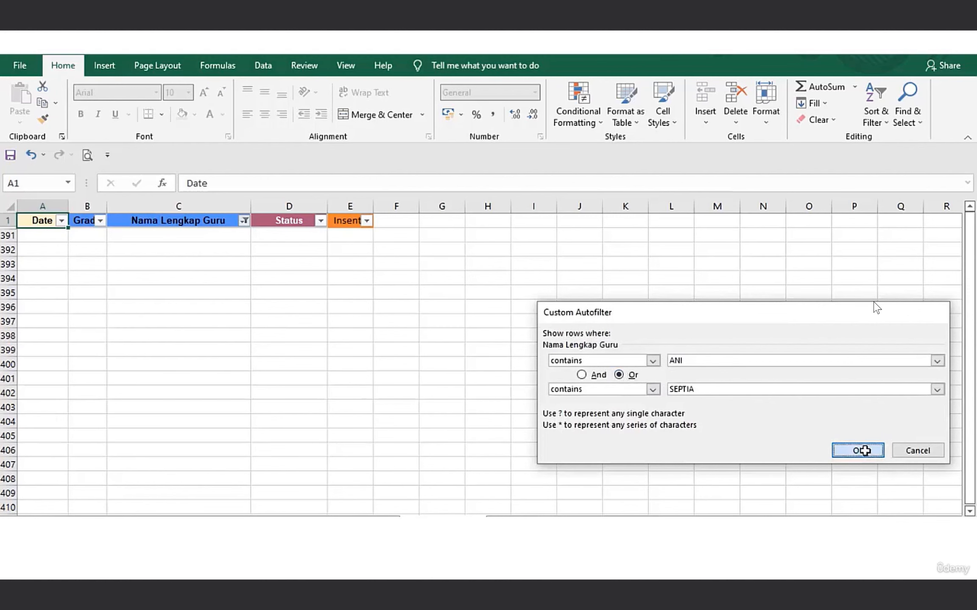
{"action": "left_click", "coordinate": [865, 451]}
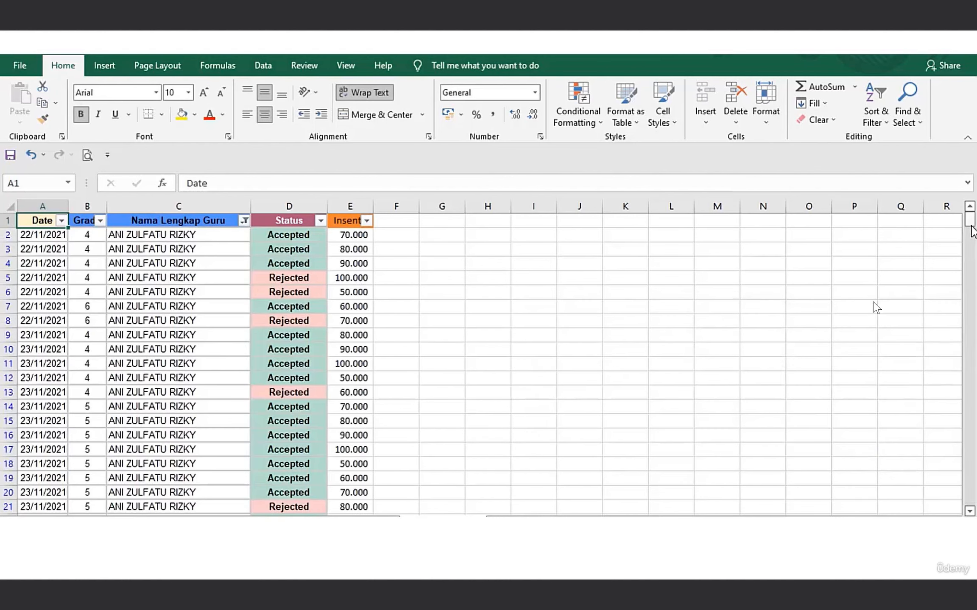
{"action": "mouse_move", "coordinate": [970, 227]}
{"action": "left_mouse_down"}
{"action": "mouse_move", "coordinate": [970, 498]}
{"action": "mouse_move", "coordinate": [970, 218]}
{"action": "left_mouse_up"}
Restore all teachers in the Nama Lengkap Guru filter with Select All.
{"action": "left_click", "coordinate": [245, 221]}
{"action": "left_click", "coordinate": [101, 378]}
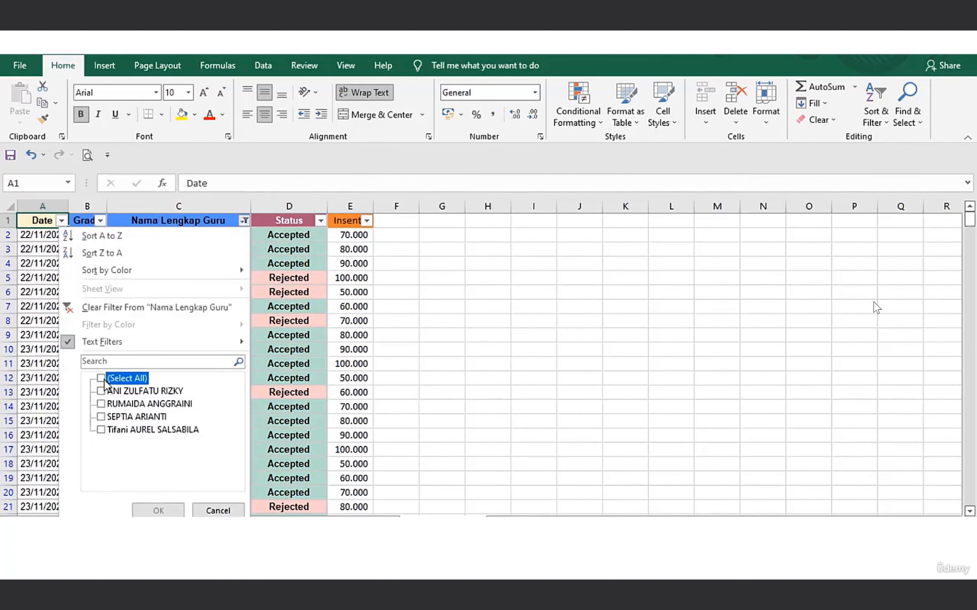
{"action": "left_click", "coordinate": [164, 511]}
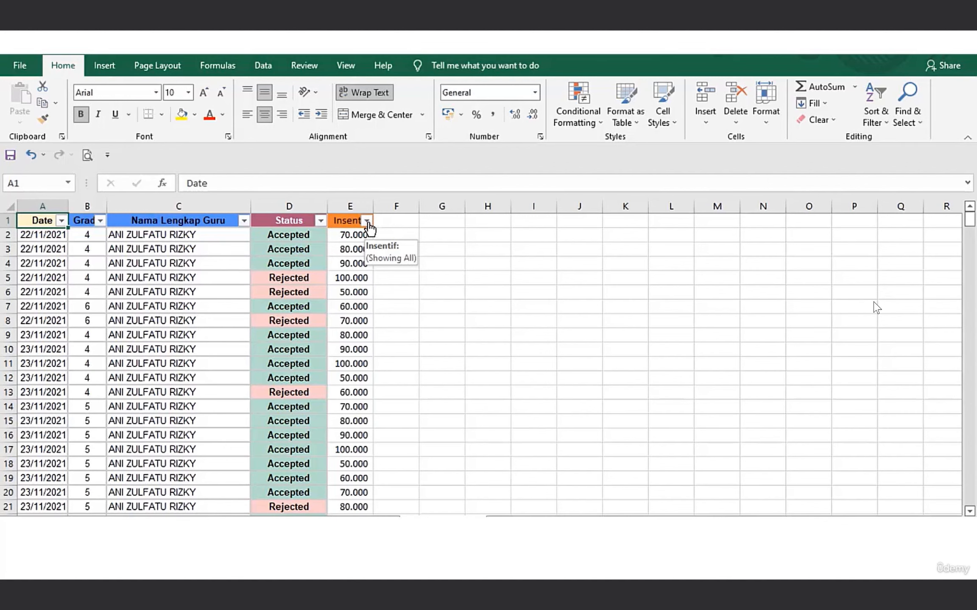
Start a Greater Than number filter on the Insentif column and set its value to 70.000.
{"action": "left_click", "coordinate": [367, 222]}
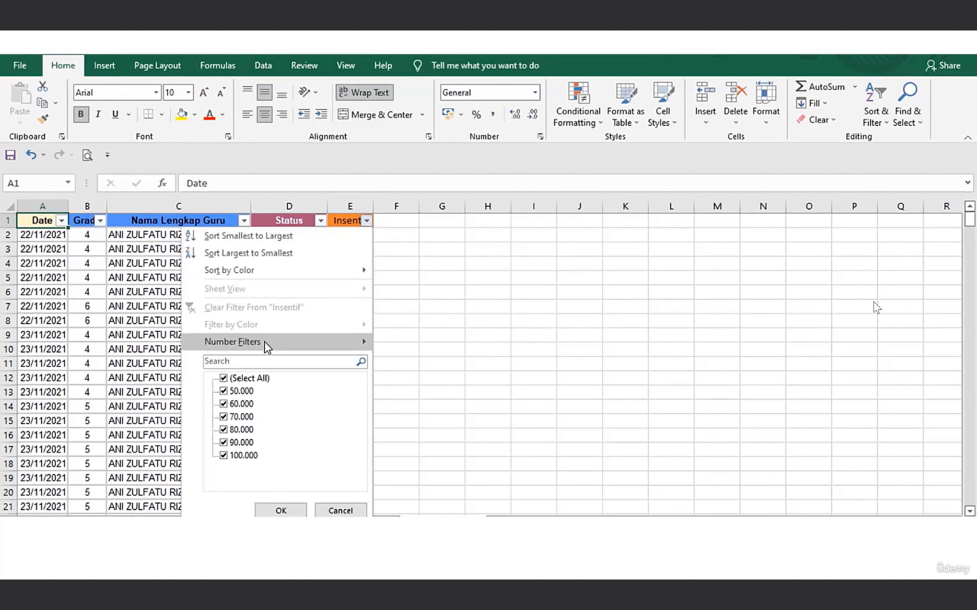
{"action": "mouse_move", "coordinate": [264, 345]}
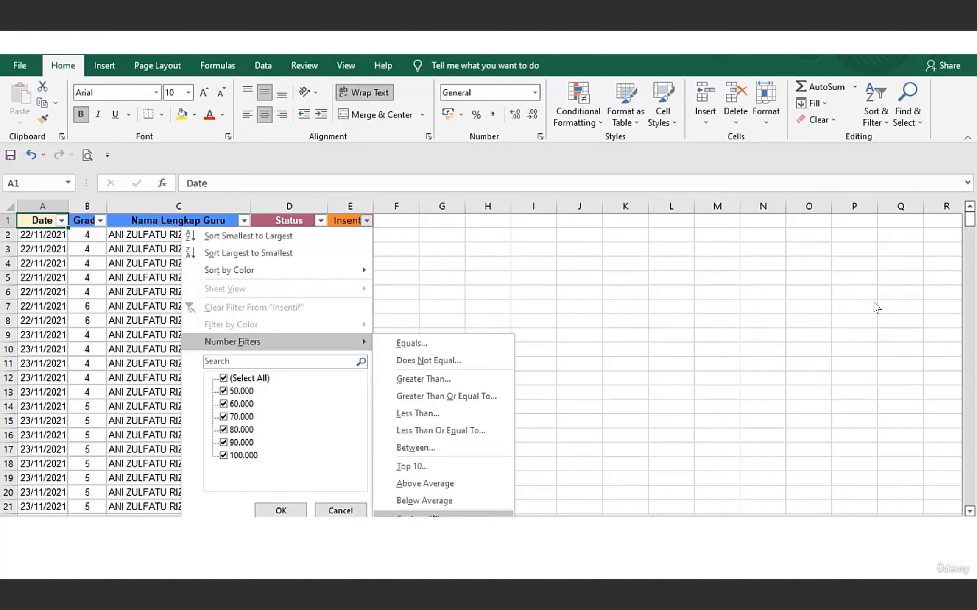
{"action": "left_click", "coordinate": [454, 378]}
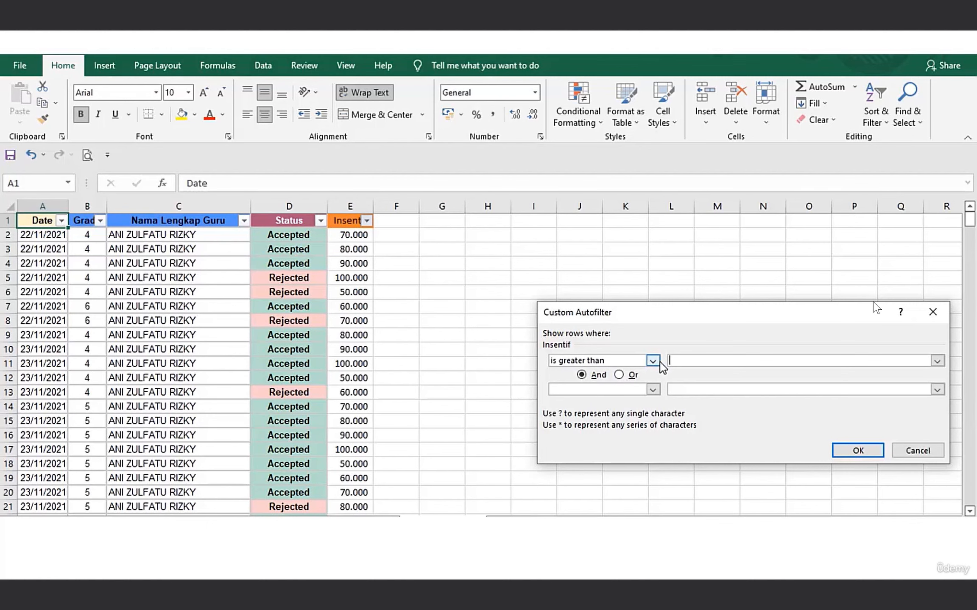
{"action": "left_click", "coordinate": [937, 361]}
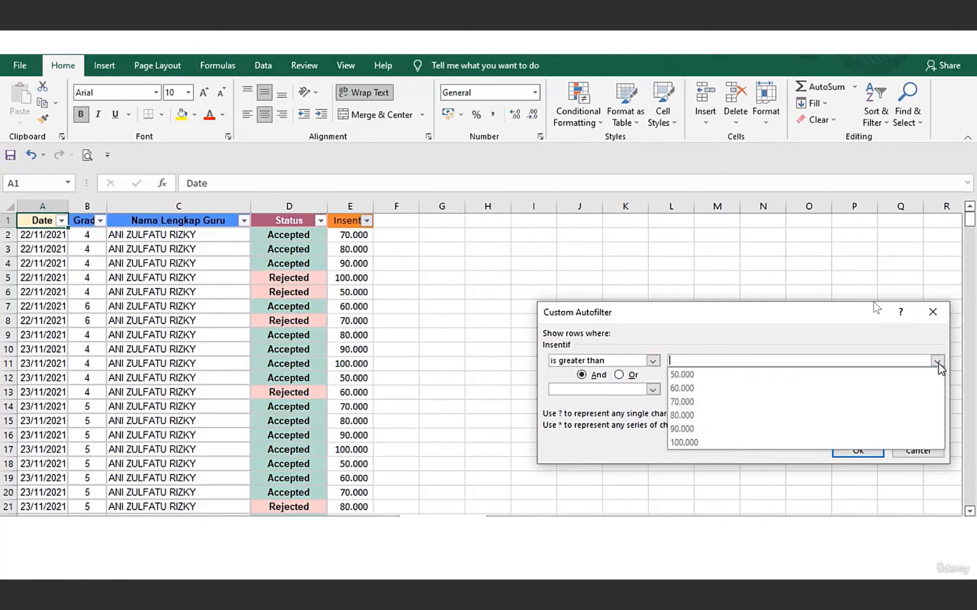
{"action": "left_click", "coordinate": [828, 403]}
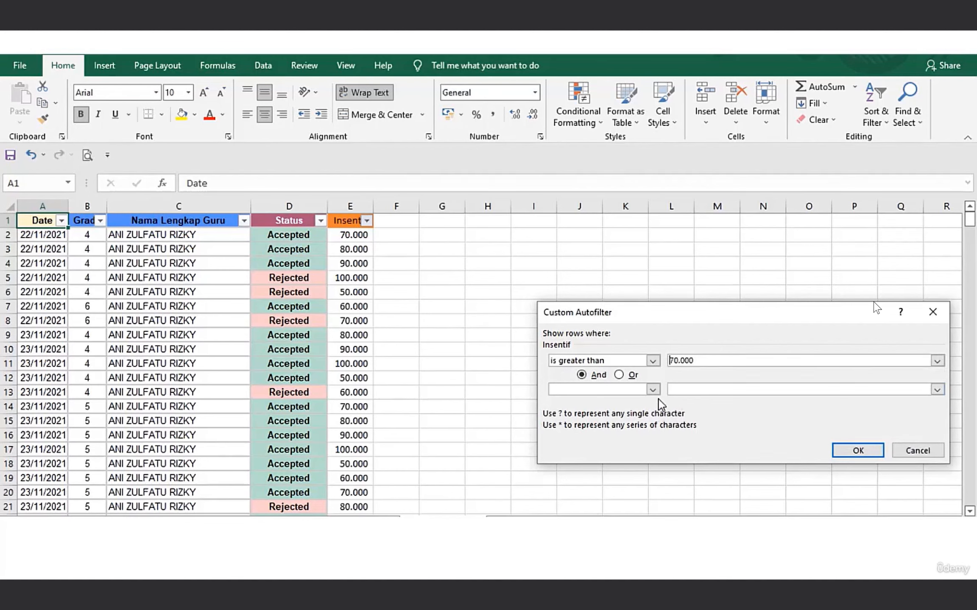
Add an And condition of is less than 100.000 to the Insentif filter, apply it, and review the filtered rows.
{"action": "left_click", "coordinate": [653, 388]}
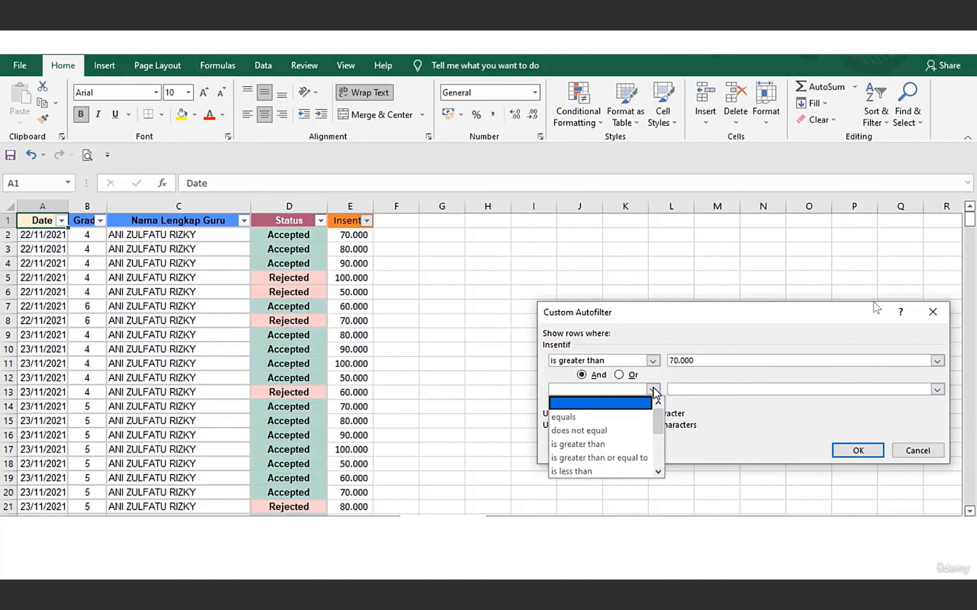
{"action": "left_click", "coordinate": [614, 472]}
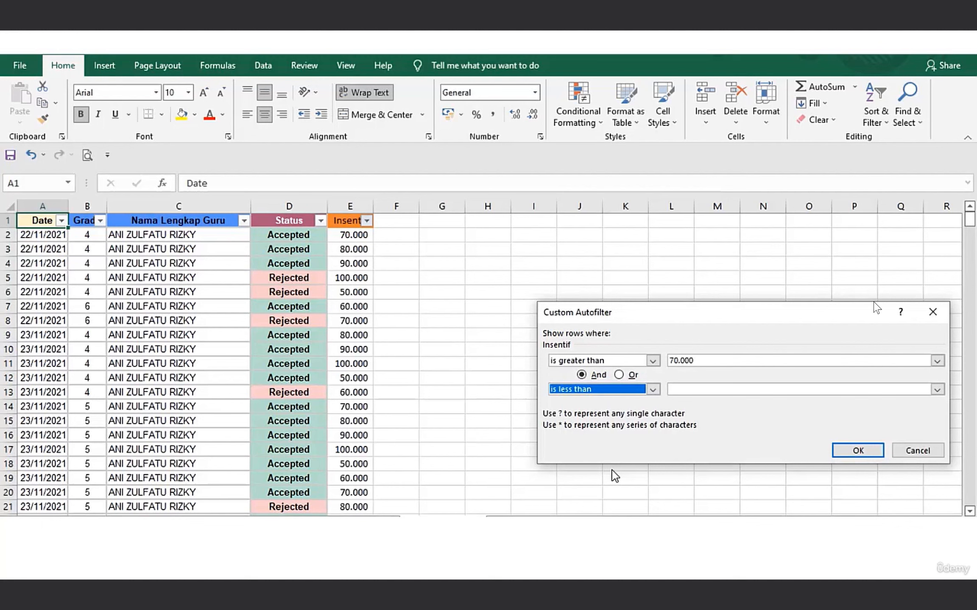
{"action": "left_click", "coordinate": [937, 390]}
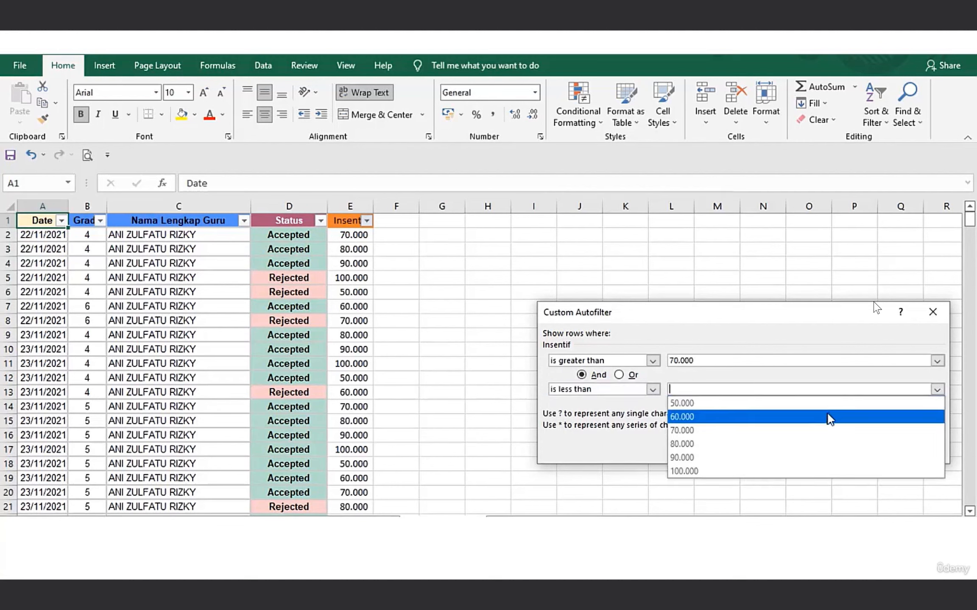
{"action": "left_click", "coordinate": [780, 469]}
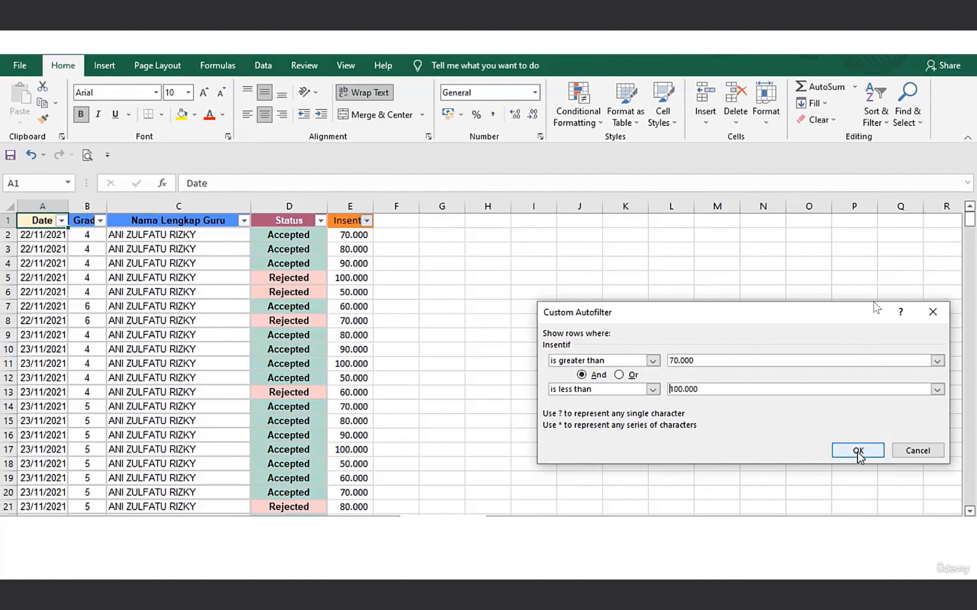
{"action": "left_click", "coordinate": [943, 365]}
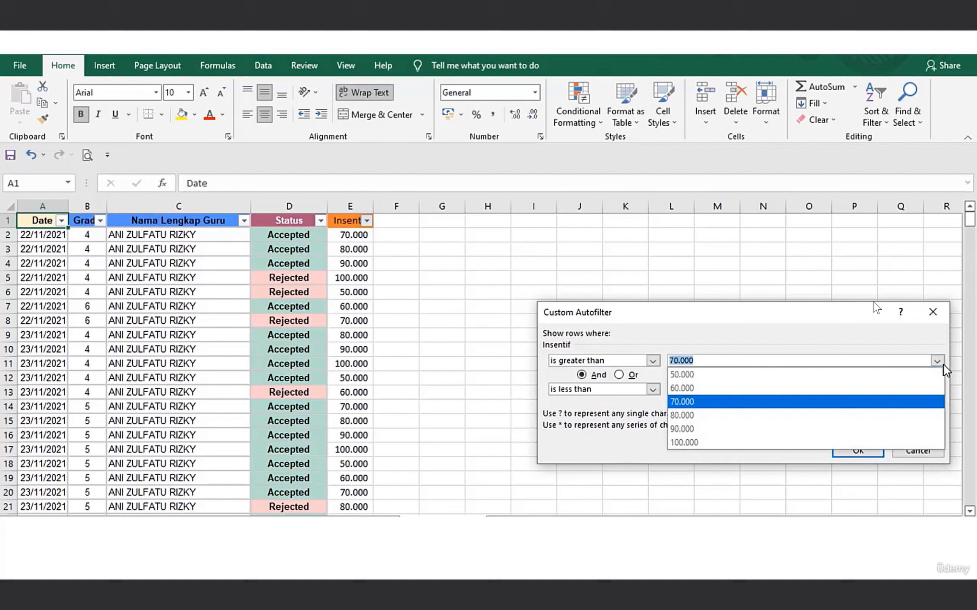
{"action": "left_click", "coordinate": [765, 460]}
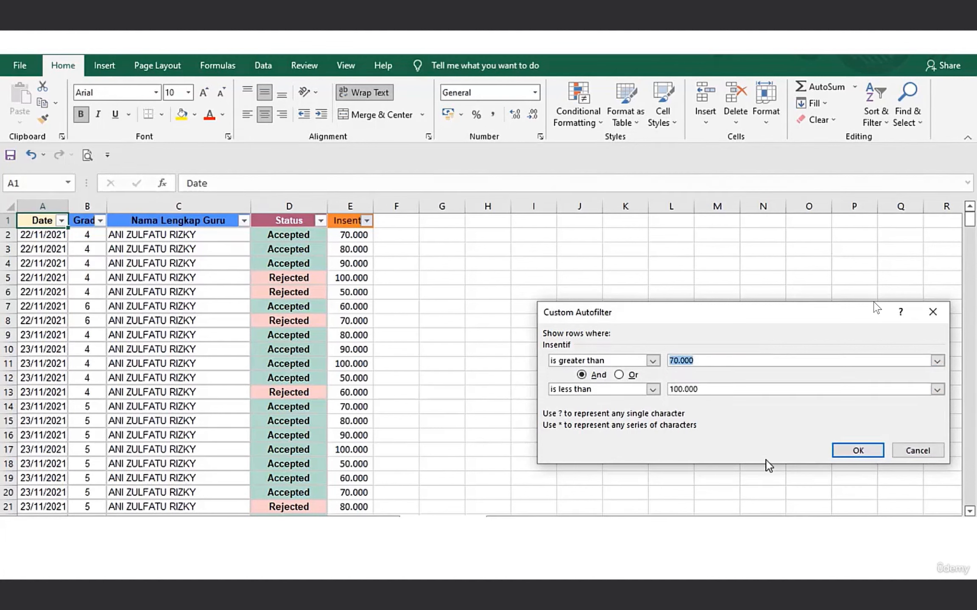
{"action": "left_click", "coordinate": [857, 451]}
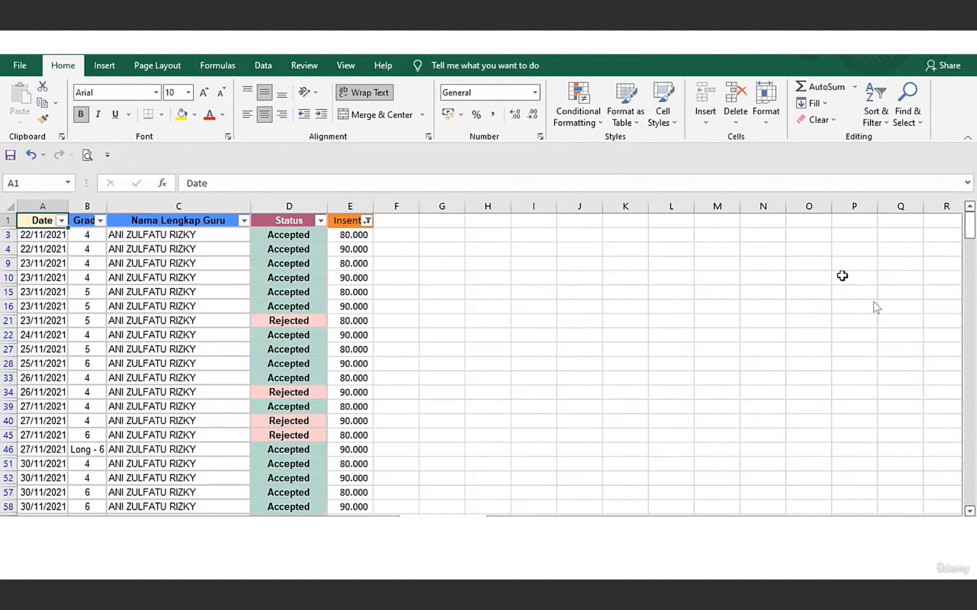
{"action": "mouse_move", "coordinate": [970, 220]}
{"action": "left_mouse_down"}
{"action": "mouse_move", "coordinate": [970, 488]}
{"action": "mouse_move", "coordinate": [970, 224]}
{"action": "left_mouse_up"}
Restore all values in the Insentif filter with Select All, and undo that restoration.
{"action": "left_click", "coordinate": [366, 221]}
{"action": "left_click", "coordinate": [224, 380]}
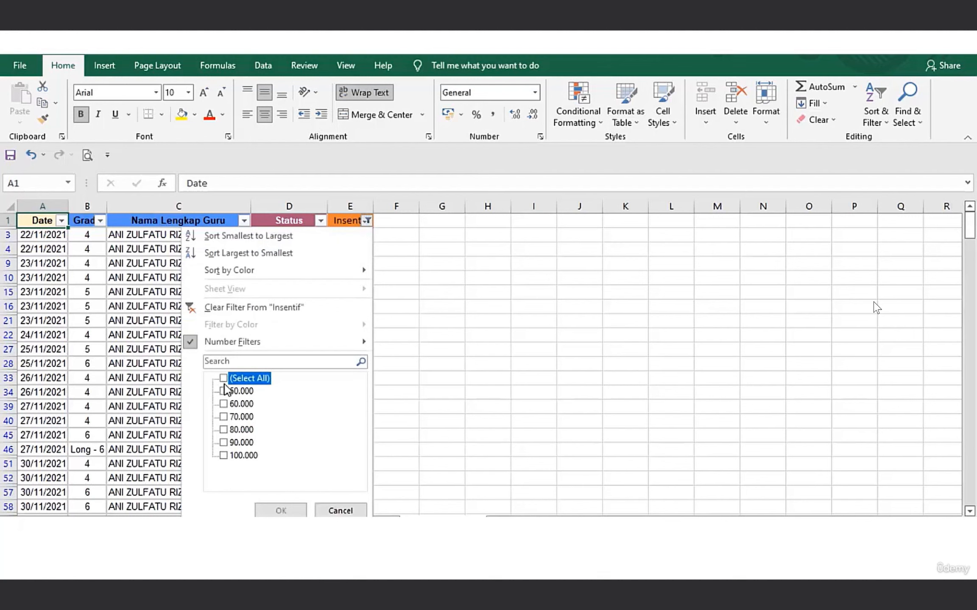
{"action": "left_click", "coordinate": [224, 379]}
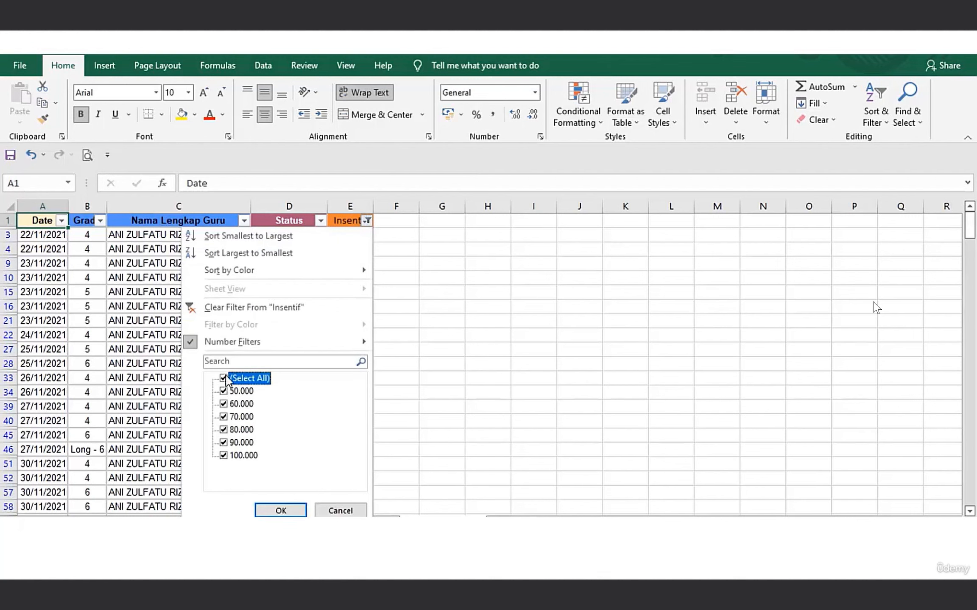
{"action": "left_click", "coordinate": [280, 511]}
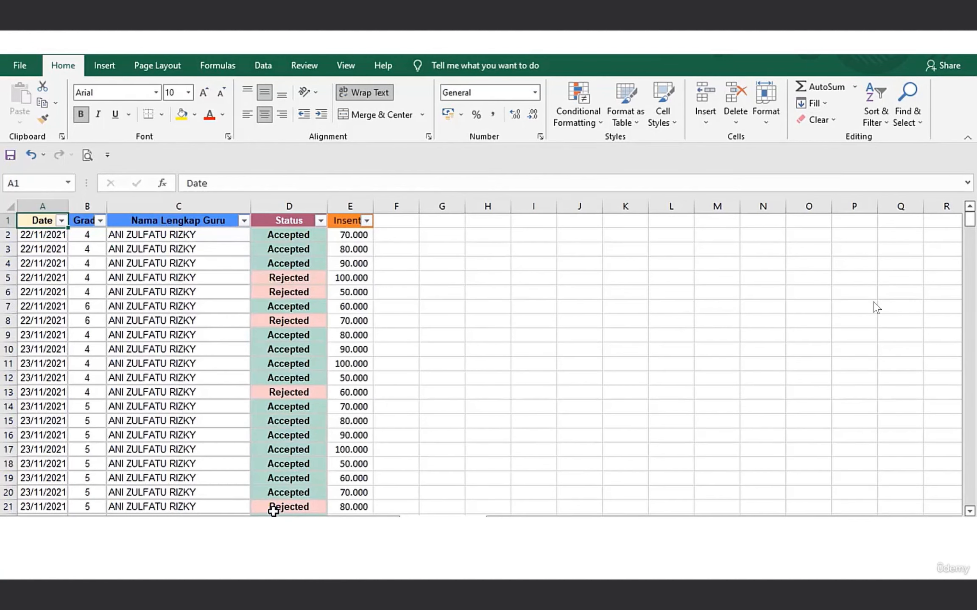
{"action": "left_click", "coordinate": [32, 156]}
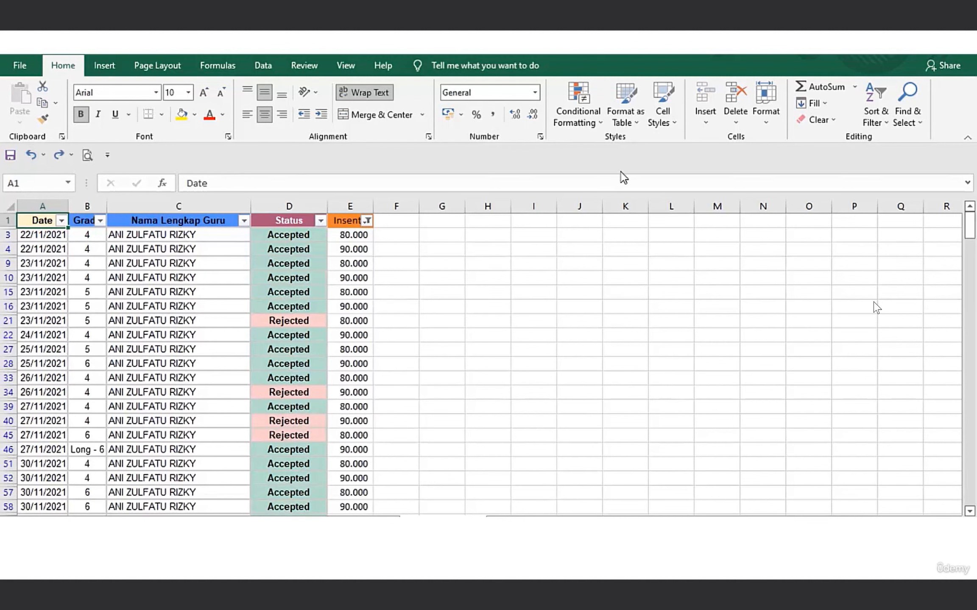
Clear the active Insentif filter with the sheet-wide Clear command, and check the sort and filter options.
{"action": "left_click", "coordinate": [875, 98]}
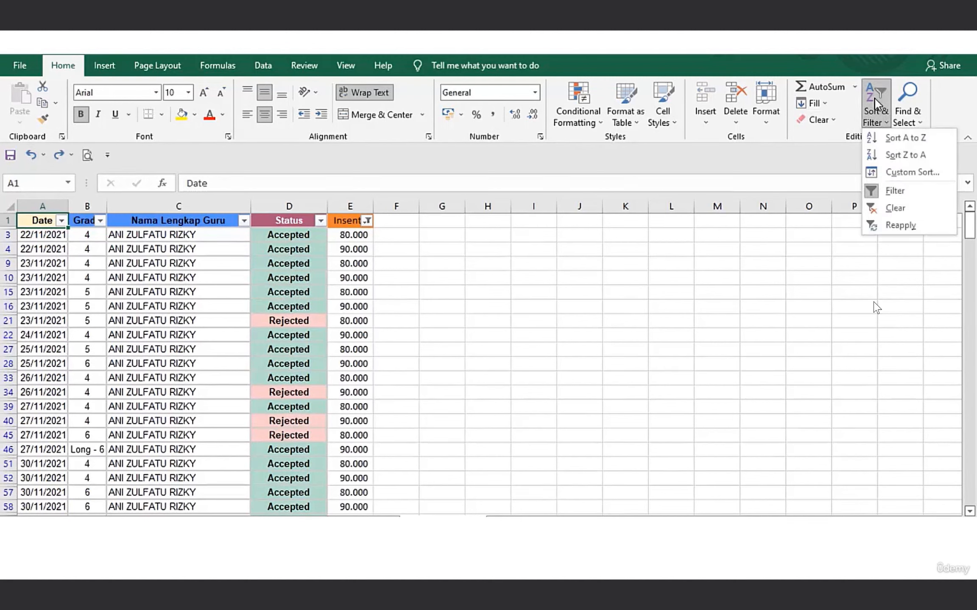
{"action": "left_click", "coordinate": [884, 212]}
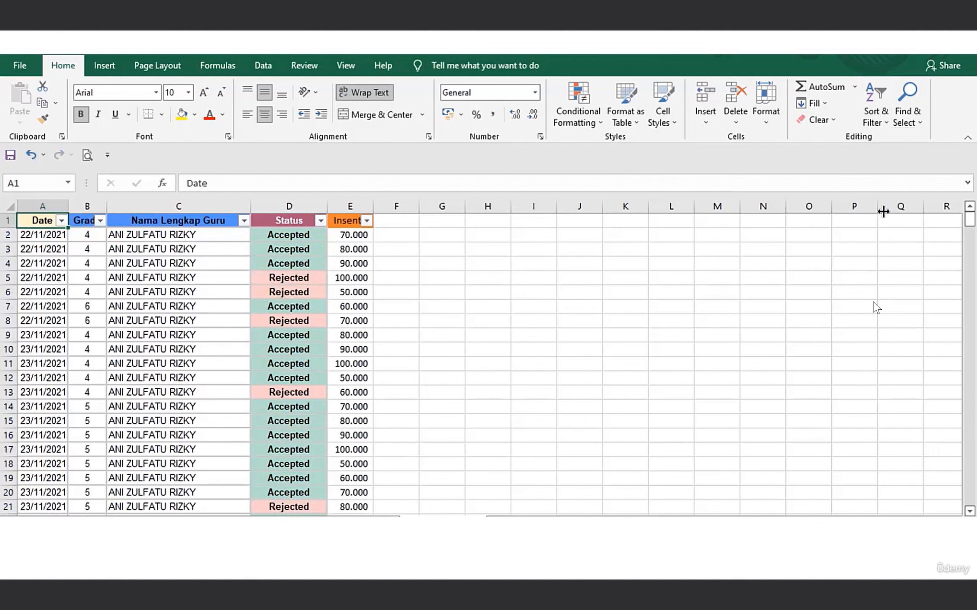
{"action": "left_click", "coordinate": [871, 108]}
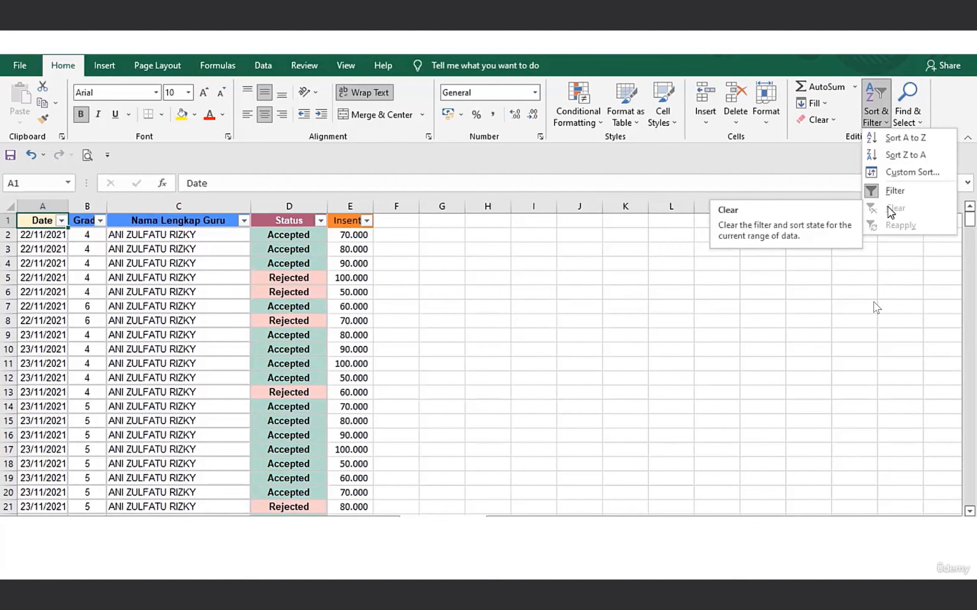
{"action": "left_click", "coordinate": [384, 287]}
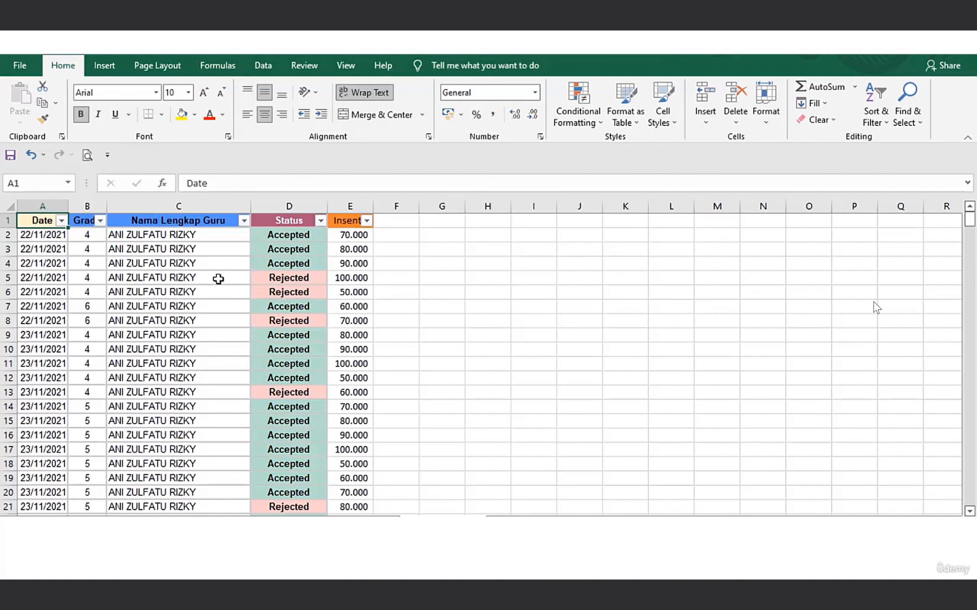
Start a custom date filter on the Date column with the first condition is after or equal to 22/11/2021.
{"action": "left_click", "coordinate": [61, 221]}
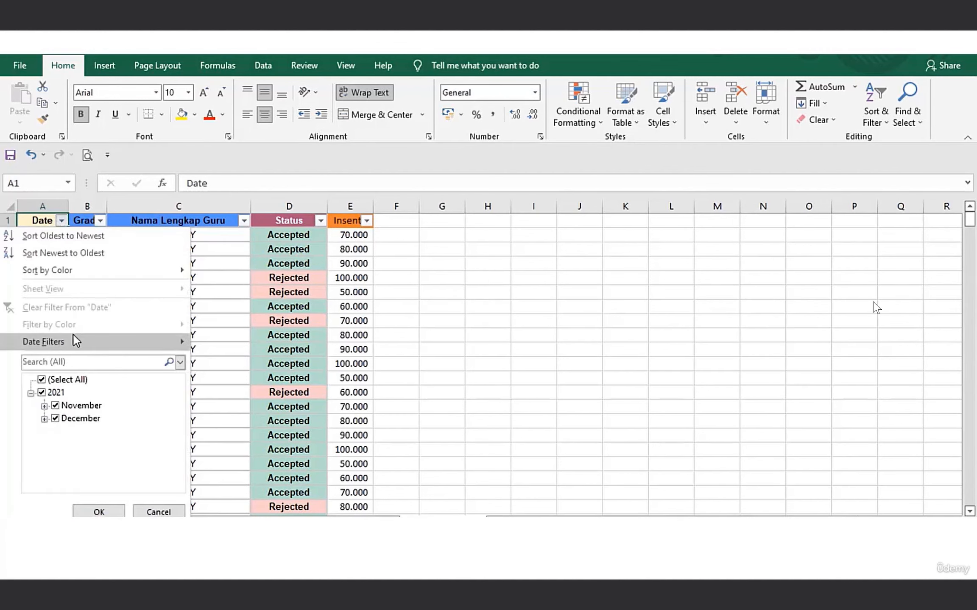
{"action": "mouse_move", "coordinate": [74, 337]}
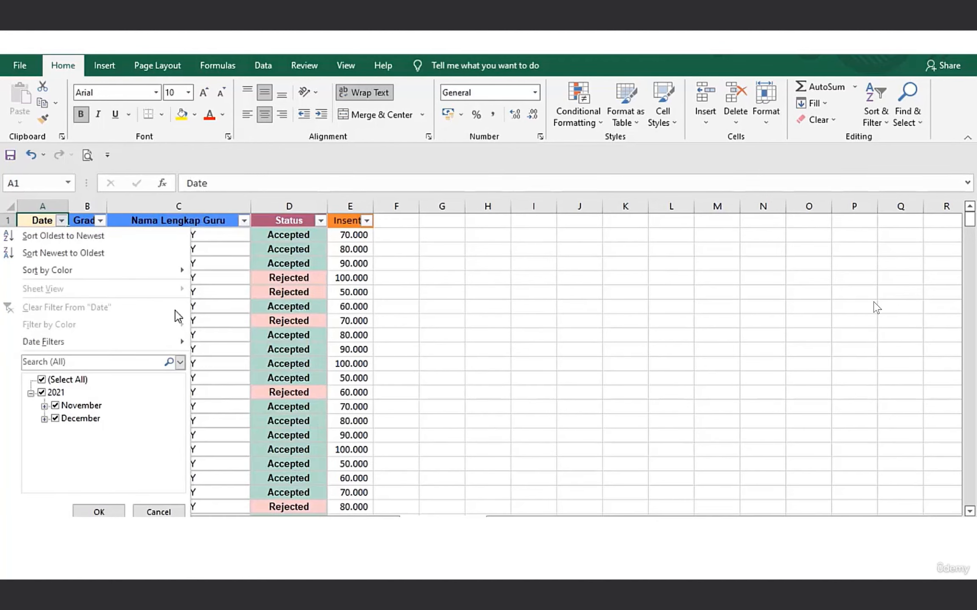
{"action": "mouse_move", "coordinate": [147, 345]}
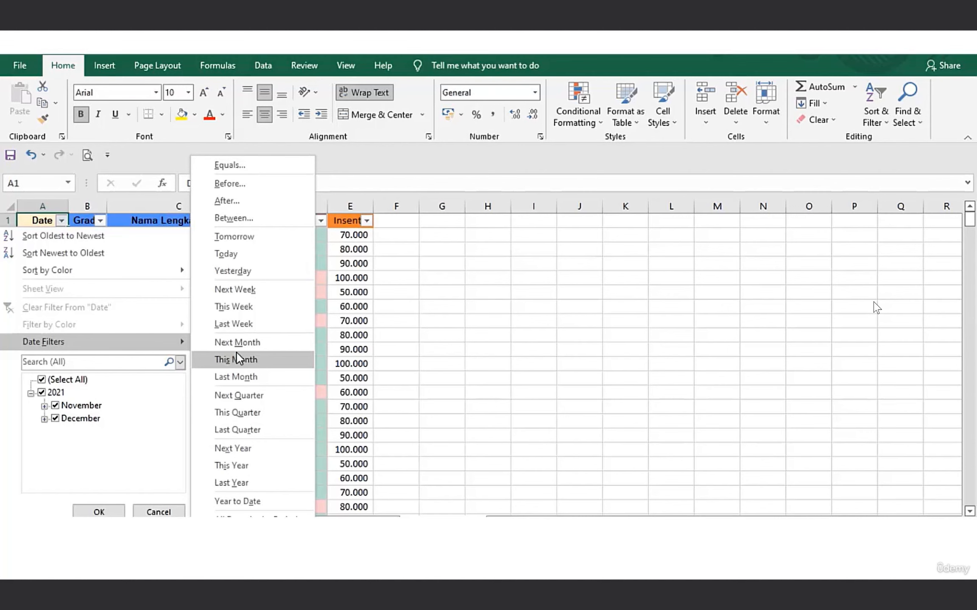
{"action": "left_click", "coordinate": [238, 538]}
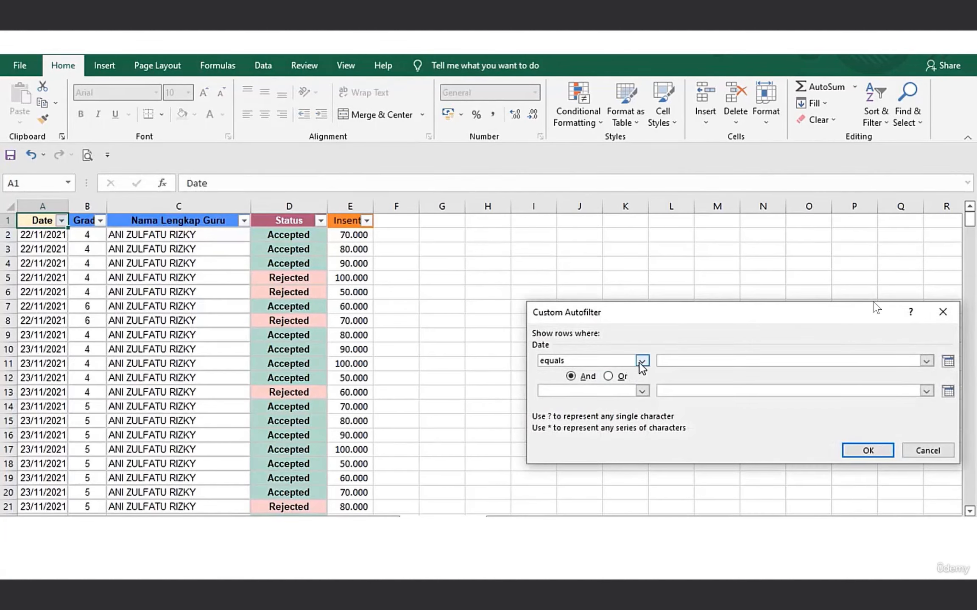
{"action": "left_click", "coordinate": [641, 361]}
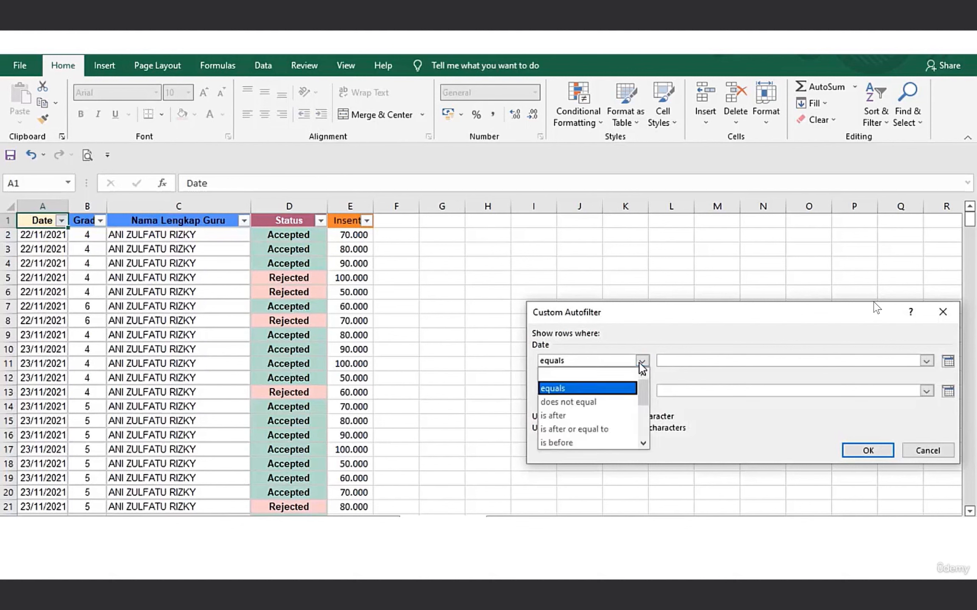
{"action": "left_click", "coordinate": [607, 439]}
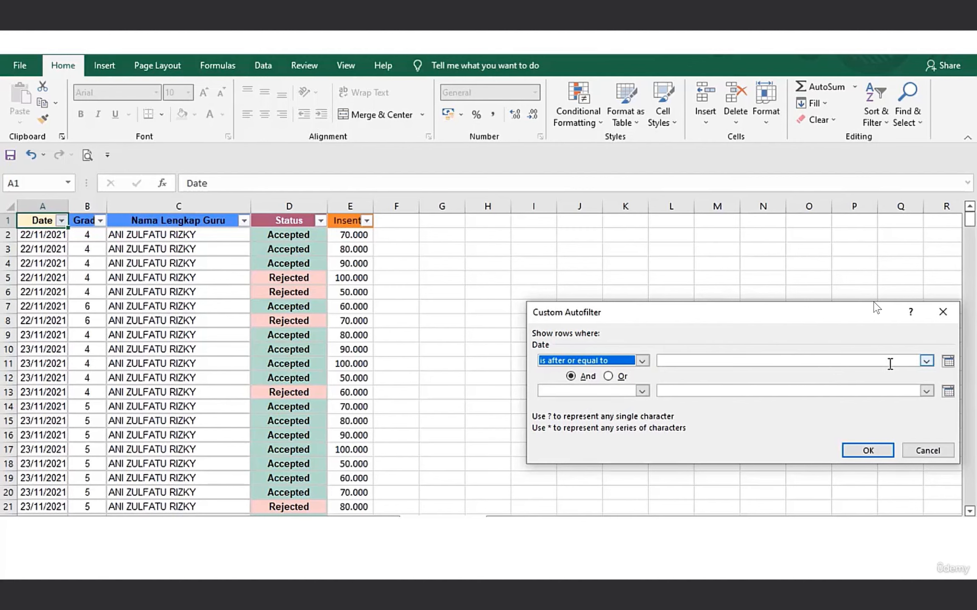
{"action": "left_click", "coordinate": [927, 362]}
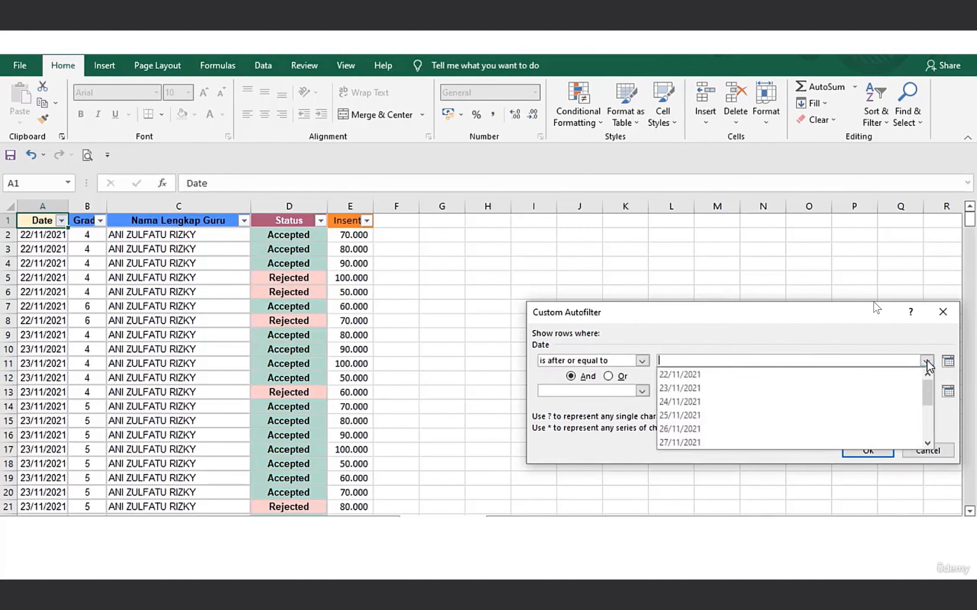
{"action": "left_click", "coordinate": [862, 373]}
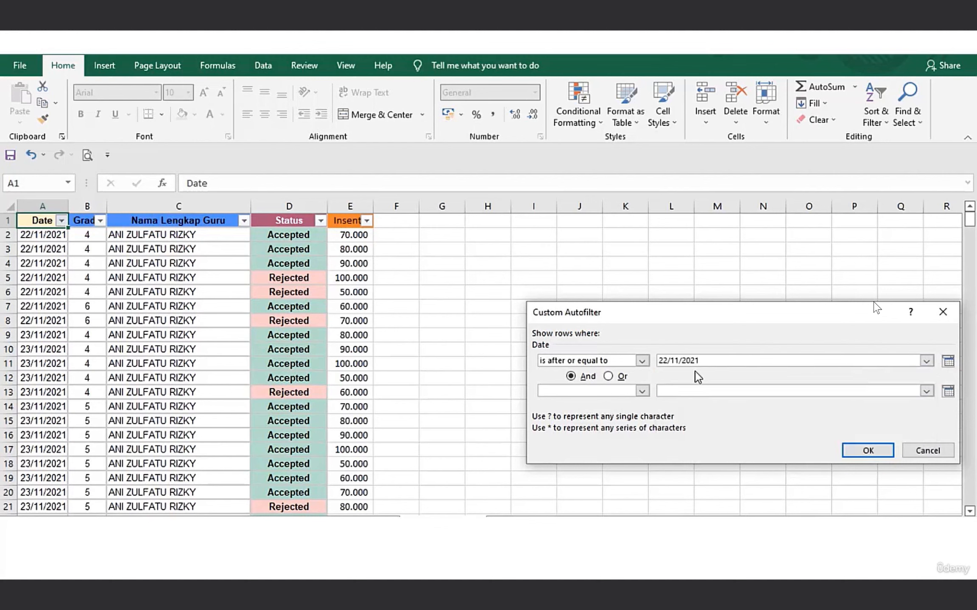
Add an And condition of is before or equal to 25/11/2021, apply the date filter, and review the filtered rows.
{"action": "left_click", "coordinate": [641, 391]}
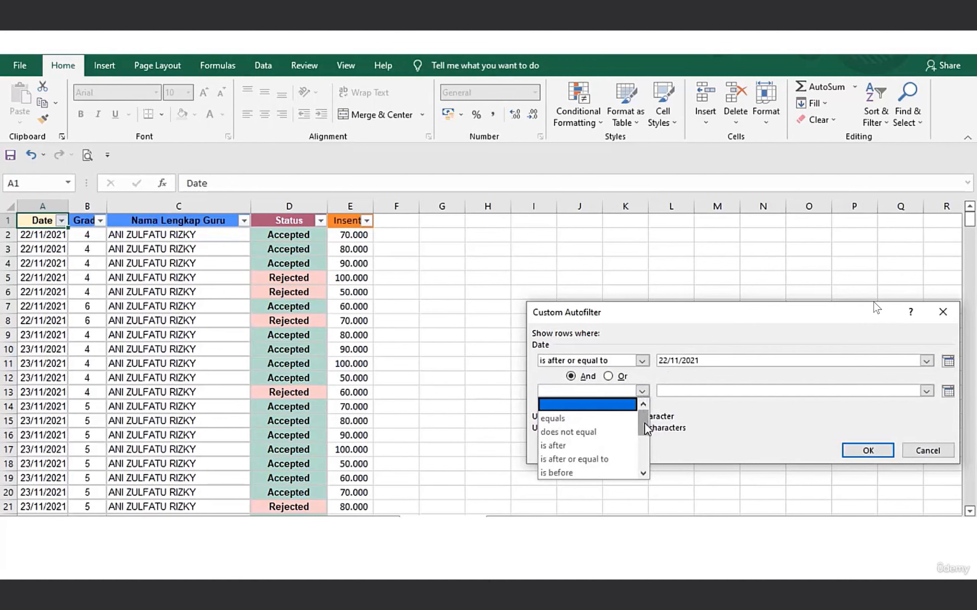
{"action": "left_click_drag", "start_coordinate": [646, 428], "coordinate": [643, 436]}
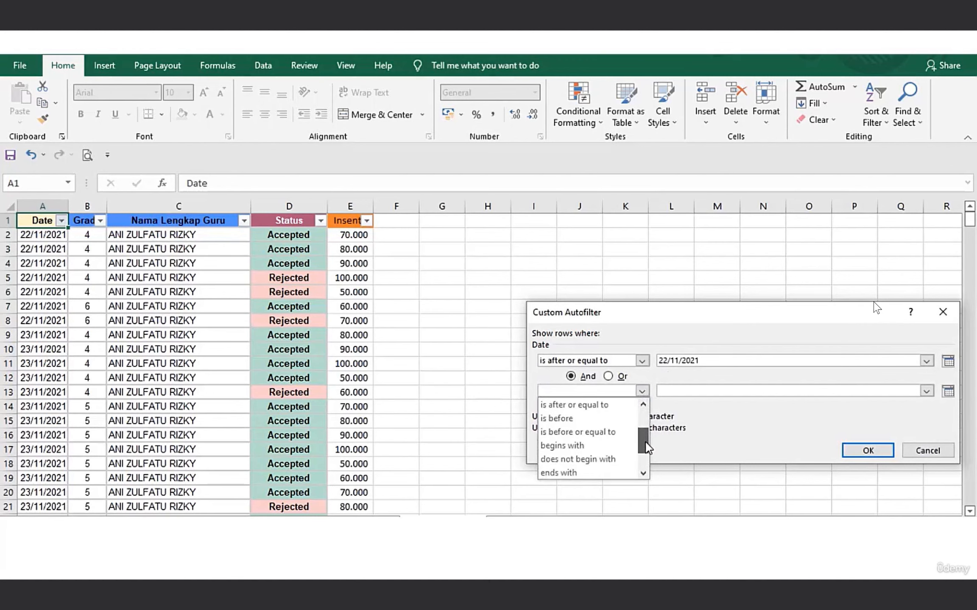
{"action": "left_click", "coordinate": [612, 433]}
{"action": "left_click", "coordinate": [927, 392]}
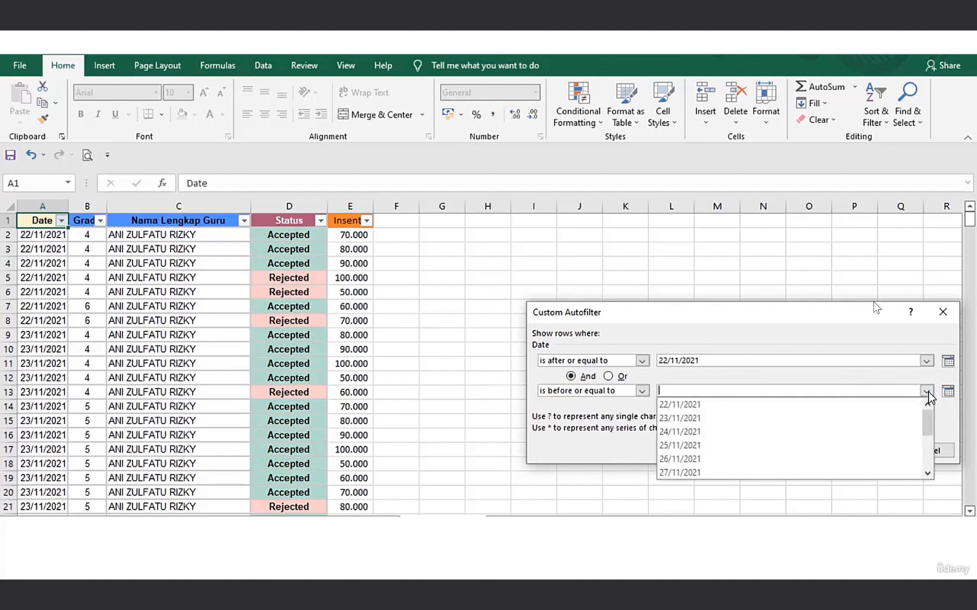
{"action": "left_click", "coordinate": [814, 446]}
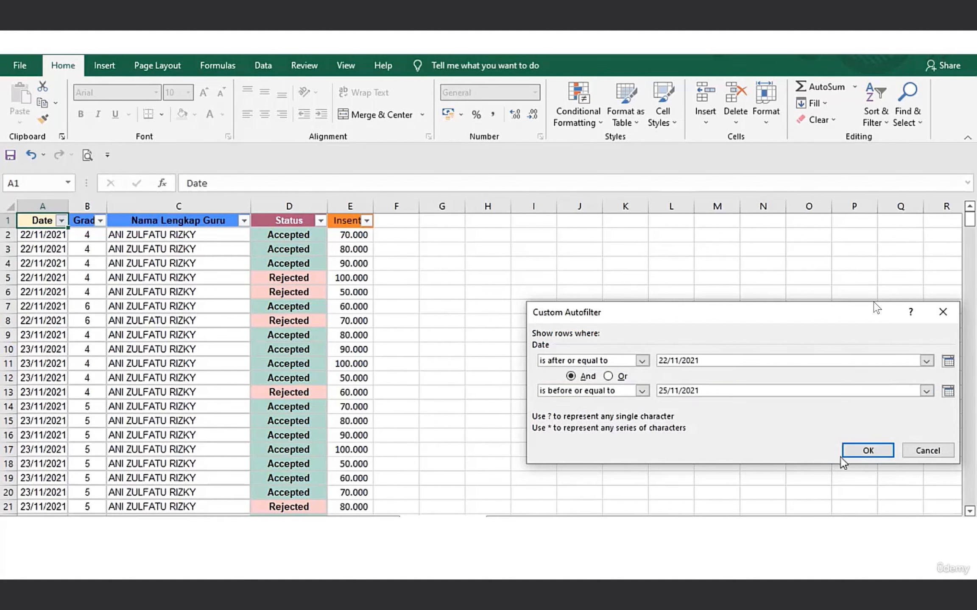
{"action": "left_click", "coordinate": [868, 451]}
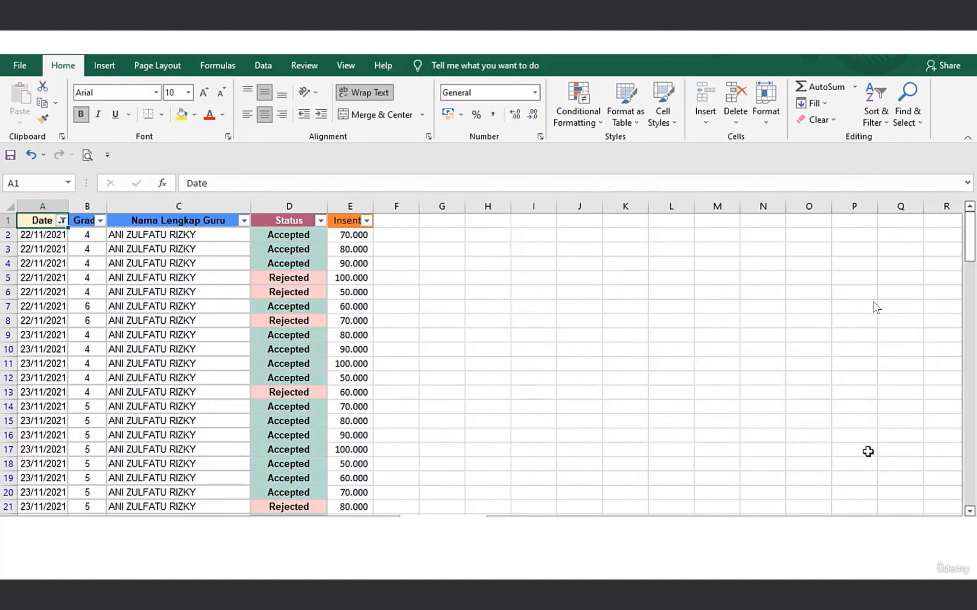
{"action": "left_click_drag", "start_coordinate": [971, 272], "coordinate": [972, 481]}
{"action": "left_click_drag", "start_coordinate": [972, 441], "coordinate": [972, 491]}
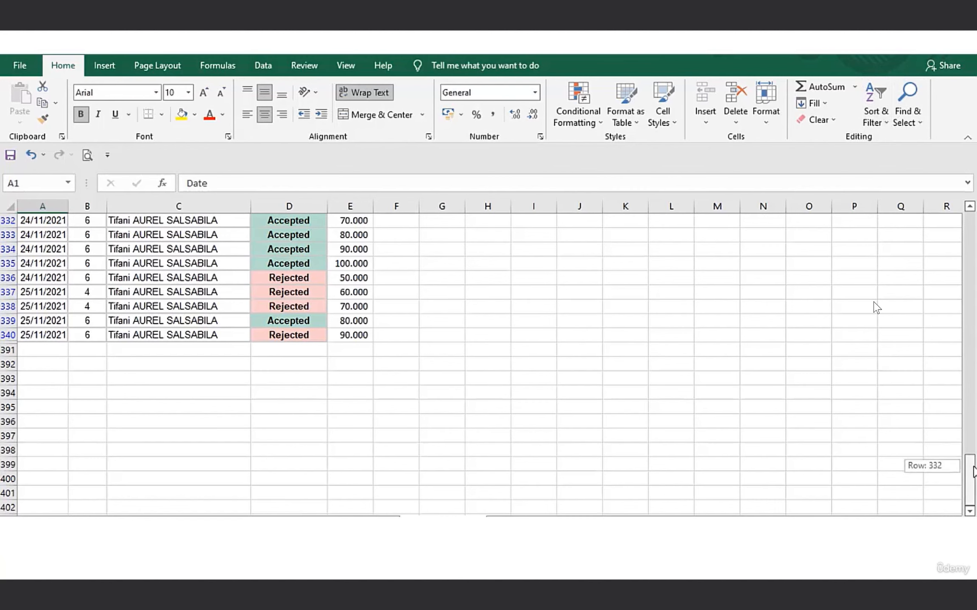
{"action": "scroll", "coordinate": [874, 306], "scroll_direction": "up", "scroll_amount": 20}
{"action": "scroll", "coordinate": [876, 307], "scroll_direction": "up", "scroll_amount": 20}
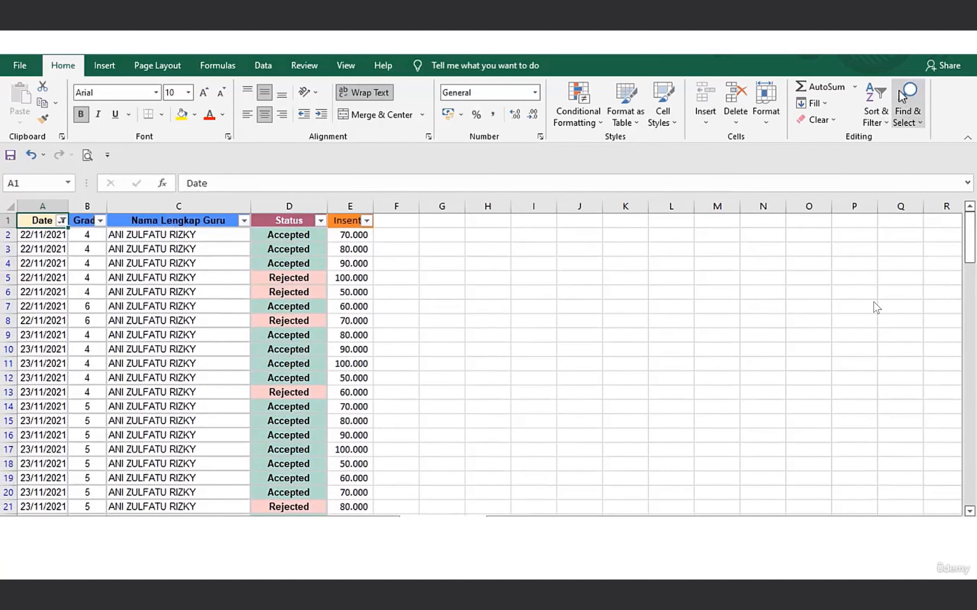
Reapply the Date column filter, and clear it to show all records again.
{"action": "left_click", "coordinate": [887, 97]}
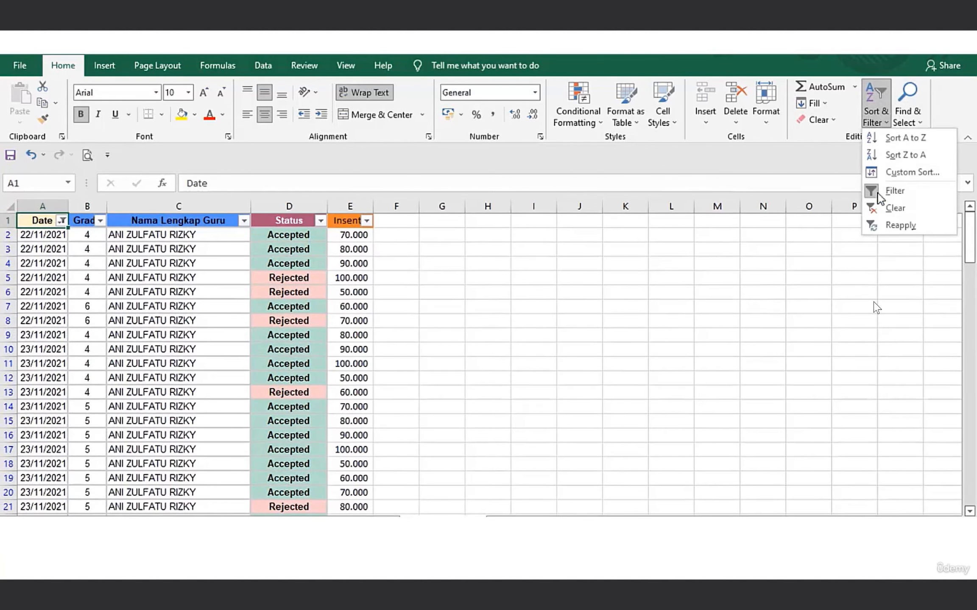
{"action": "left_click", "coordinate": [880, 230]}
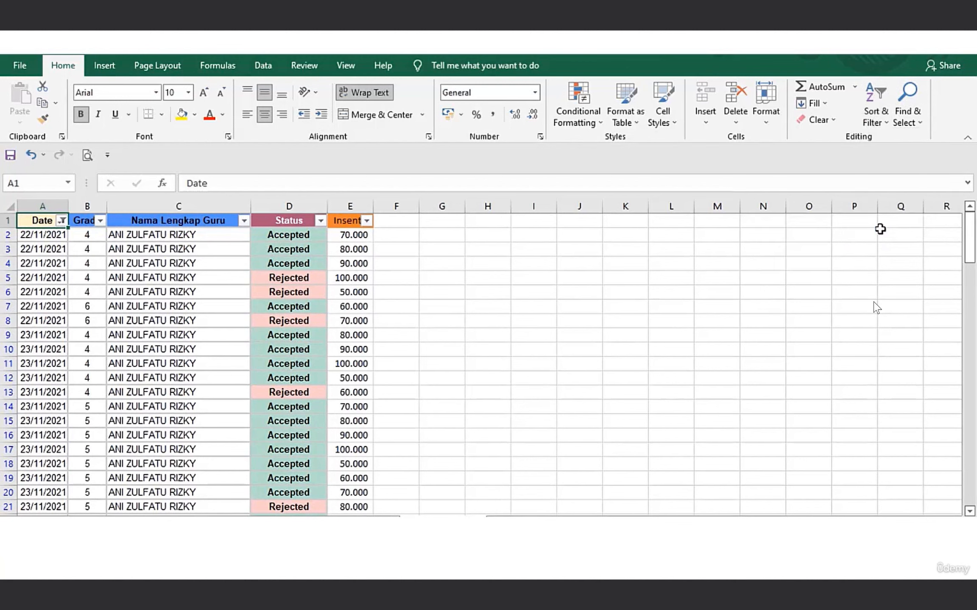
{"action": "left_click", "coordinate": [880, 114]}
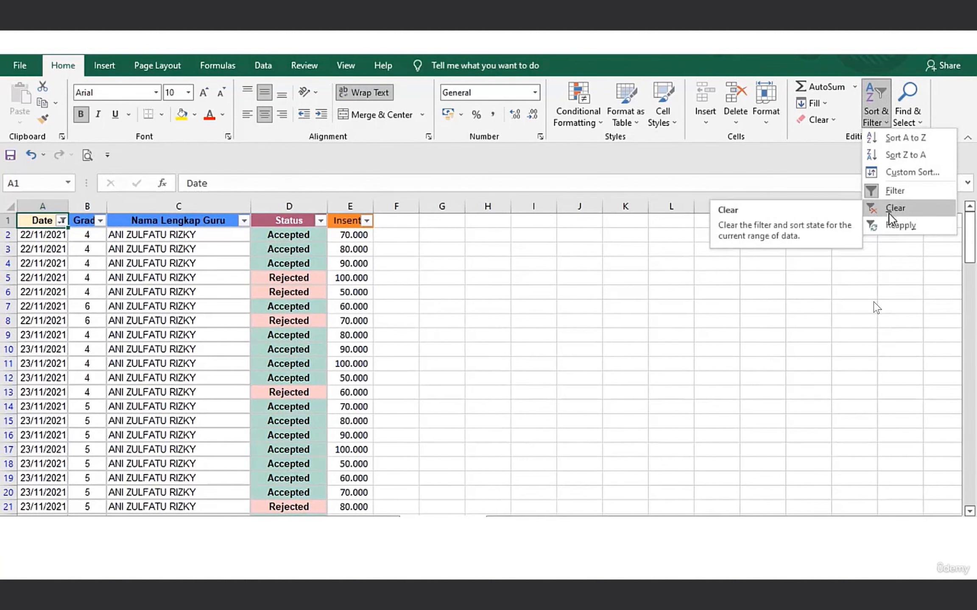
{"action": "left_click", "coordinate": [890, 219]}
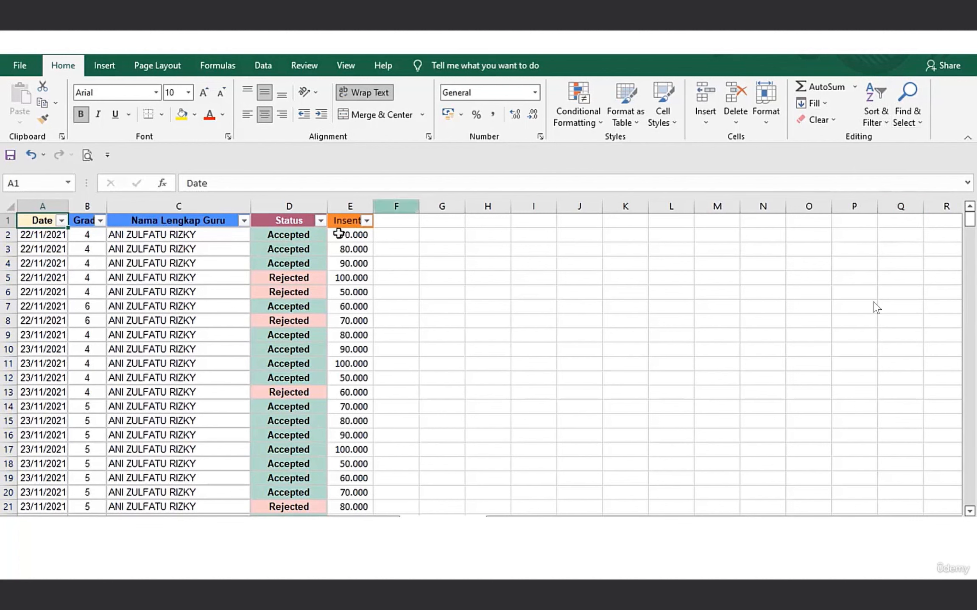